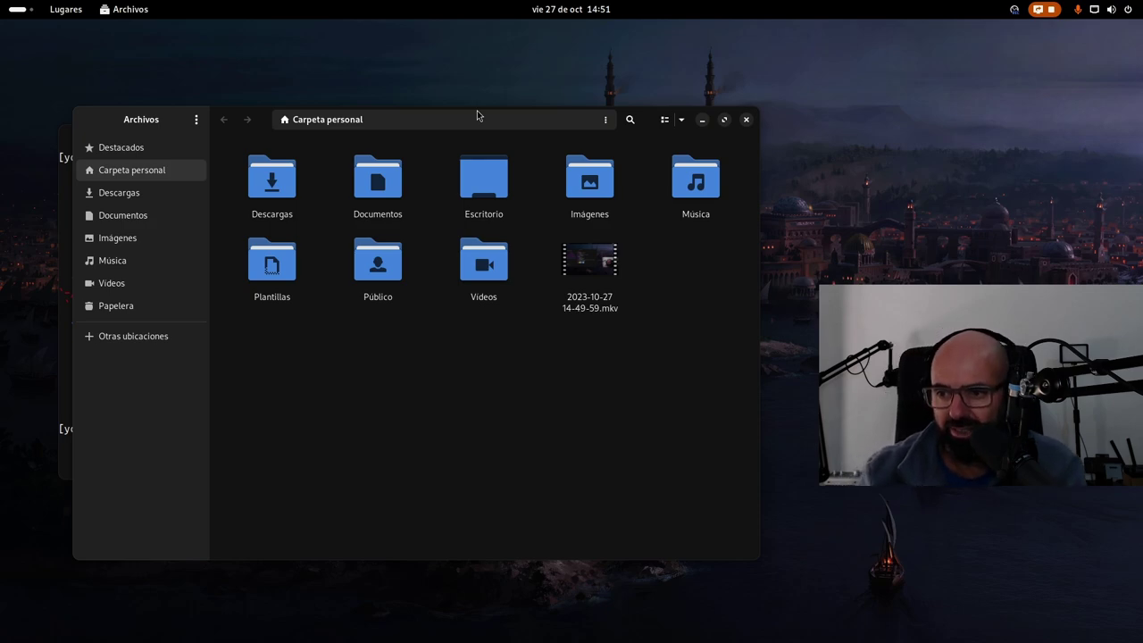
Close the file manager and view the system details in the About section of the system settings
click(746, 120)
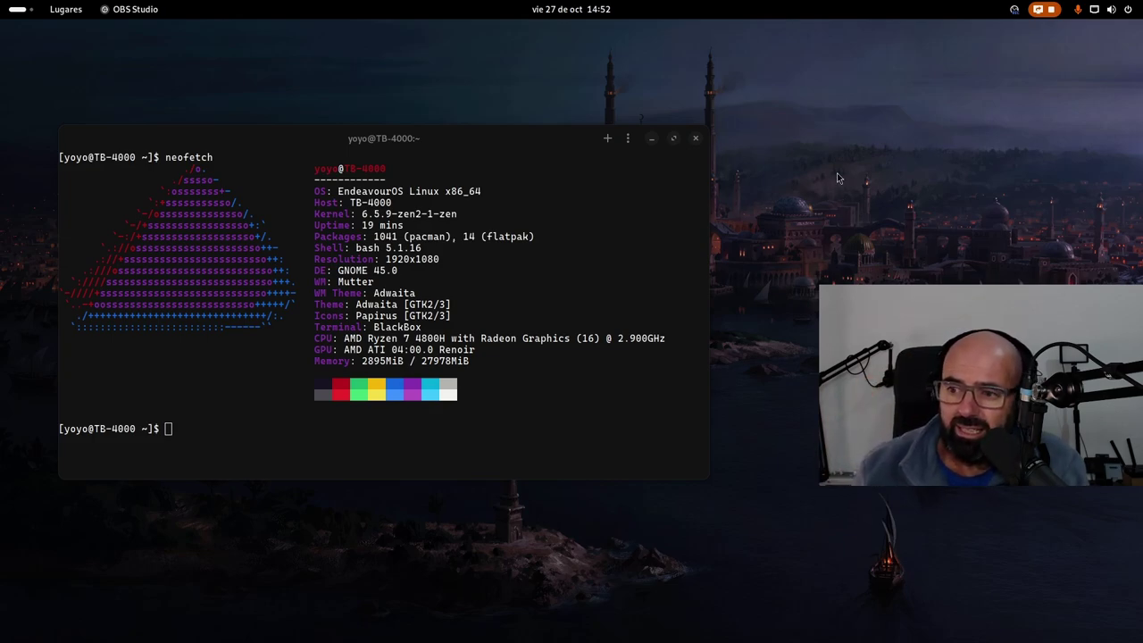
click(1107, 9)
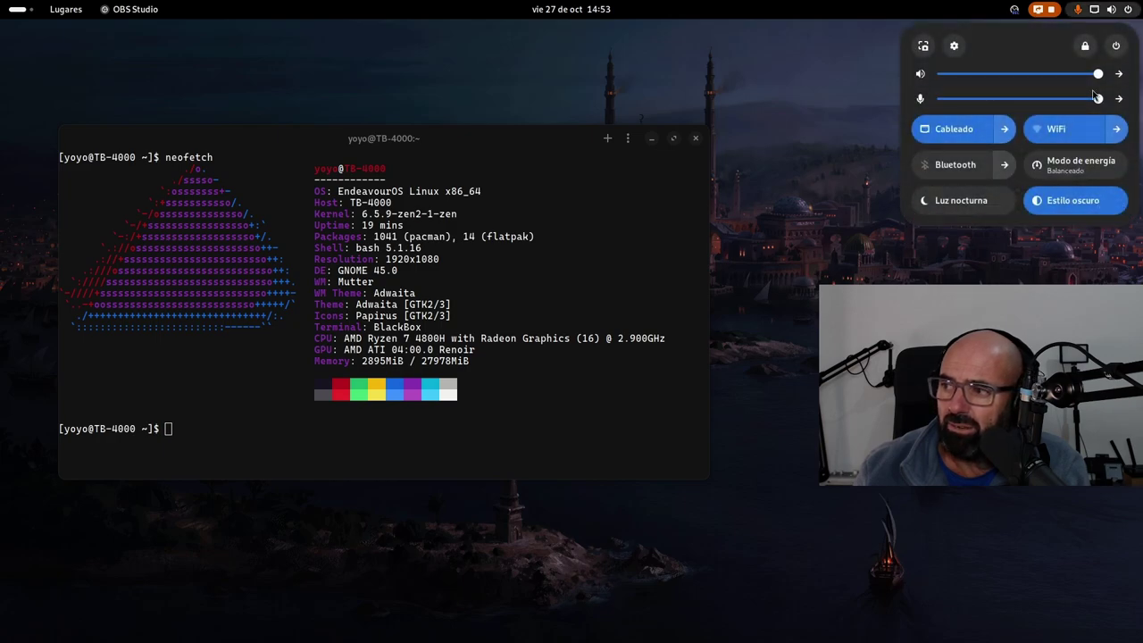
click(953, 46)
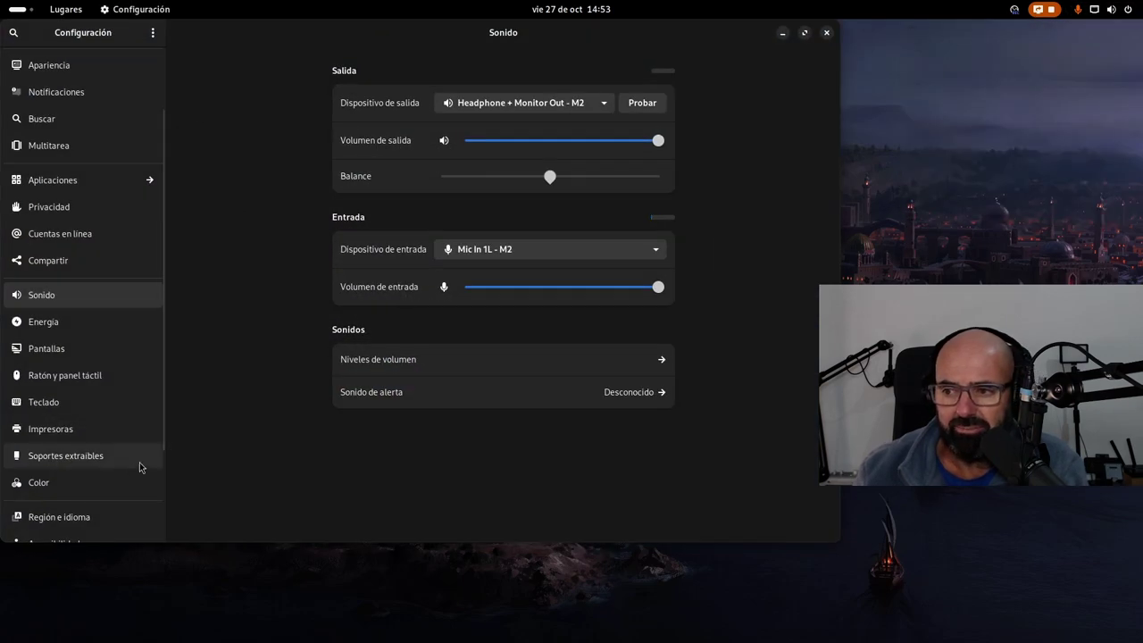
scroll(75, 371, down, 3)
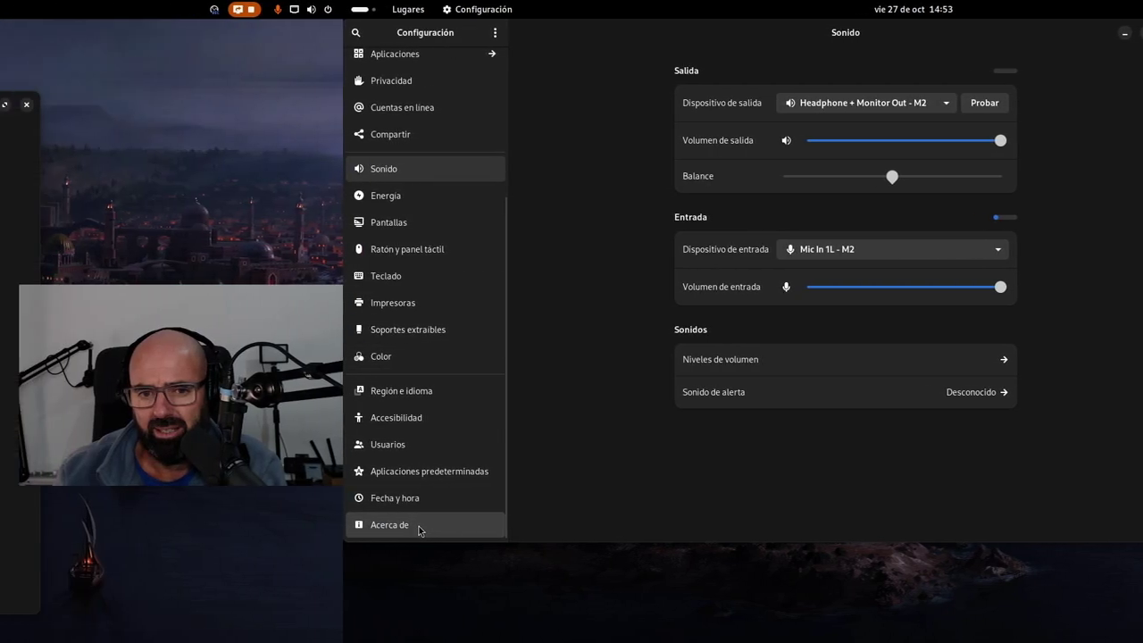
click(419, 531)
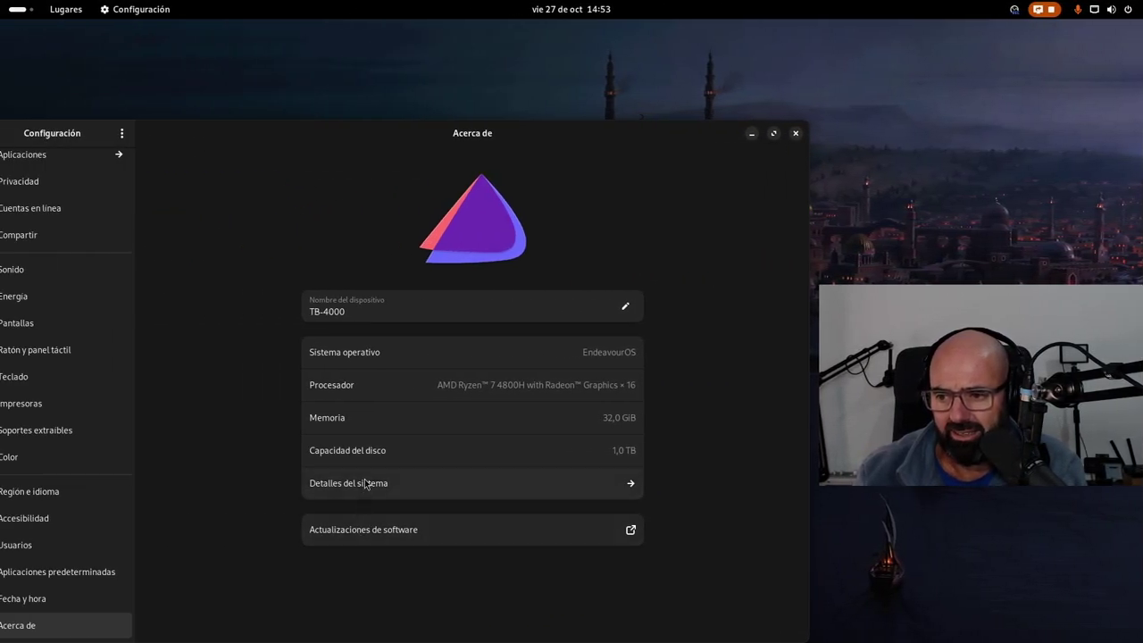
click(365, 482)
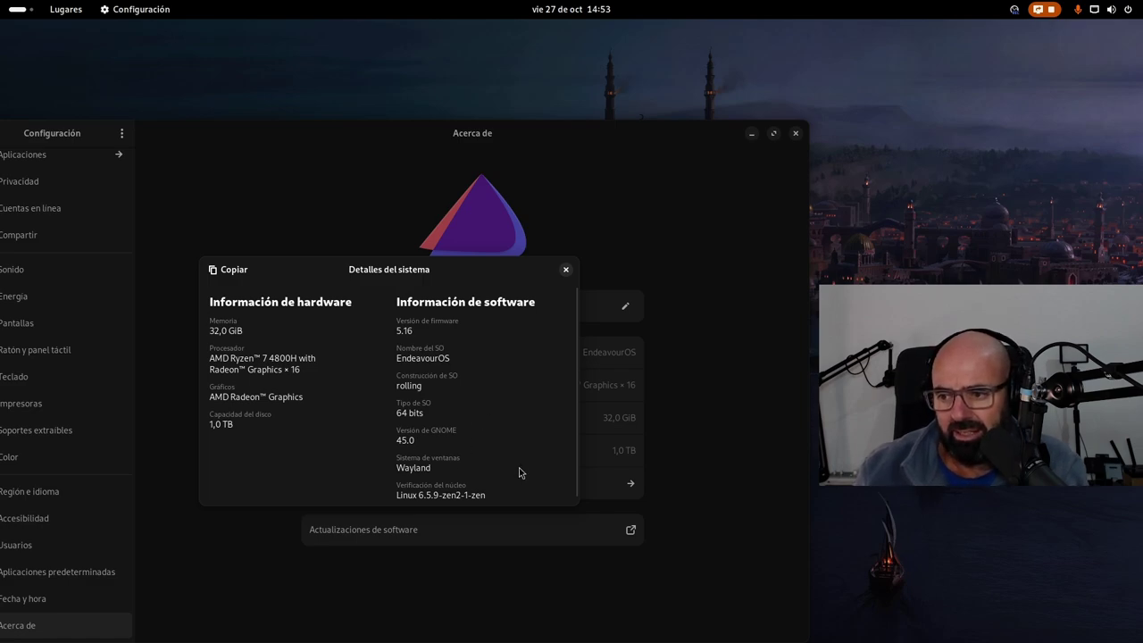
click(565, 269)
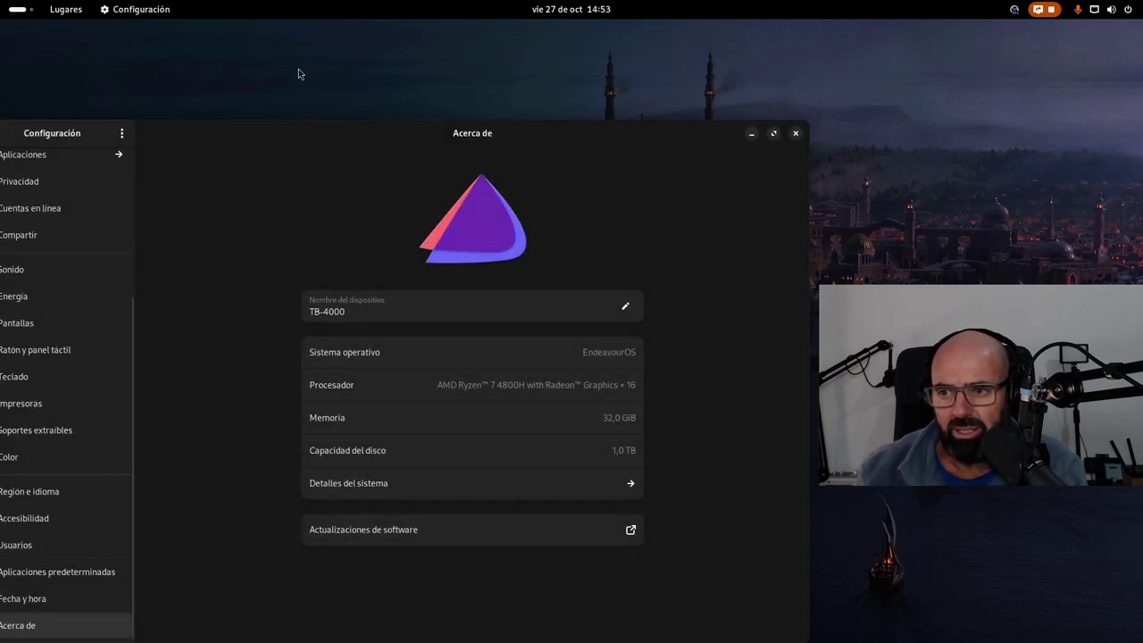
Examine the clock and calendar options in the date and time settings and close the settings window
drag(237, 123, 310, 96)
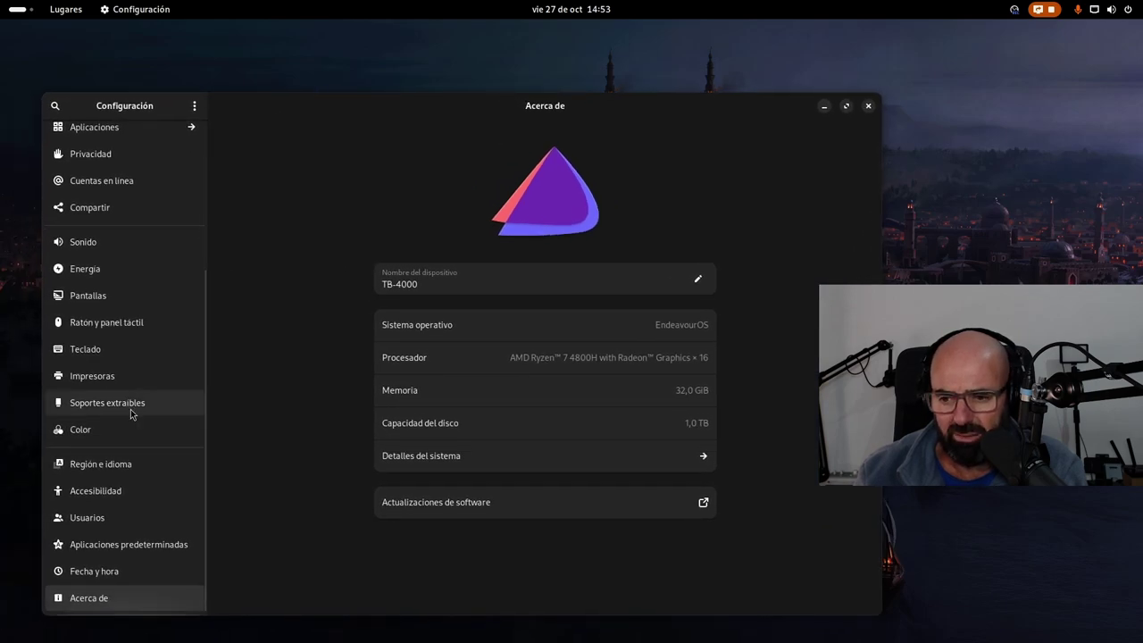
click(105, 574)
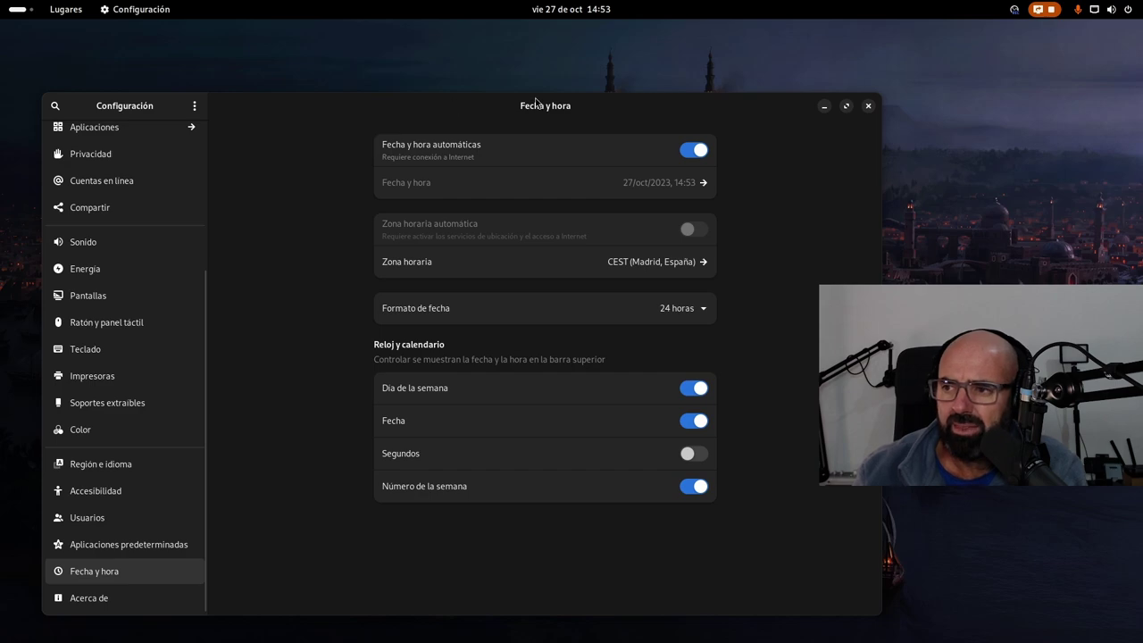
drag(538, 104, 375, 75)
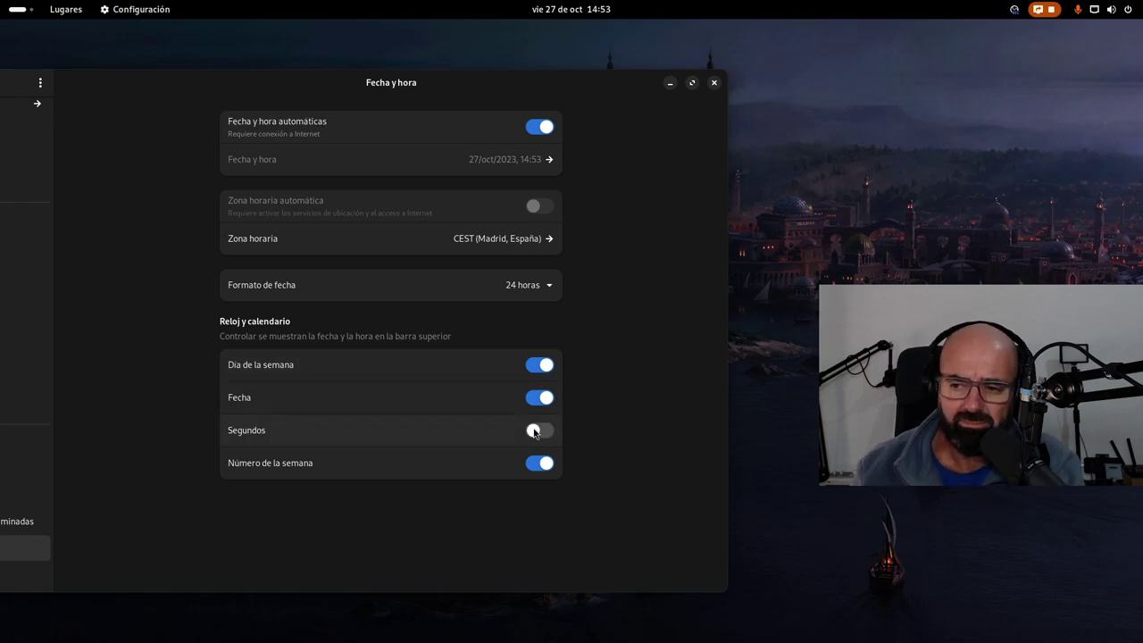
click(567, 16)
click(219, 97)
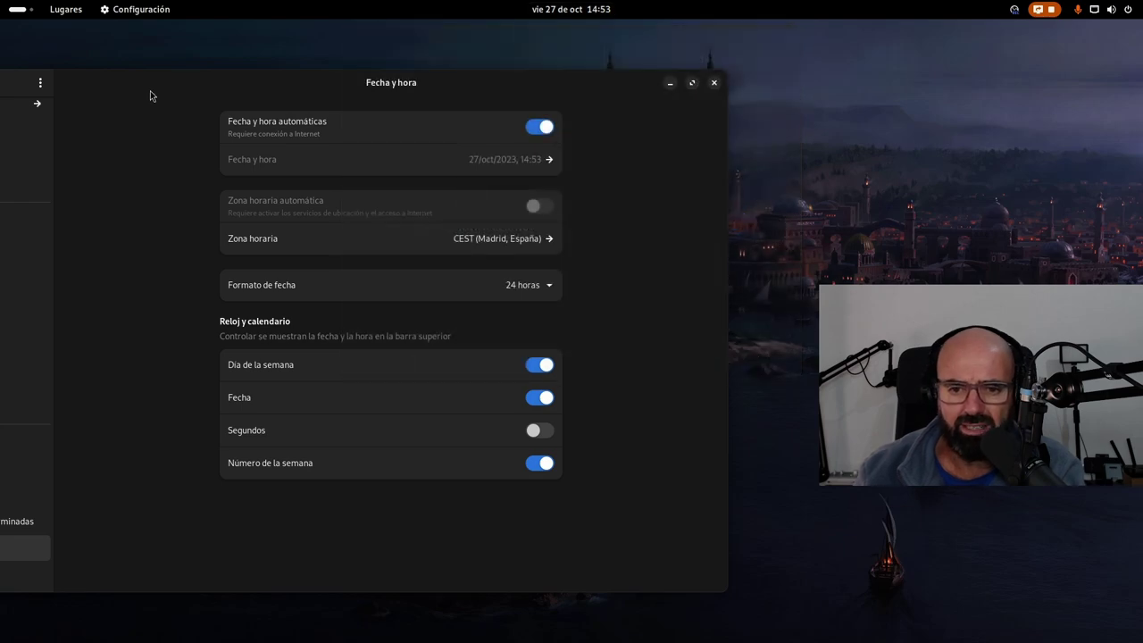
drag(130, 76, 297, 135)
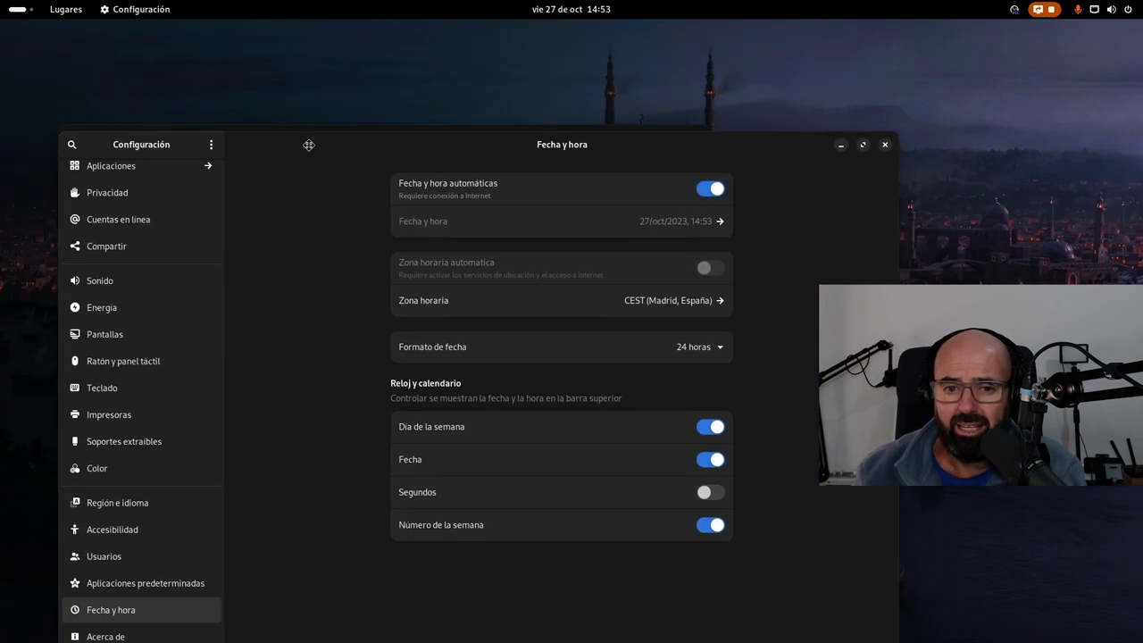
click(880, 143)
Search the installed applications for "re" and open Retoques
click(16, 9)
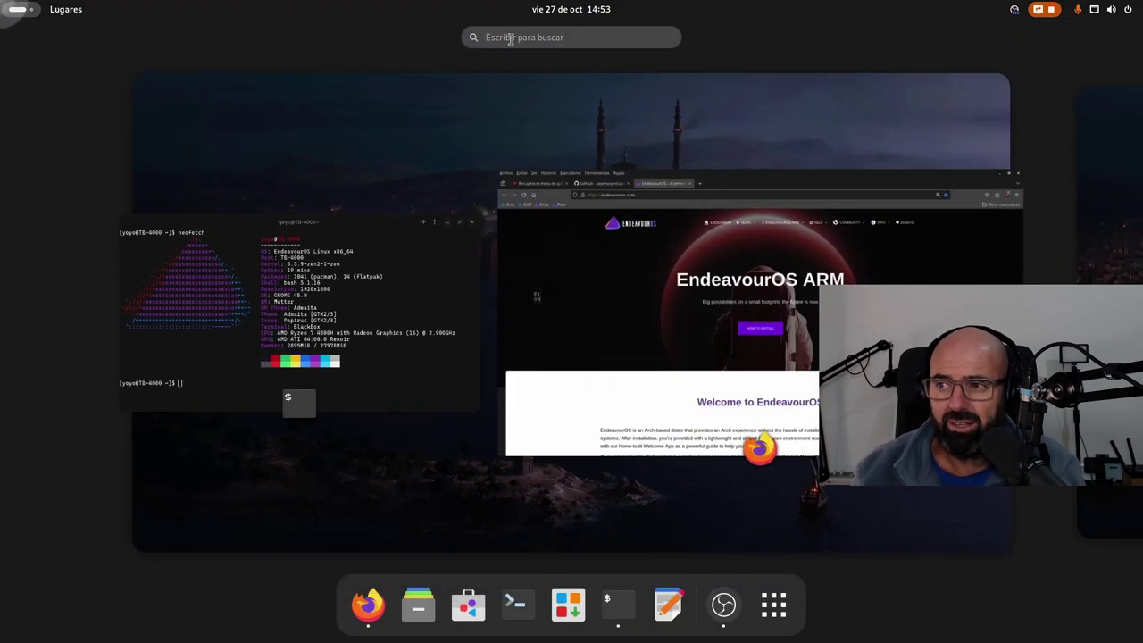
text(re)
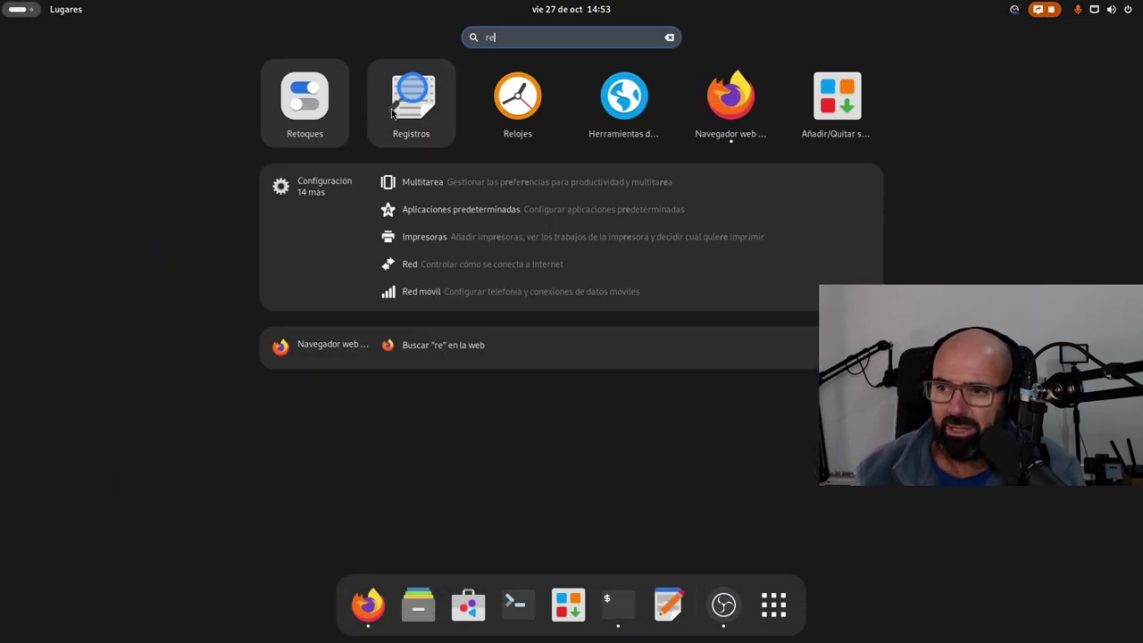
click(317, 98)
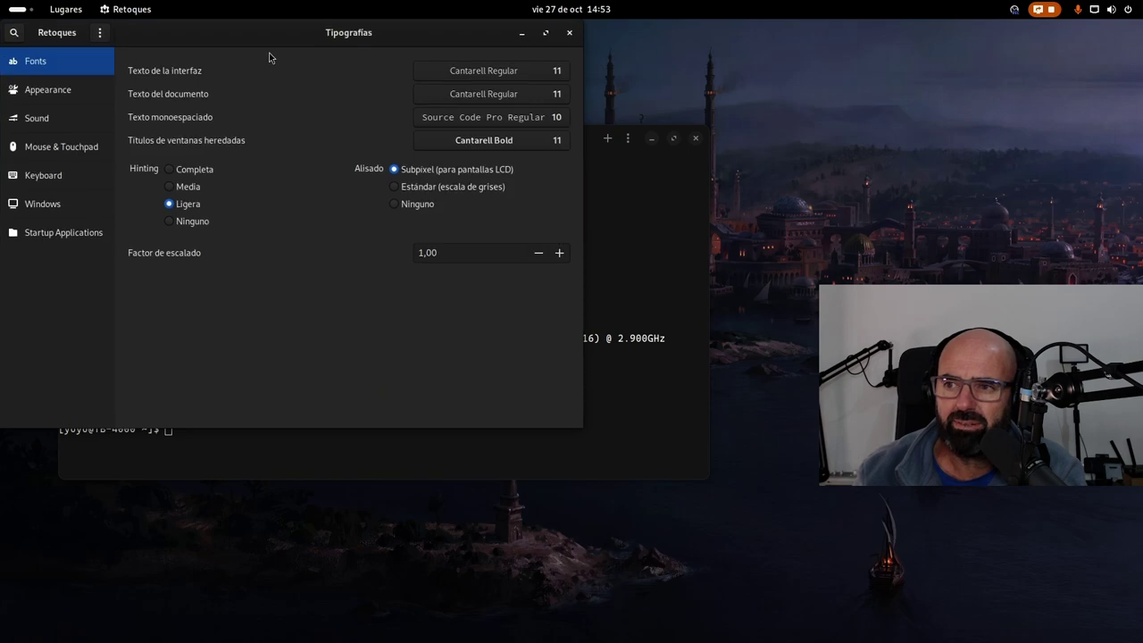
drag(269, 51, 395, 152)
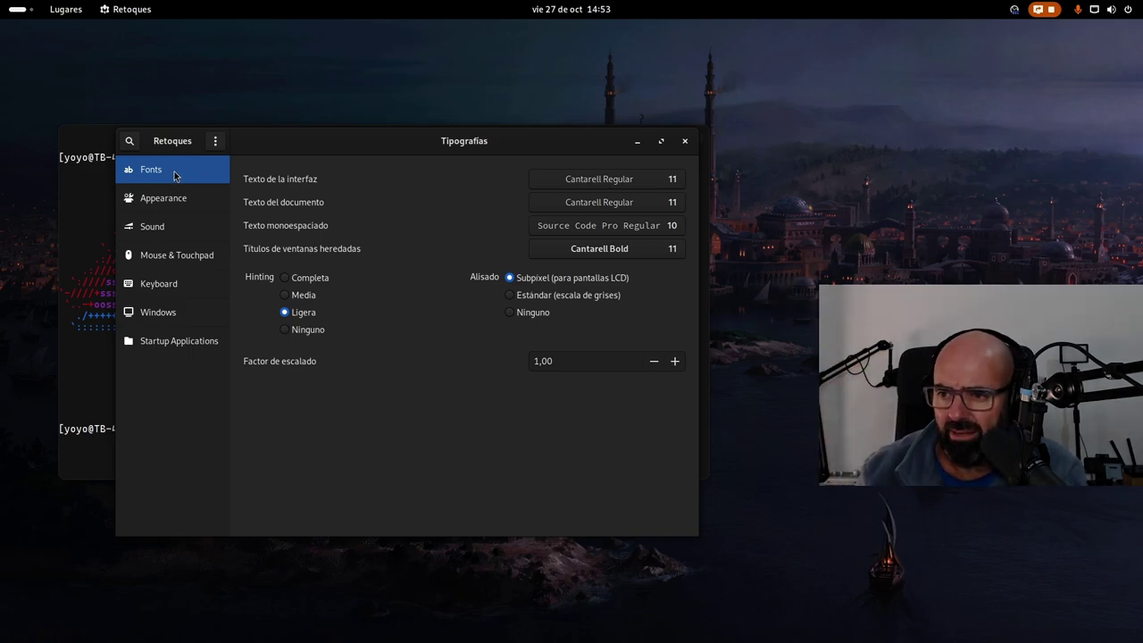
Examine the Appearance, Sound, Mouse & Touchpad, Keyboard, Windows, Startup Applications and Fonts sections of Retoques and close it
click(176, 198)
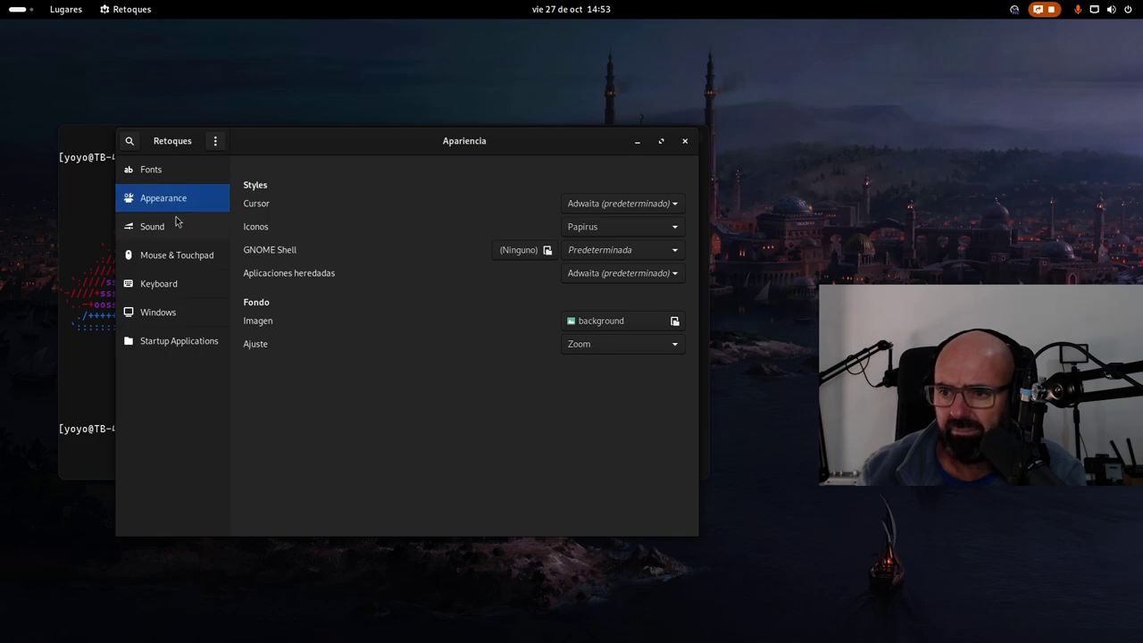
click(176, 221)
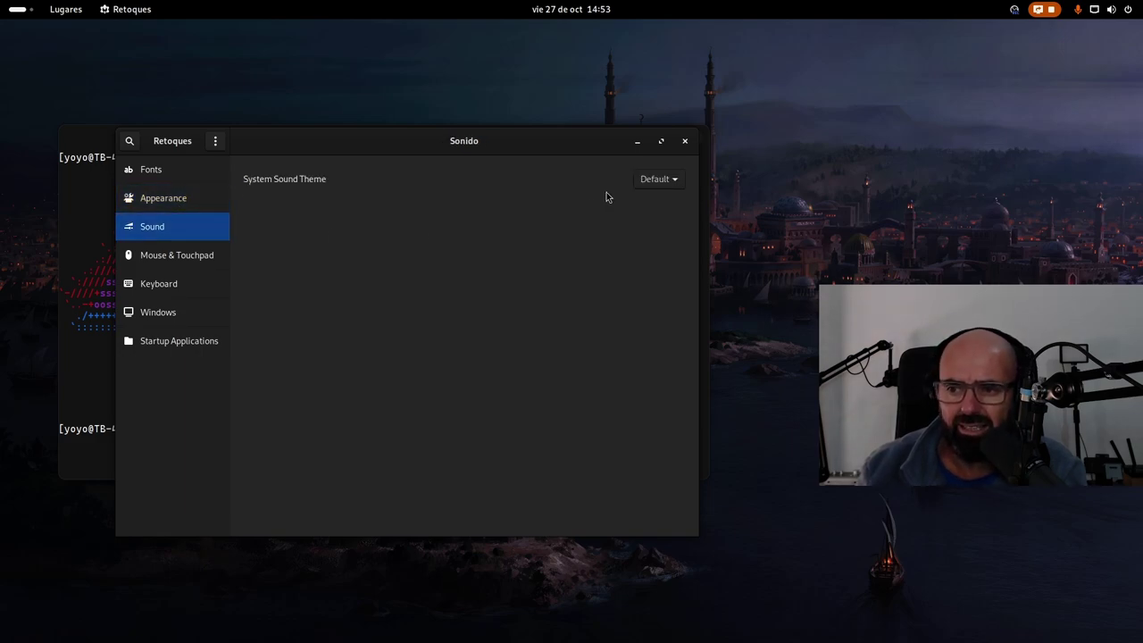
click(662, 183)
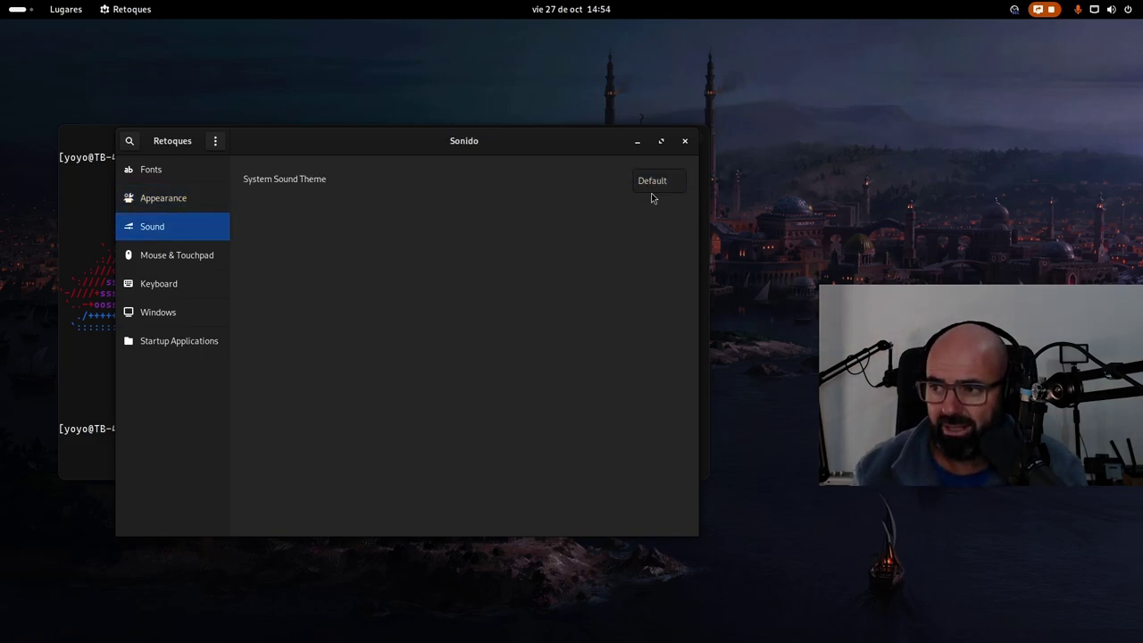
click(516, 254)
click(202, 259)
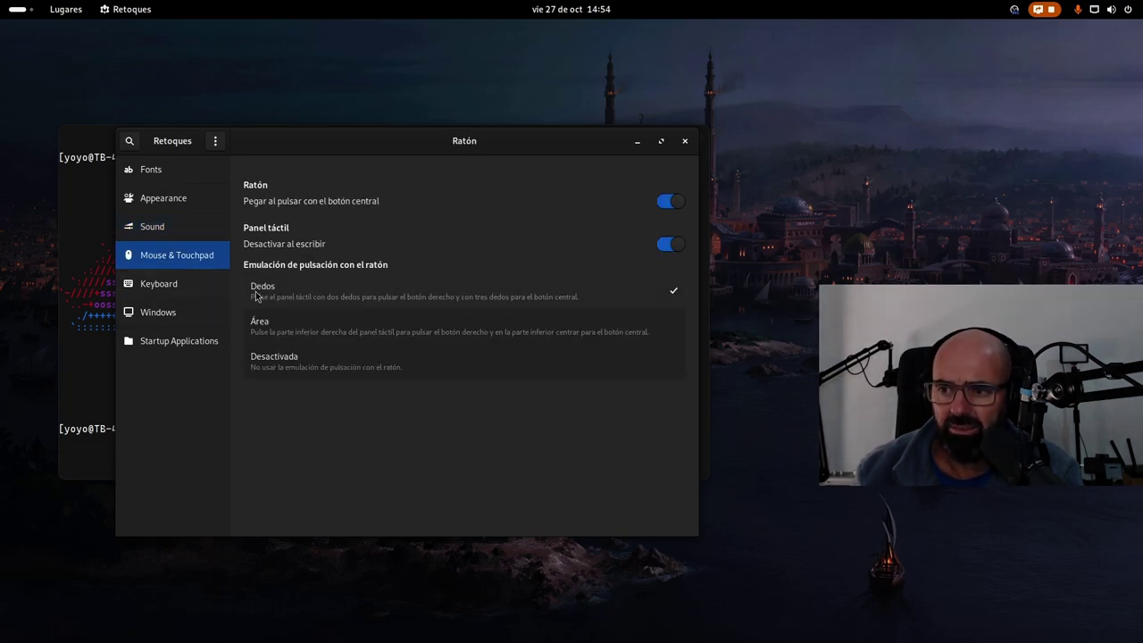
click(197, 284)
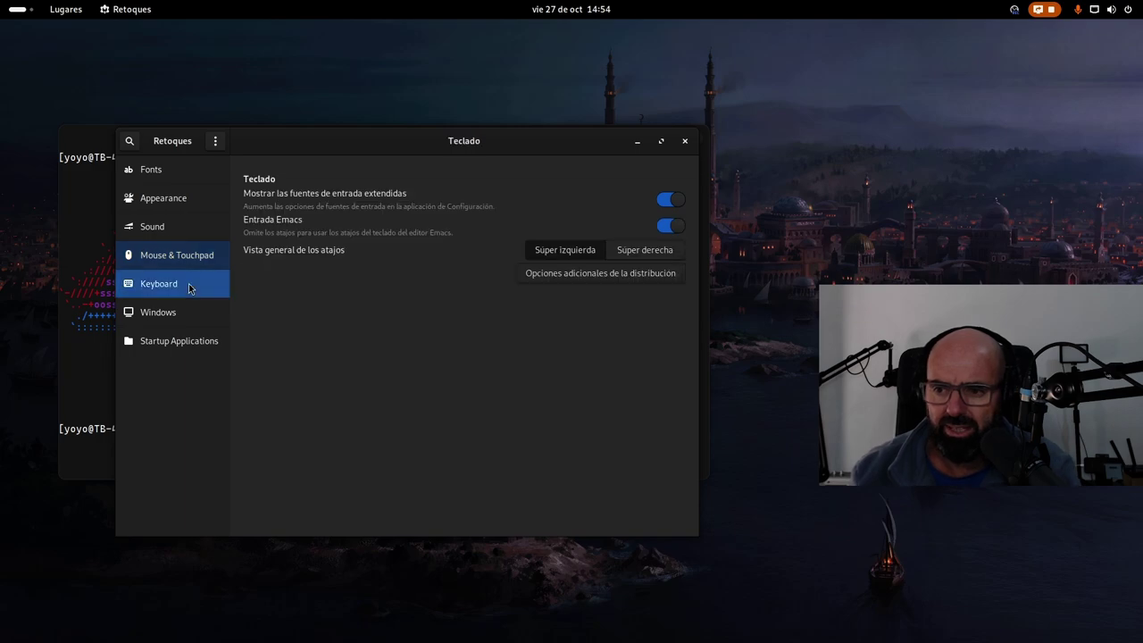
click(181, 318)
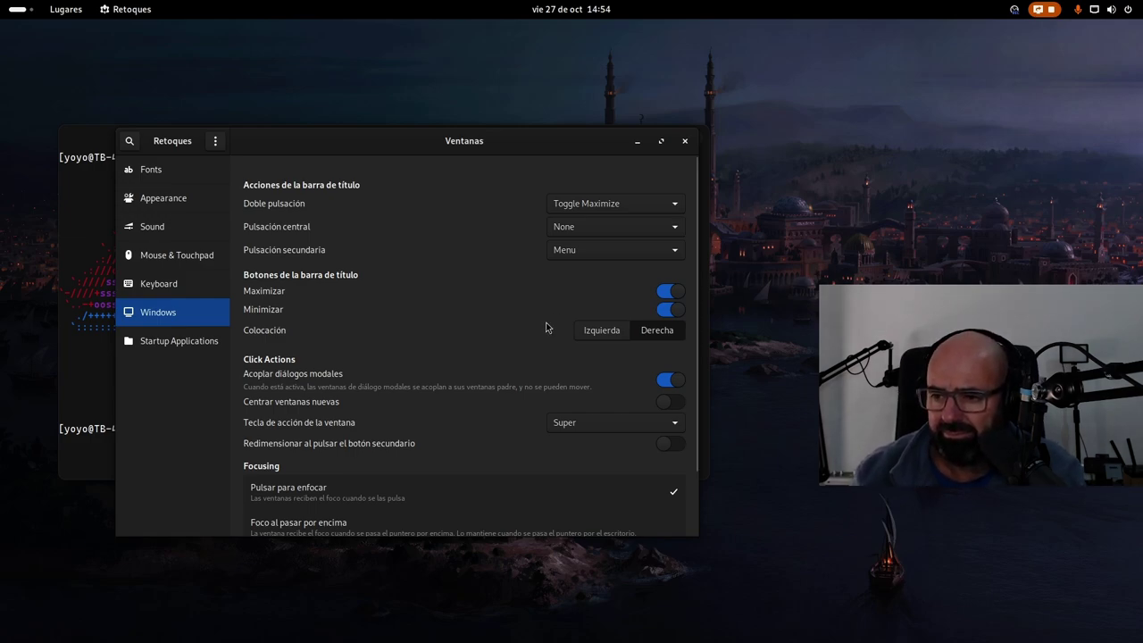
click(194, 345)
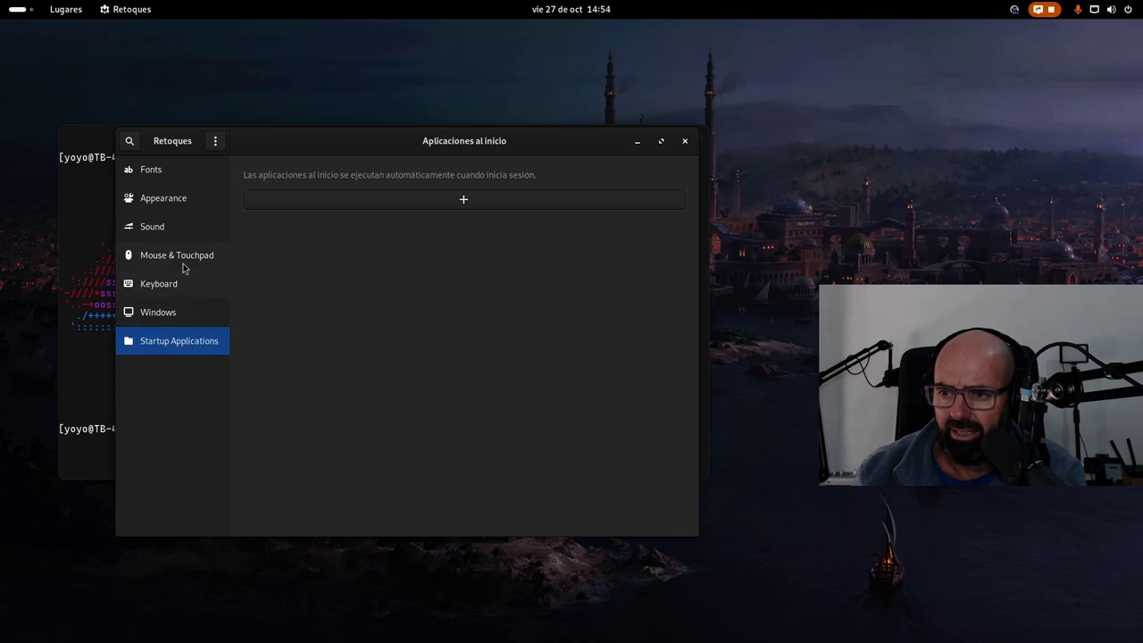
click(156, 178)
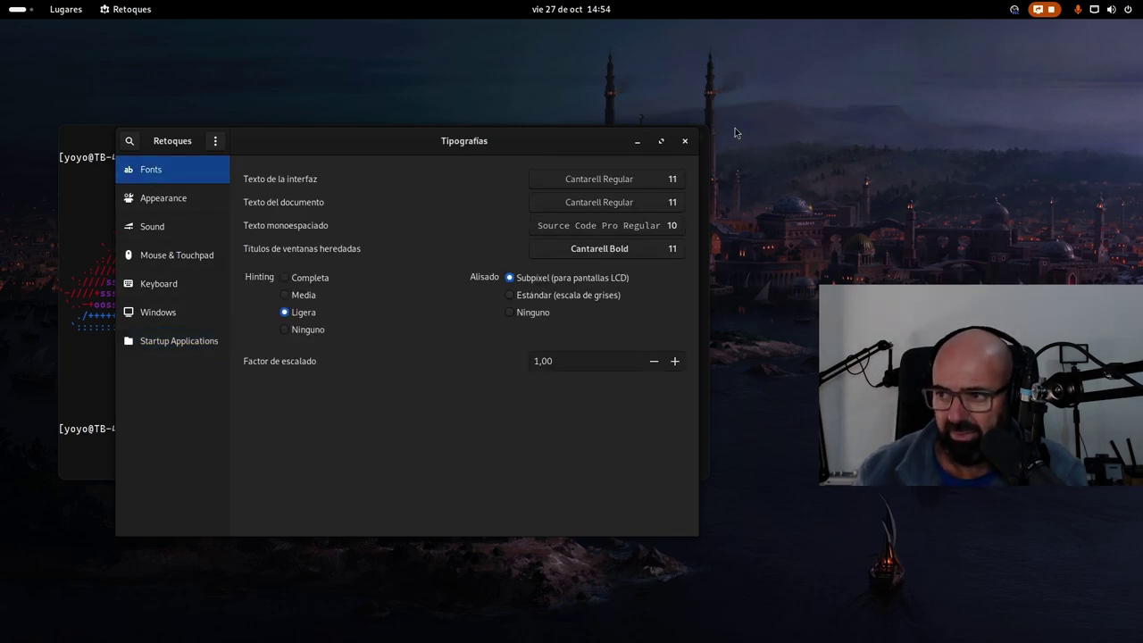
click(684, 141)
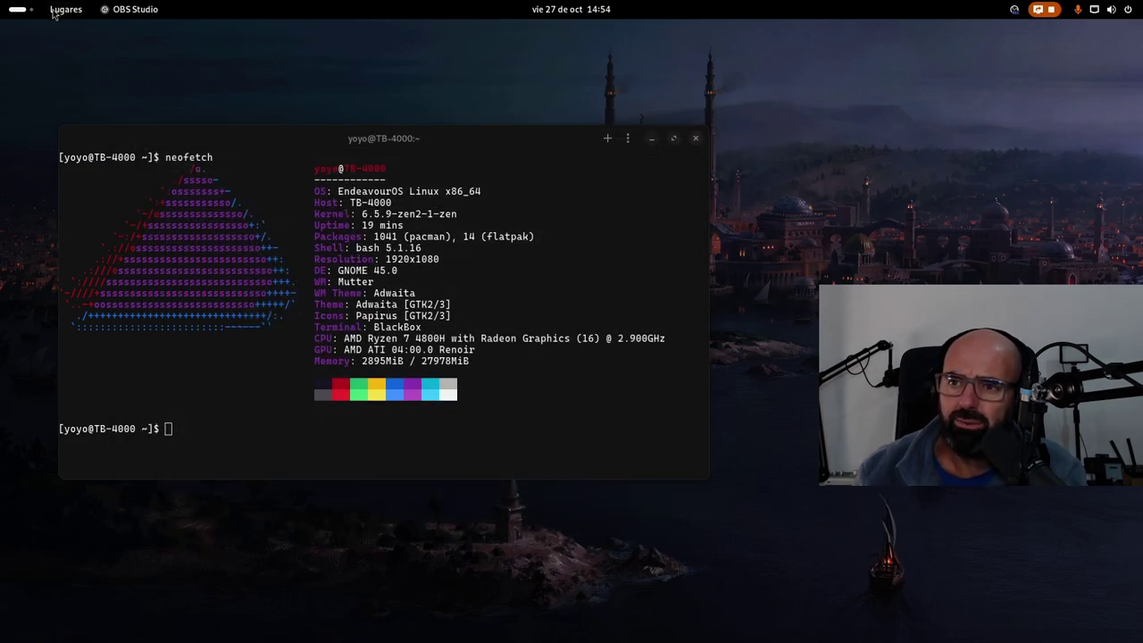
Switch to Firefox, look through the introduction and download mirror list on the EndeavourOS home page, and minimize the browser
click(18, 9)
click(574, 287)
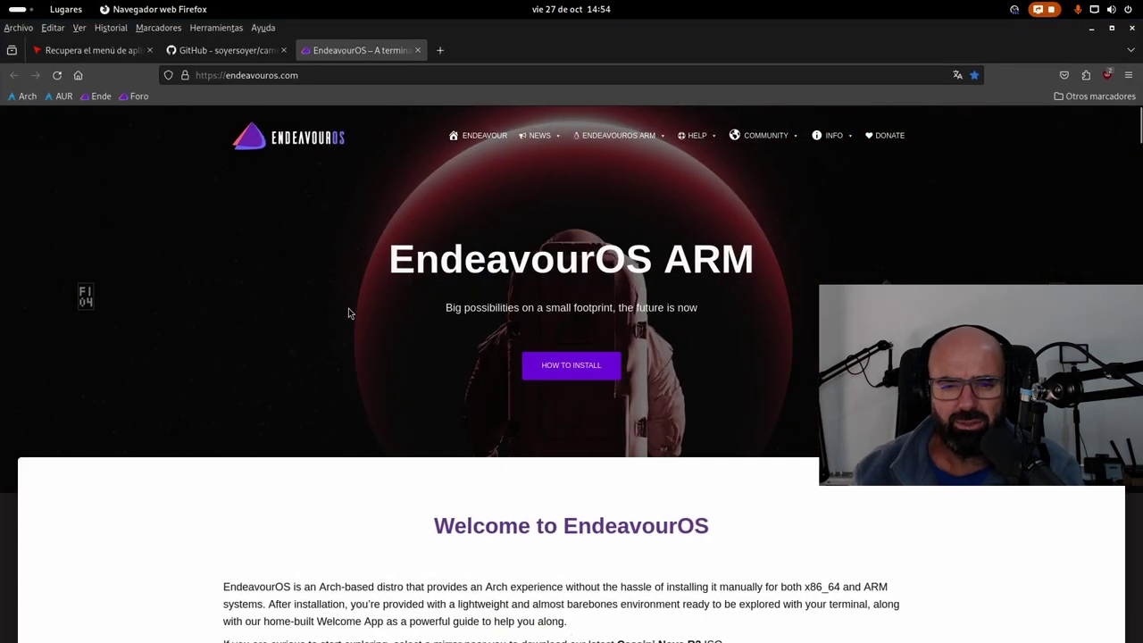
scroll(314, 375, down, 3)
scroll(314, 376, down, 5)
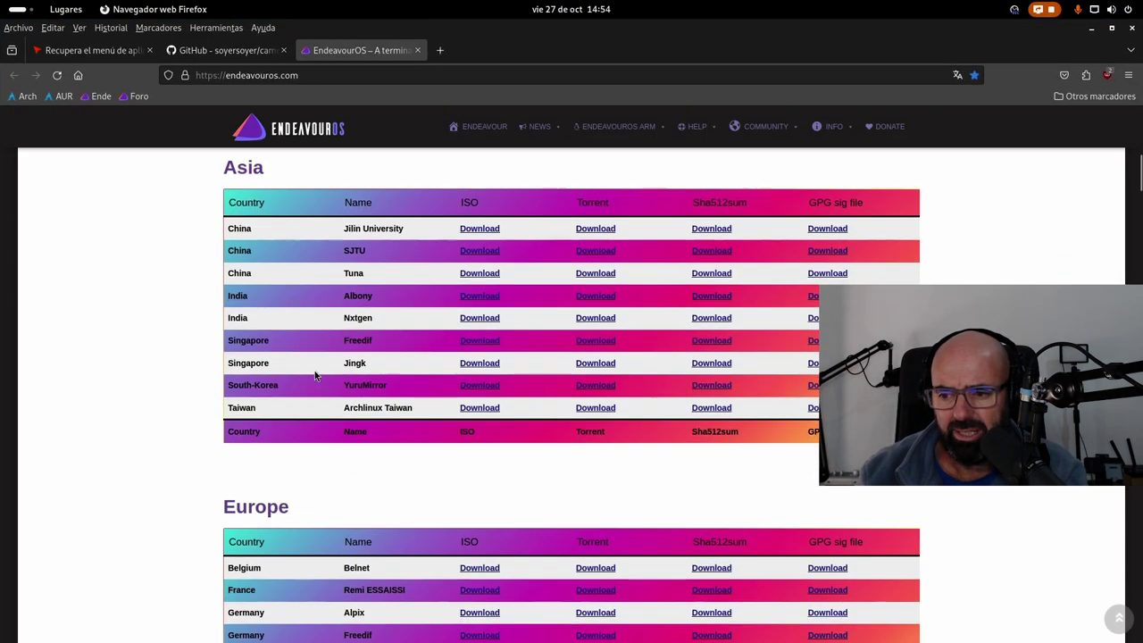
scroll(314, 376, up, 7)
scroll(314, 376, down, 5)
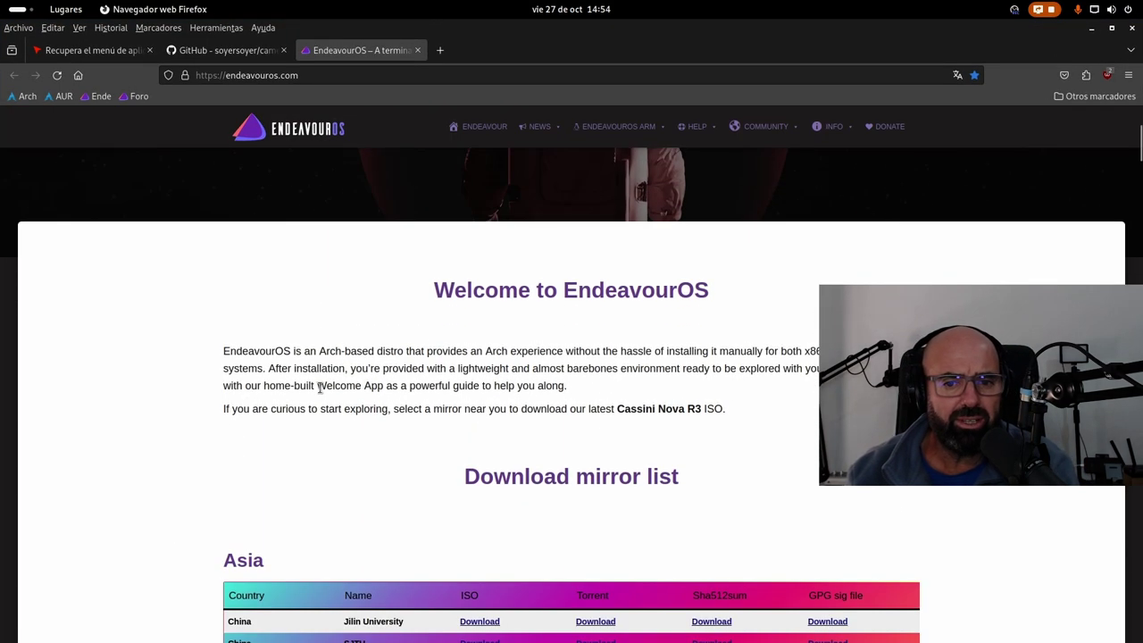
scroll(321, 390, down, 3)
scroll(323, 393, up, 8)
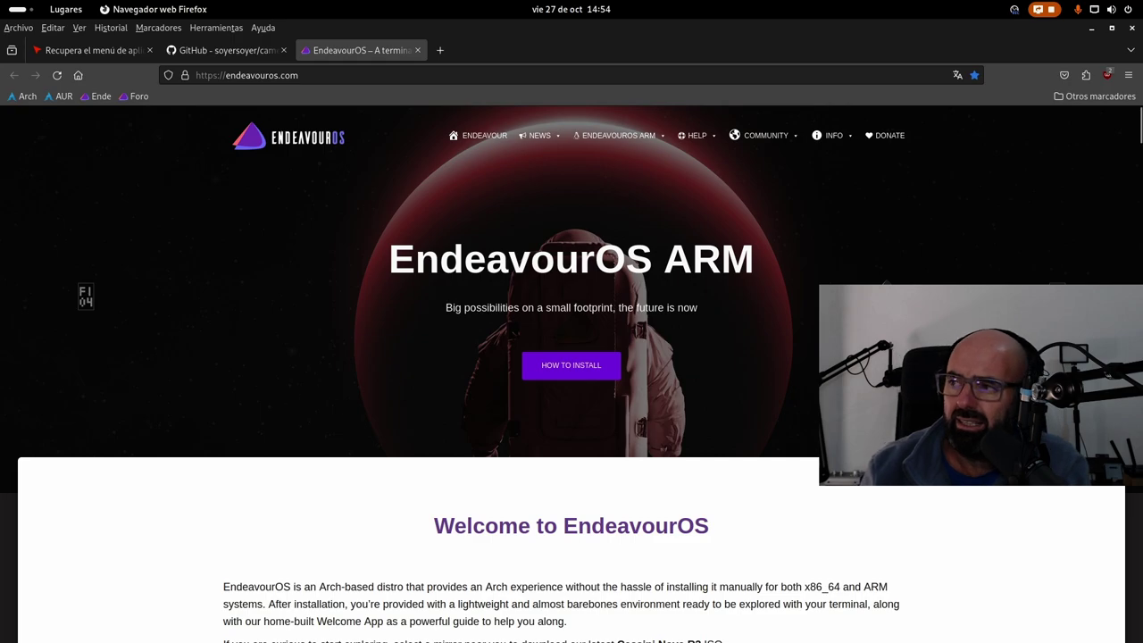
click(1092, 31)
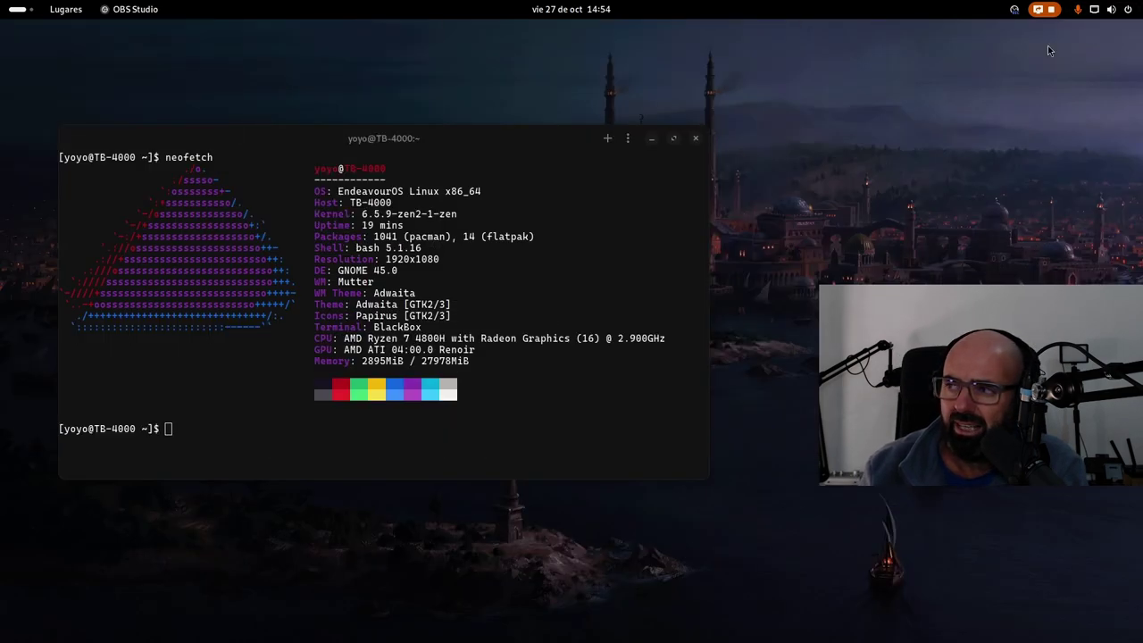
Reopen the system settings, examine the style and background choices under Apariencia, and close the window
click(1103, 10)
click(953, 47)
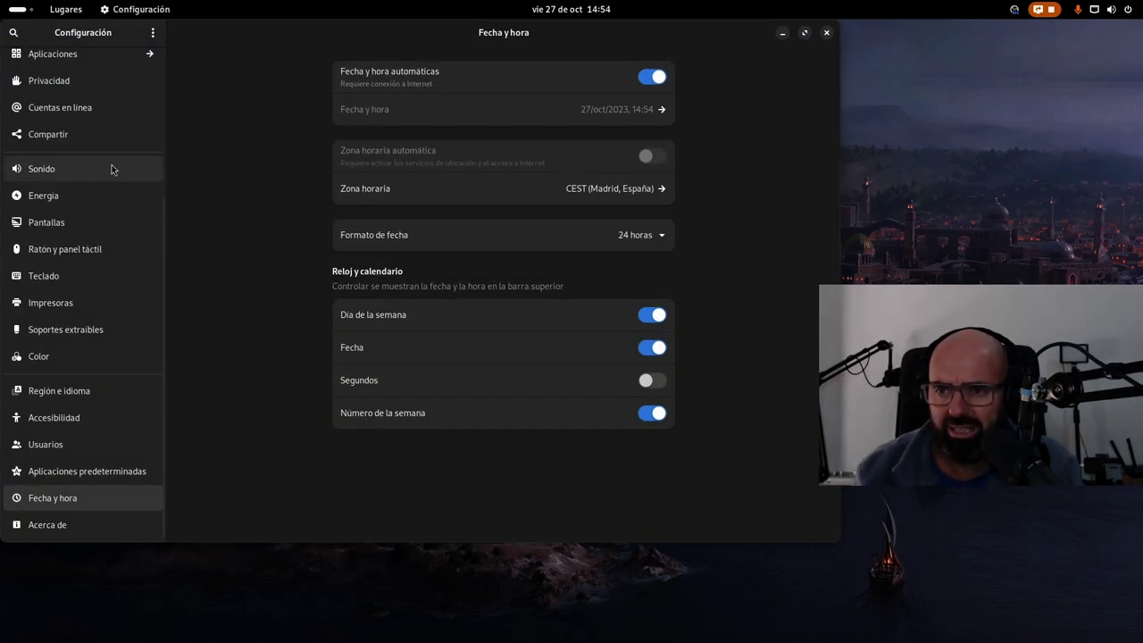
drag(220, 34, 278, 107)
scroll(142, 219, up, 5)
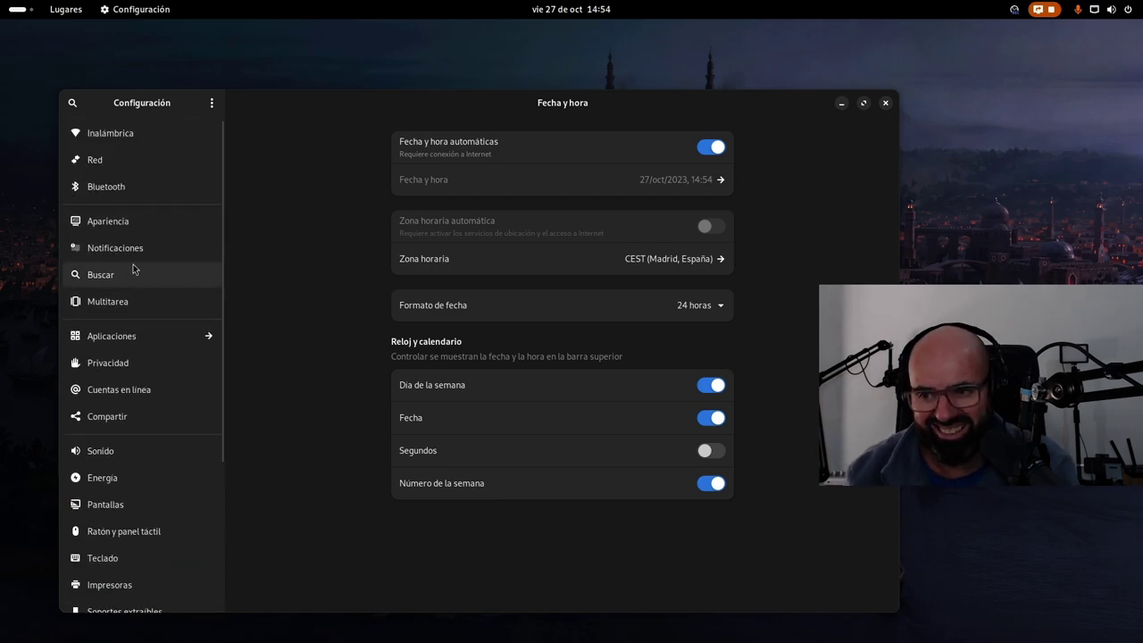
click(121, 227)
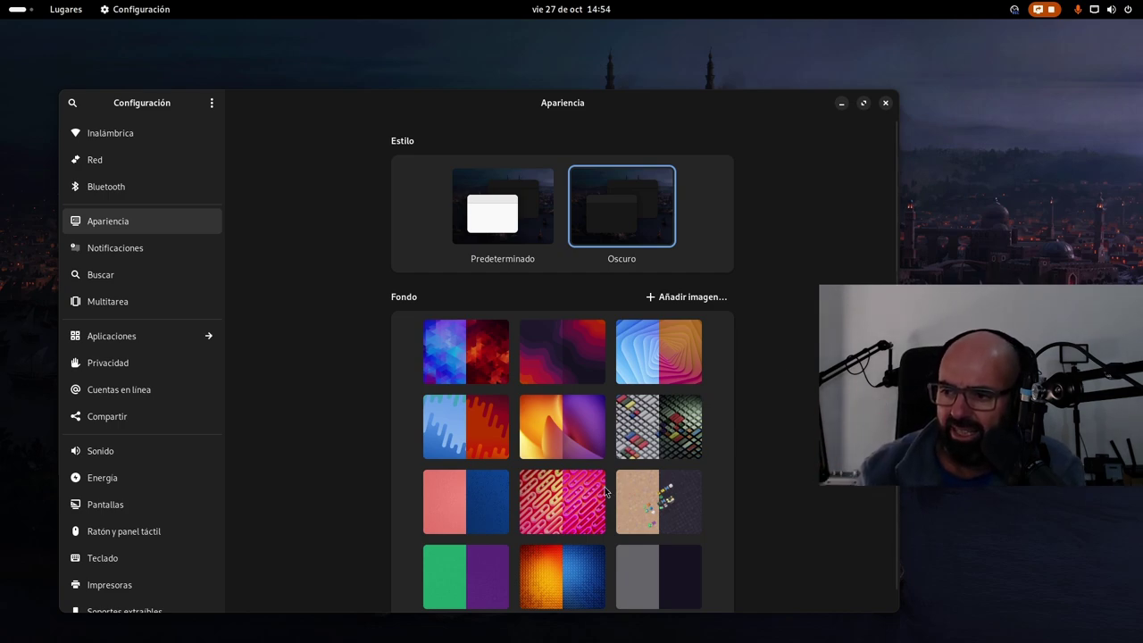
scroll(533, 361, down, 1)
scroll(572, 375, up, 1)
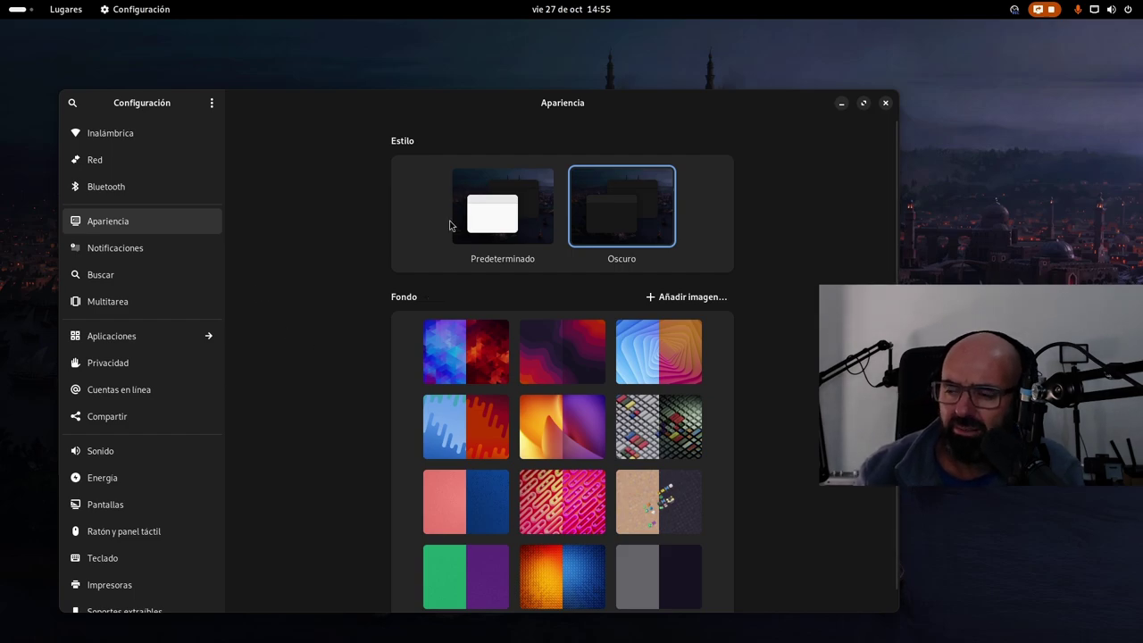
click(885, 105)
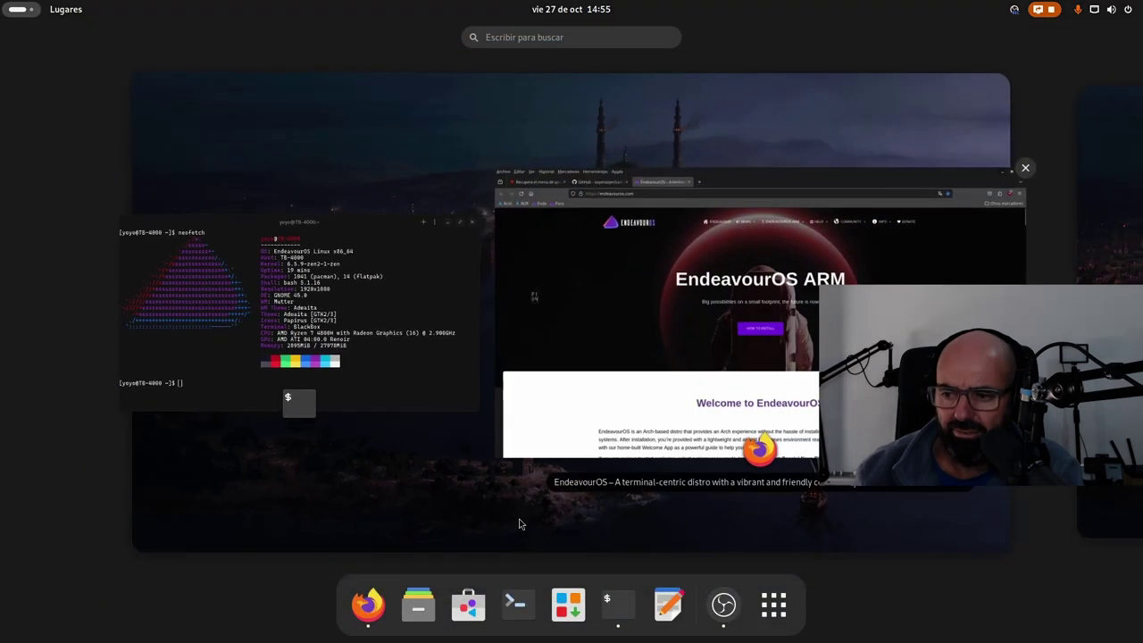
Open Software, look through the featured apps, categories and editors' selection on the Explorar page, and close it
click(469, 604)
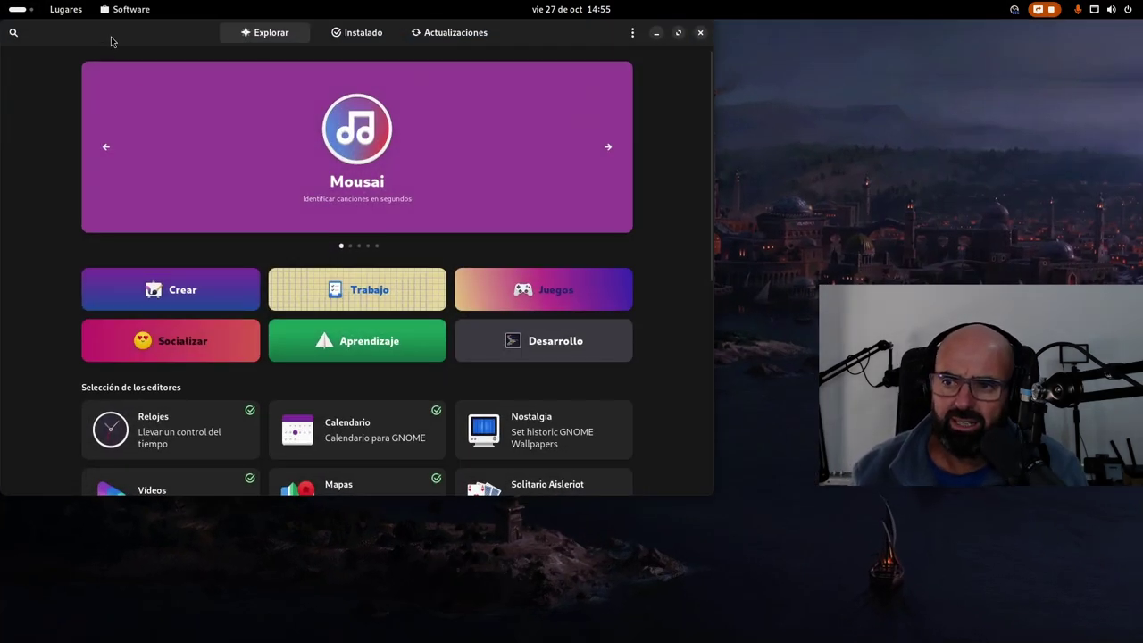
drag(110, 39, 205, 118)
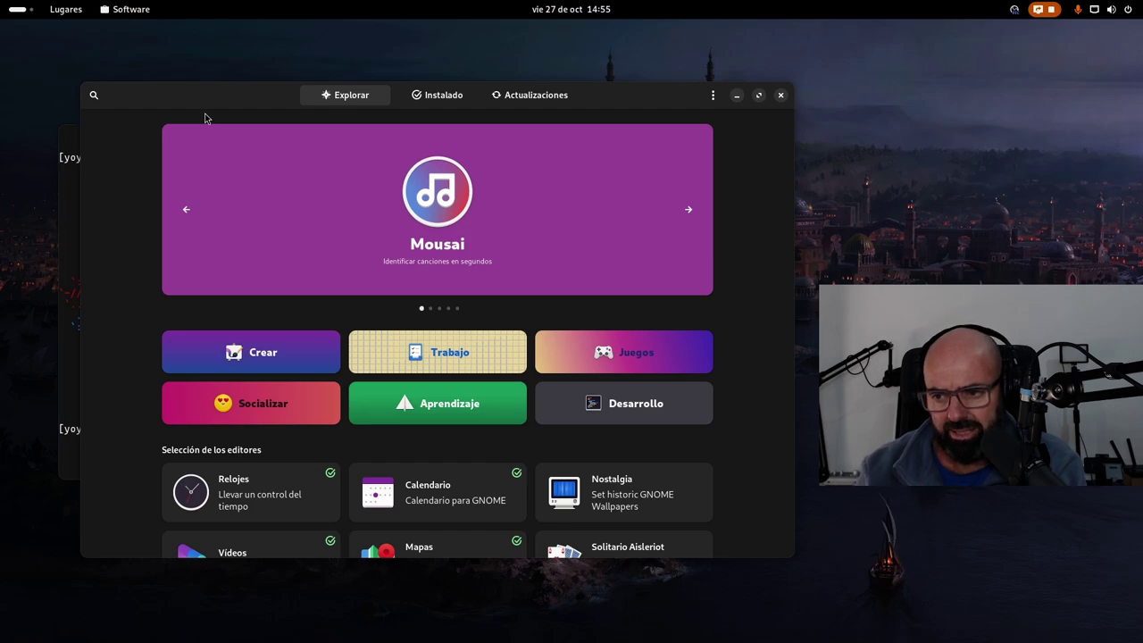
scroll(384, 401, down, 5)
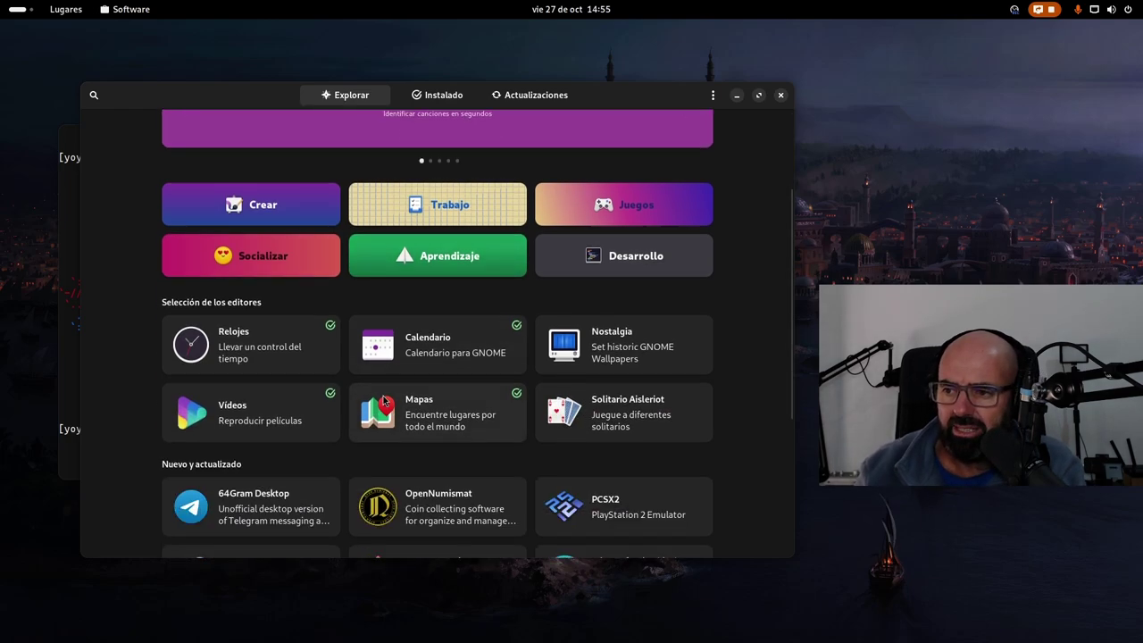
scroll(384, 401, up, 5)
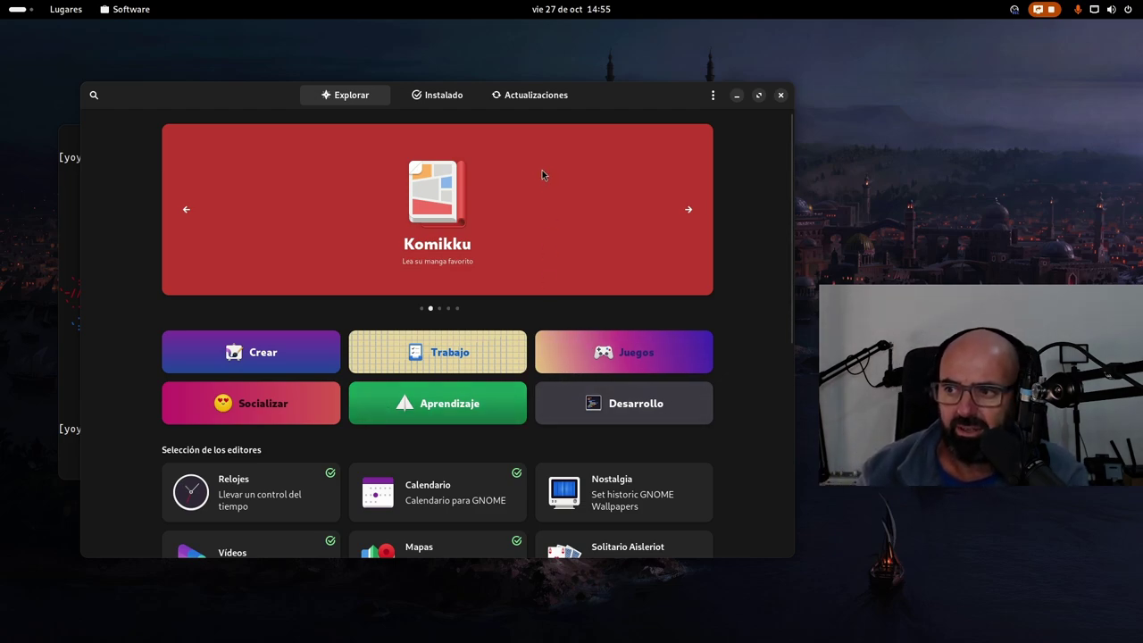
click(535, 102)
click(338, 101)
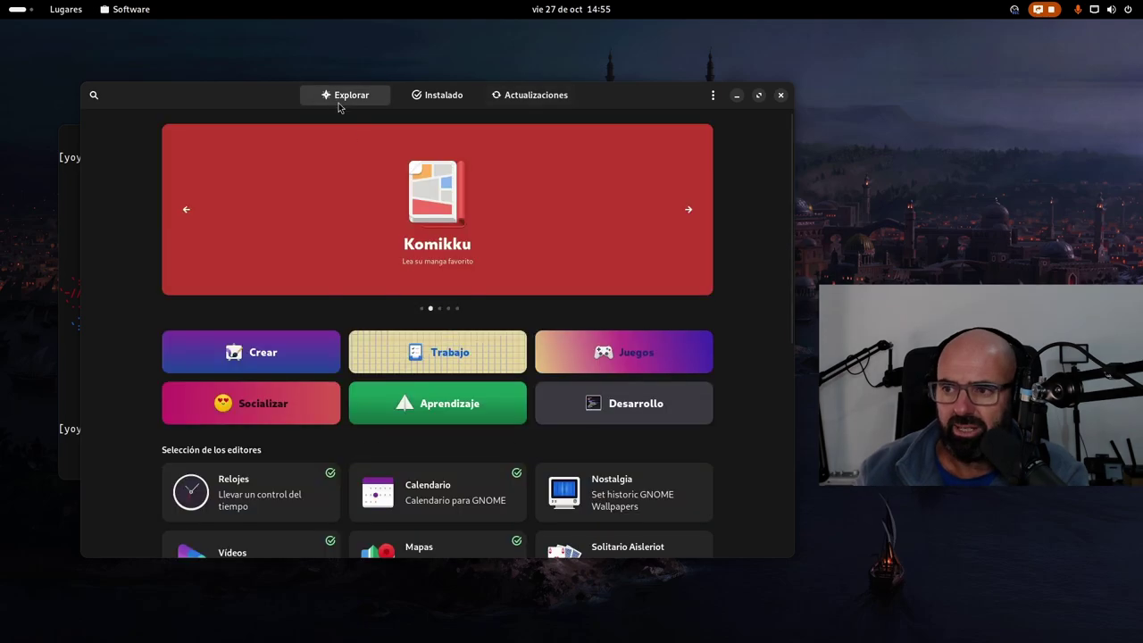
scroll(522, 495, down, 3)
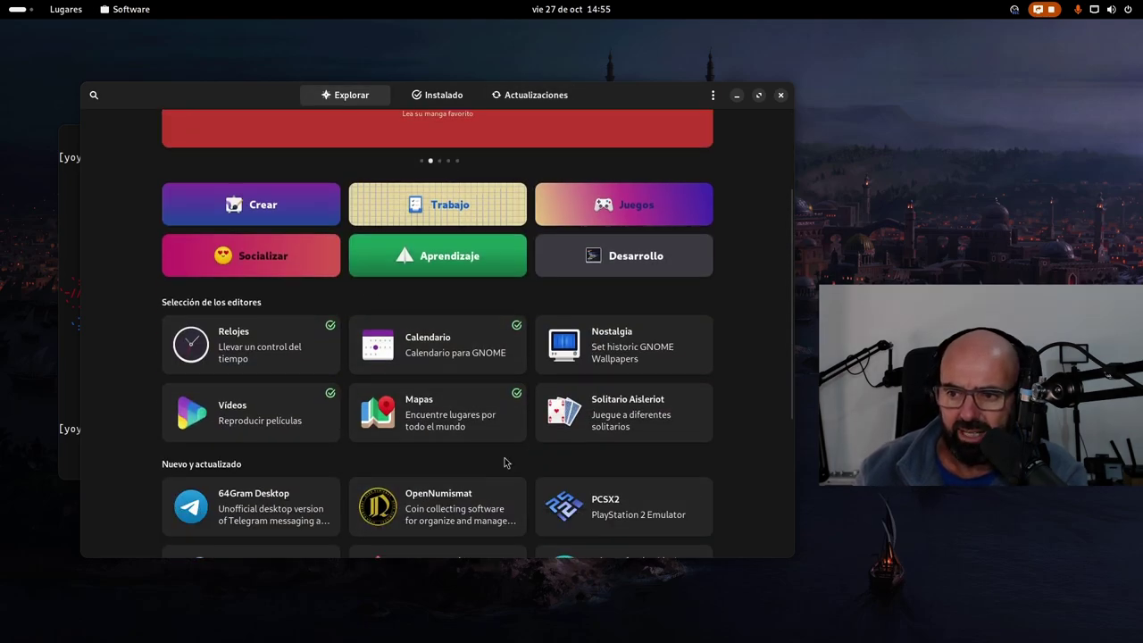
scroll(504, 461, up, 3)
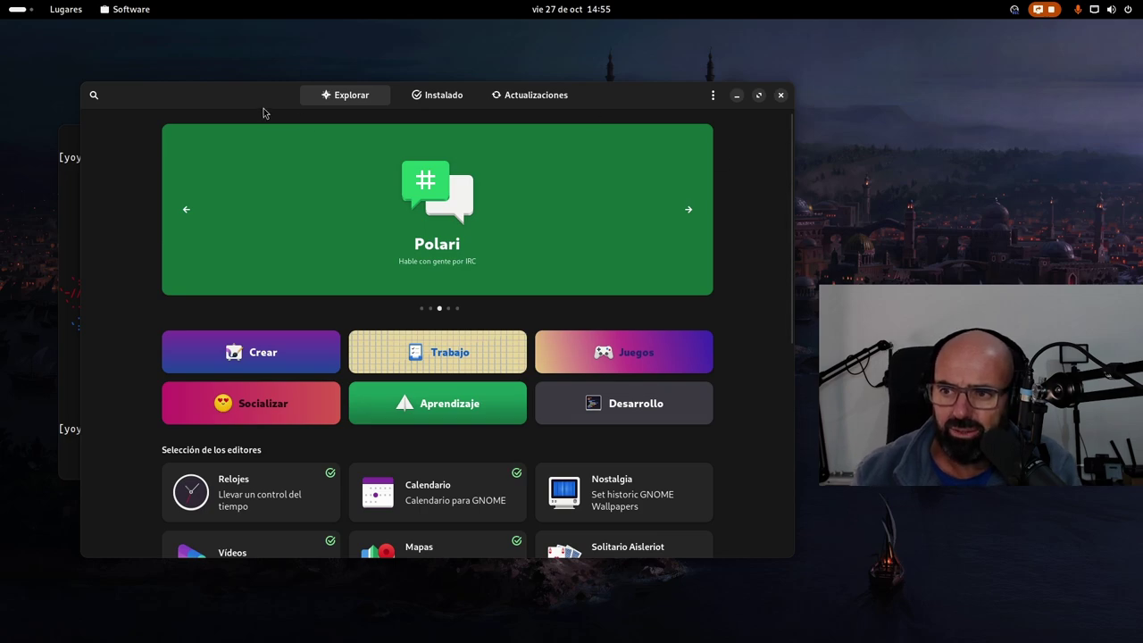
drag(255, 113, 227, 126)
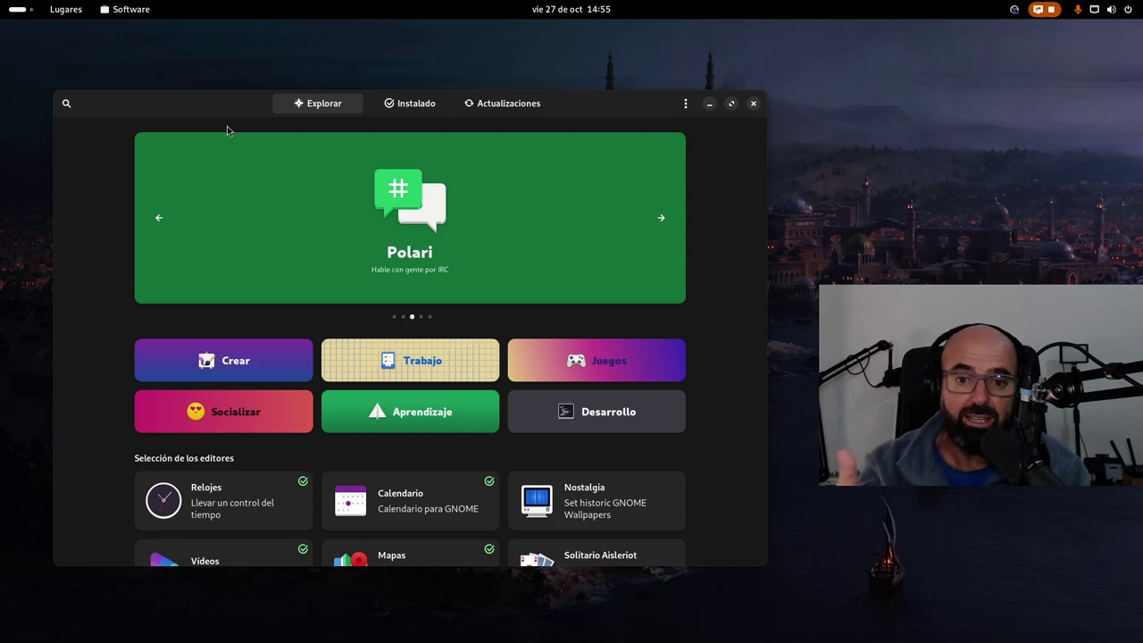
click(754, 103)
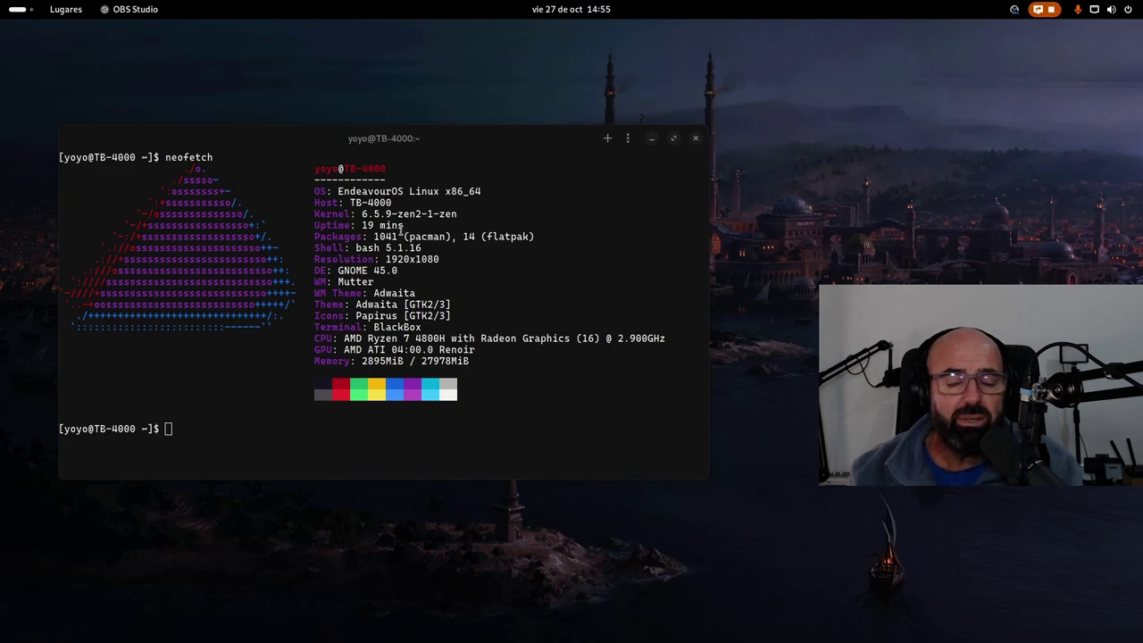
Open Añadir/Quitar software, hide the package details pane, search the packages for "amd", and close the window
mouse_move(1, 1)
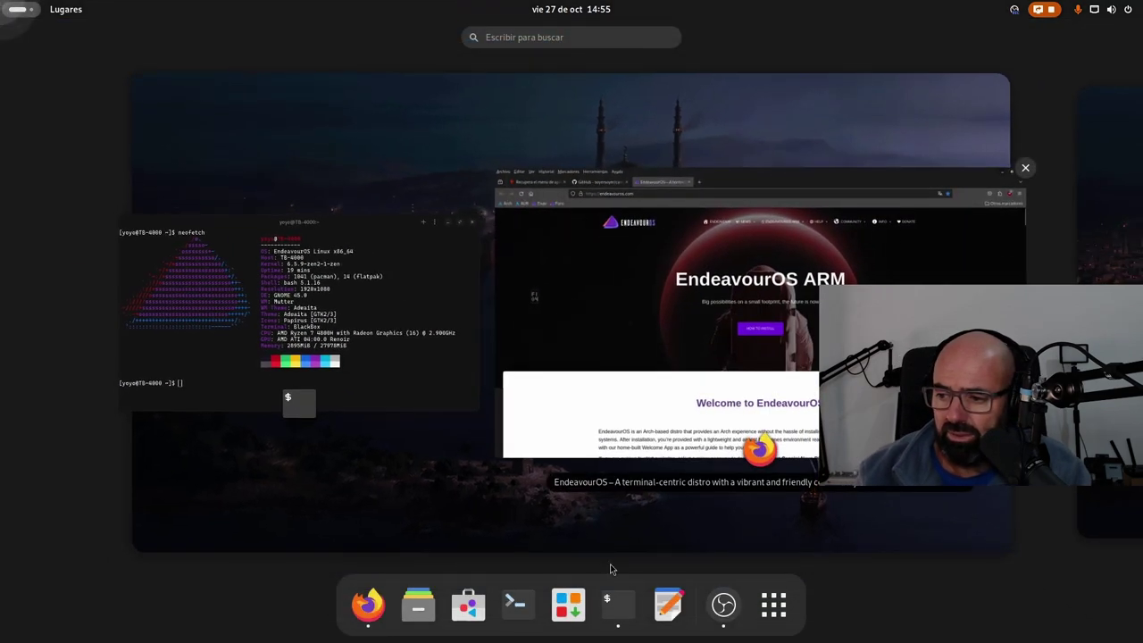
click(602, 611)
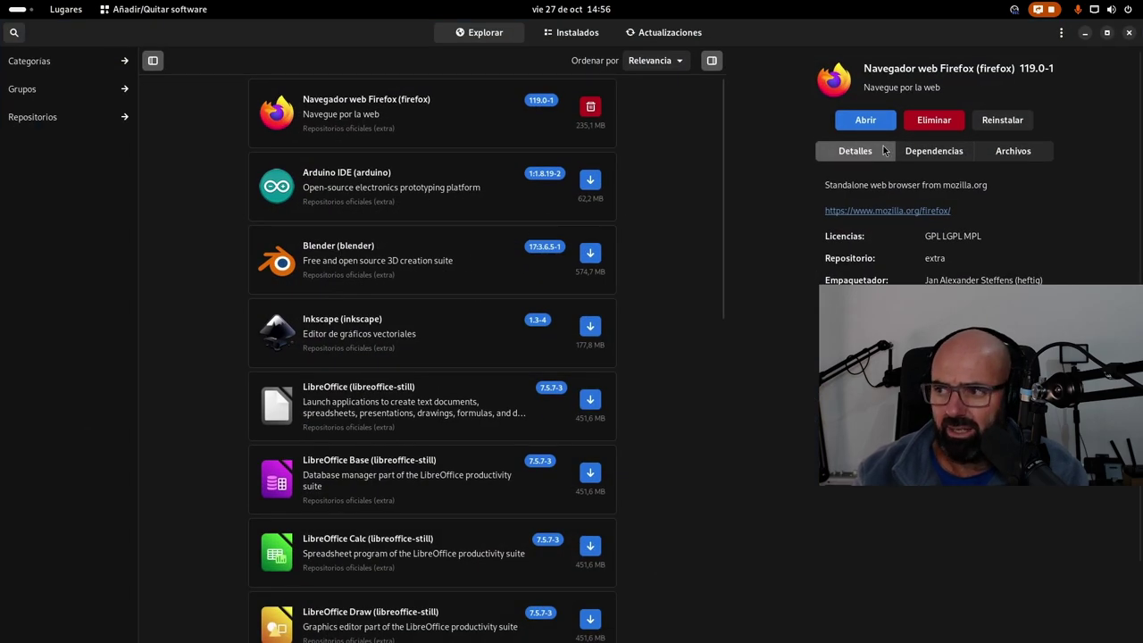
click(711, 59)
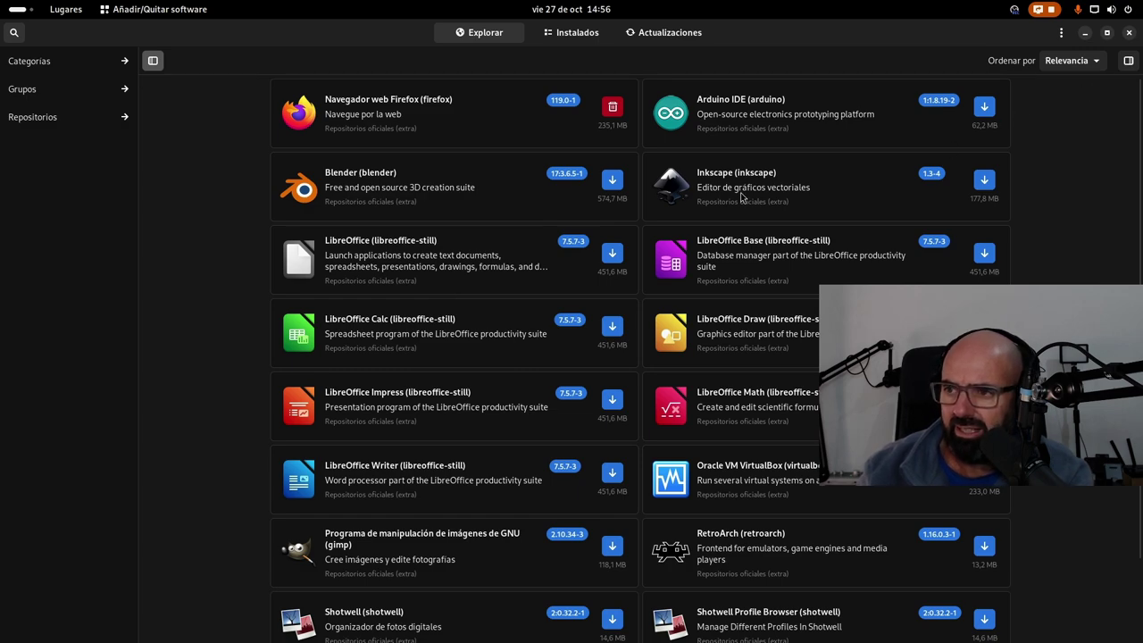
click(16, 34)
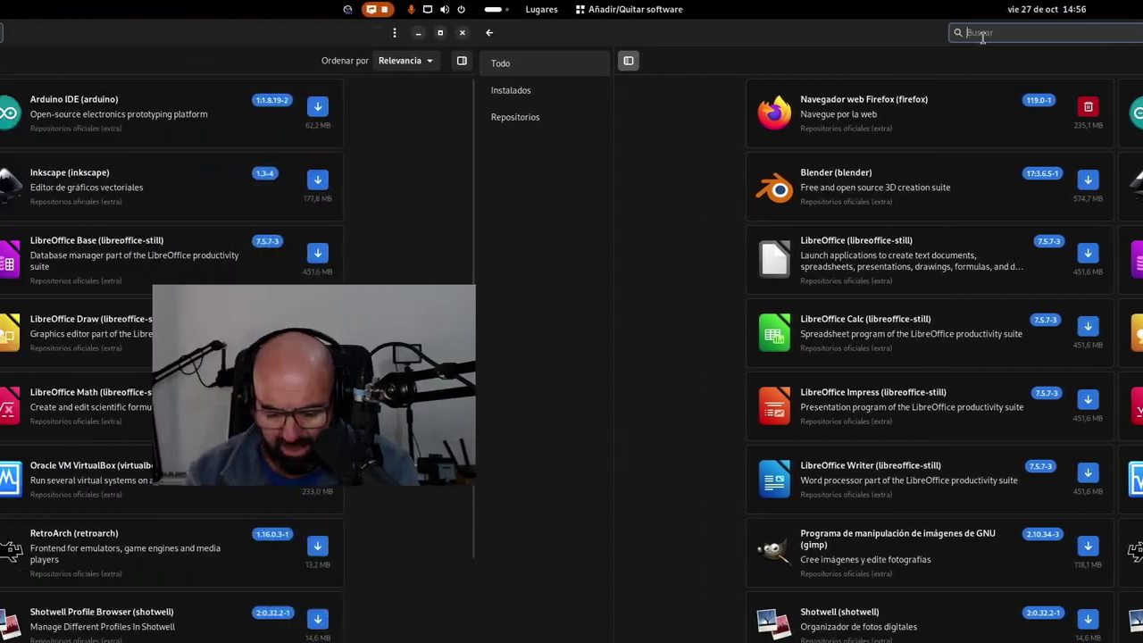
text(amd)
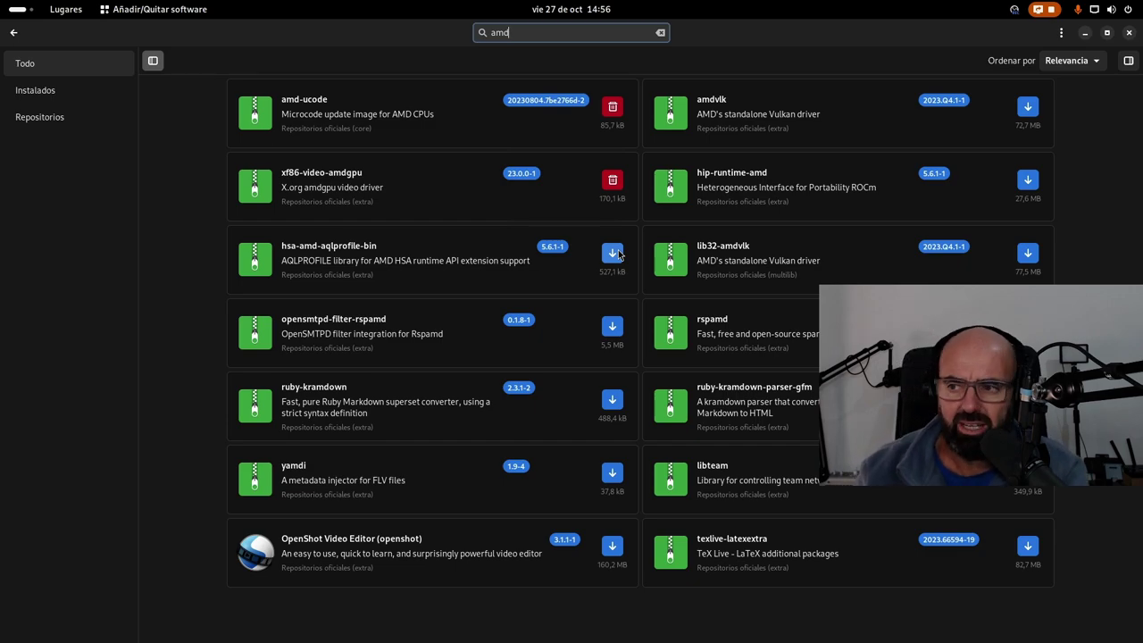
click(1128, 32)
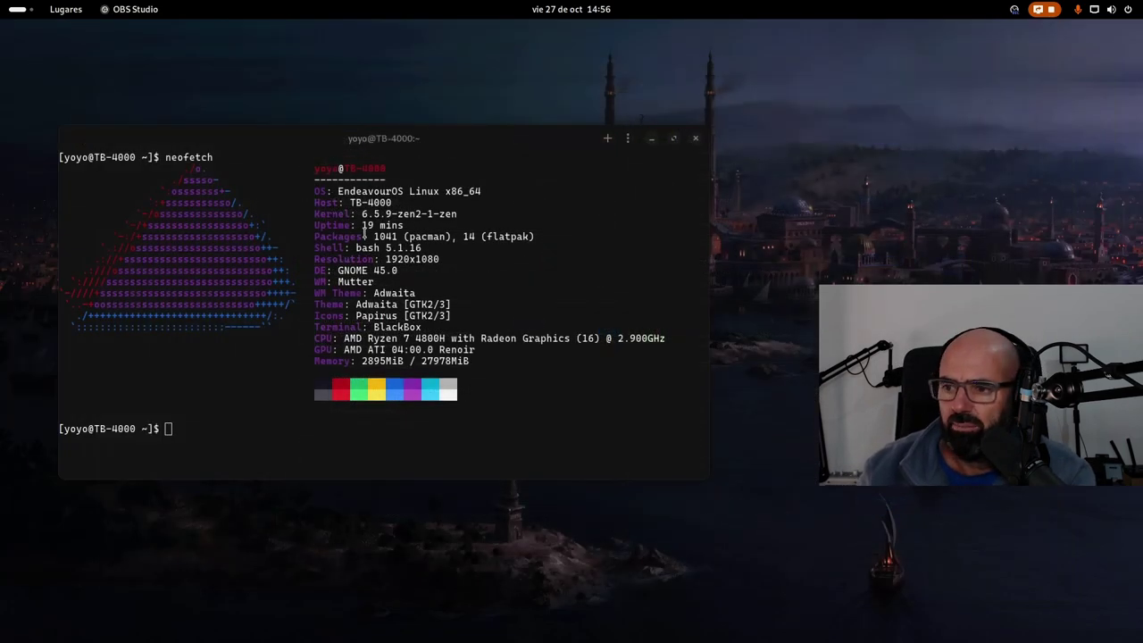
Switch to Firefox, review the welcome text and start of the mirror list on the EndeavourOS home page, and minimize the browser
key(super)
click(562, 312)
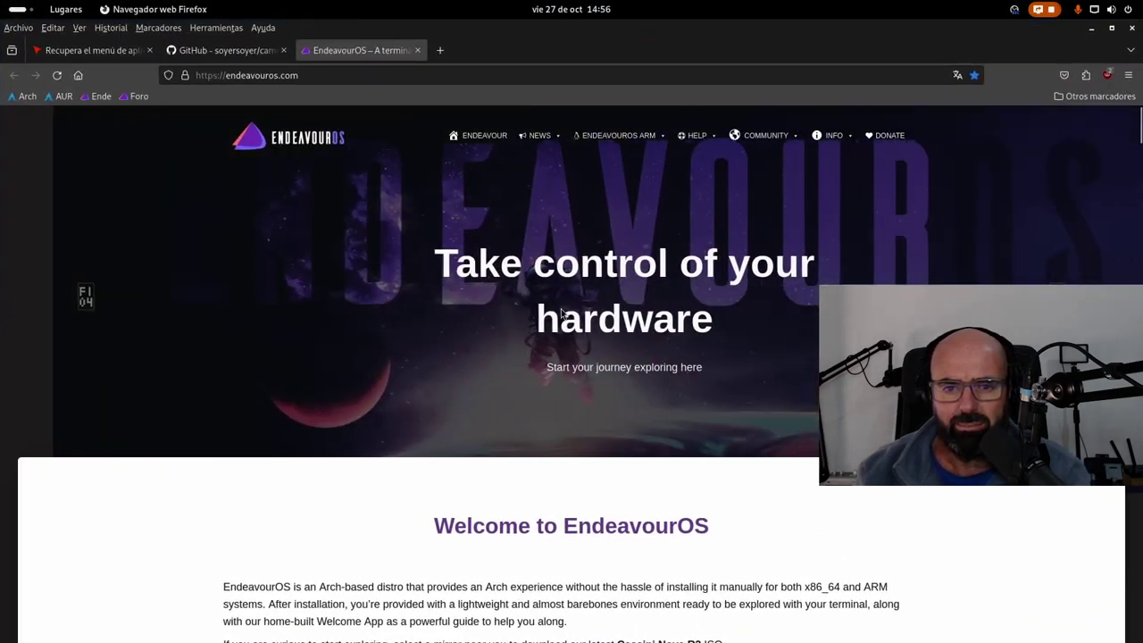
scroll(542, 358, down, 3)
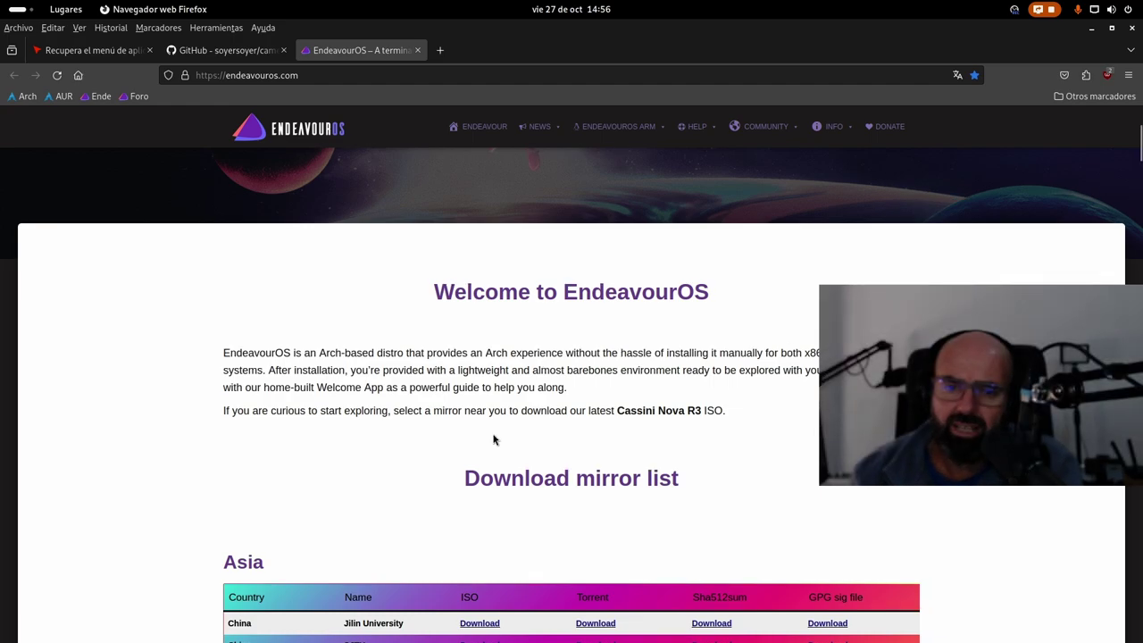
scroll(494, 439, up, 3)
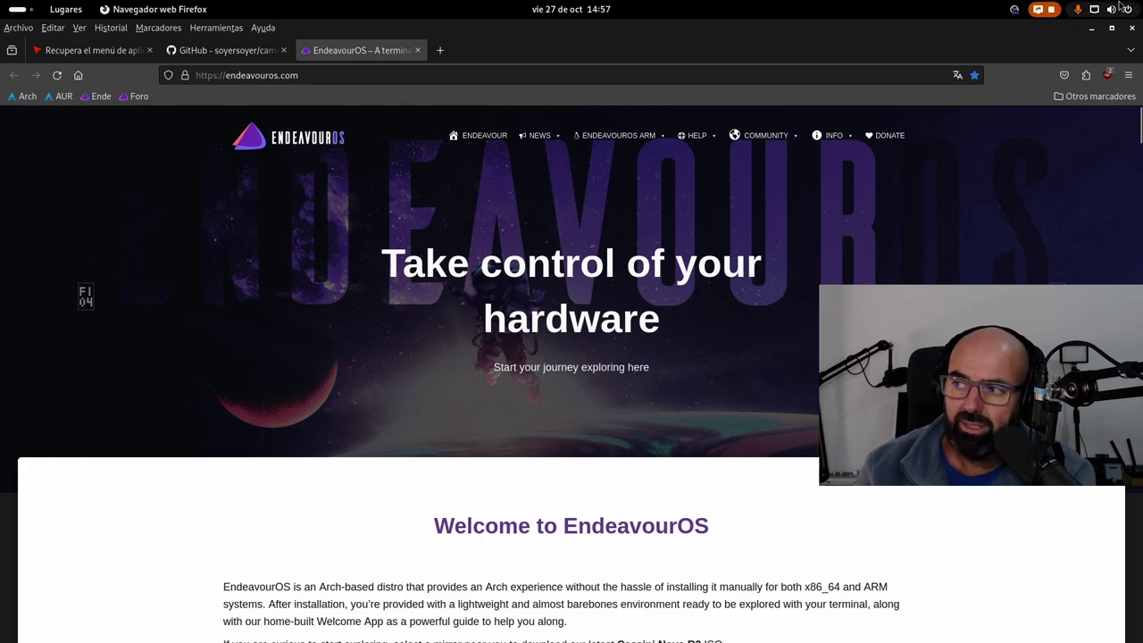
click(1093, 32)
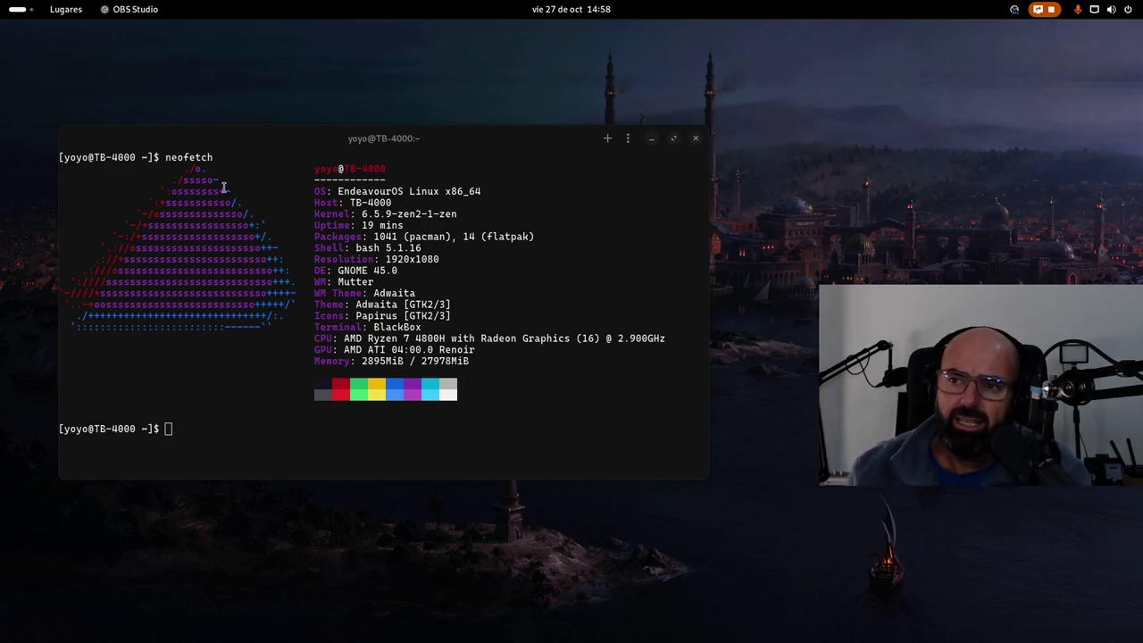
Search the activities overview for "ende" and return to the desktop
click(363, 146)
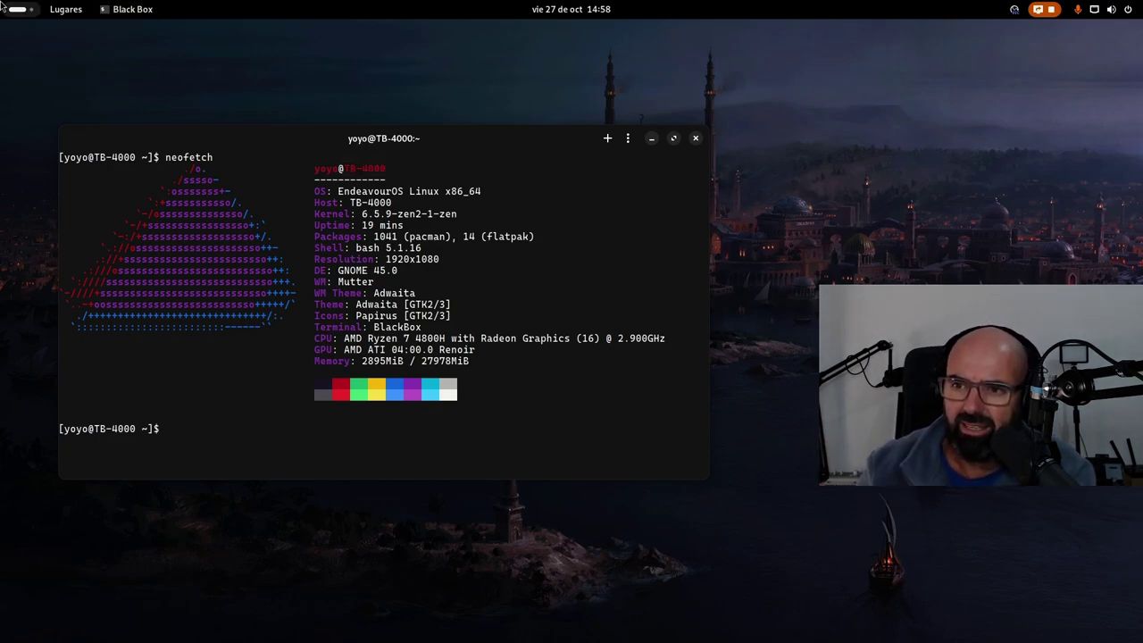
mouse_move(2, 5)
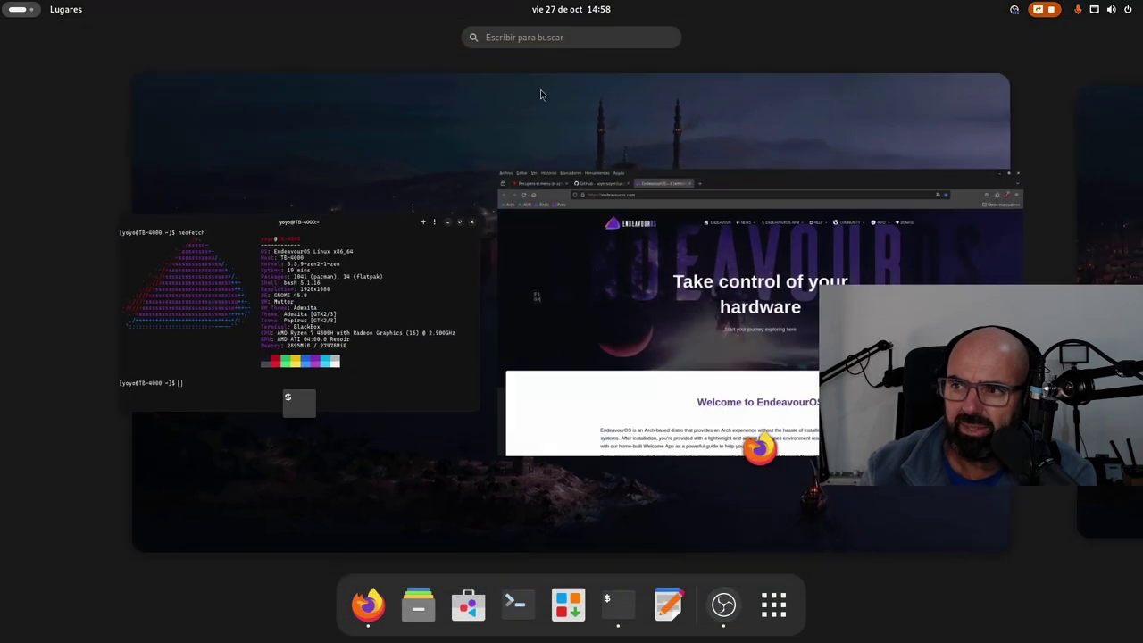
click(545, 38)
text(ende)
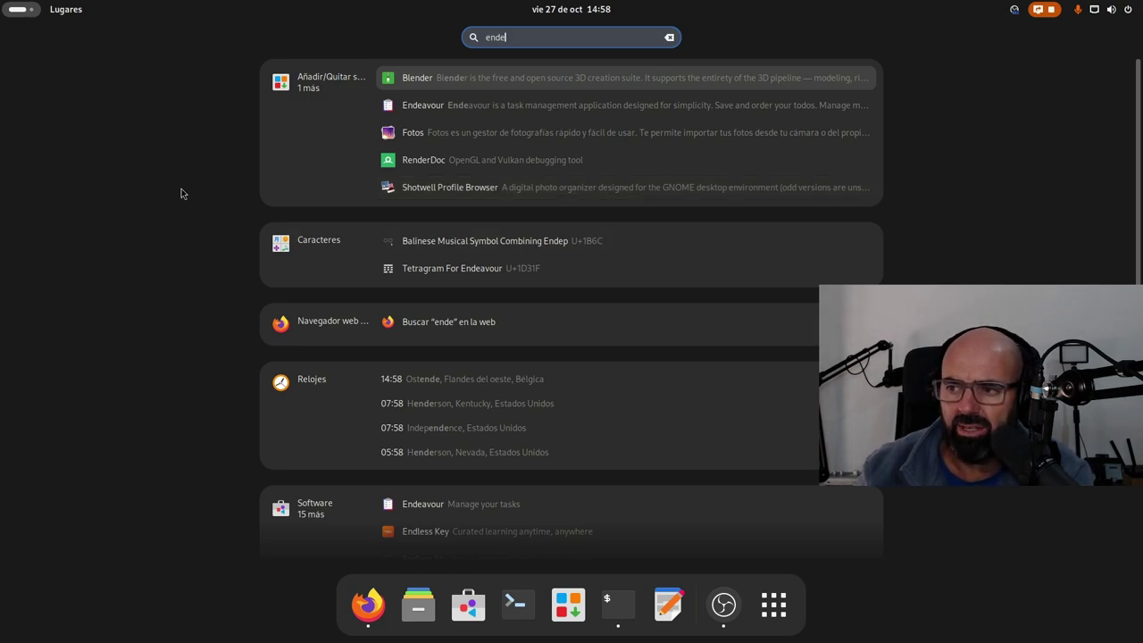
click(18, 9)
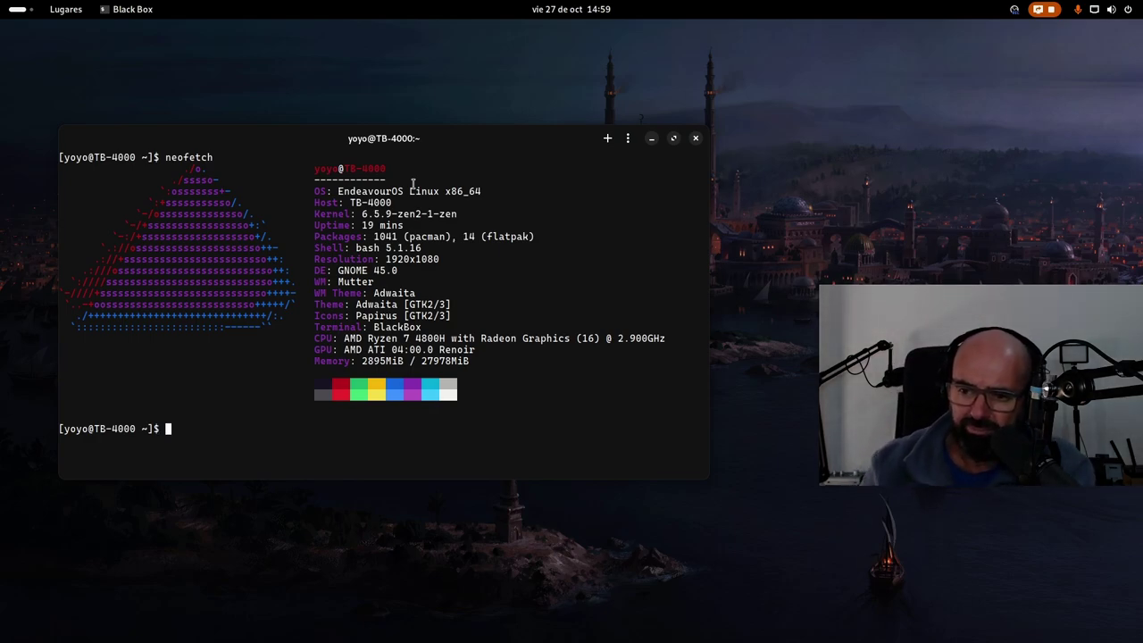
Look through the MuyLinux article on recovering the GNOME 45 application menu in Firefox, and view the Black Box application menu on the desktop
key(super)
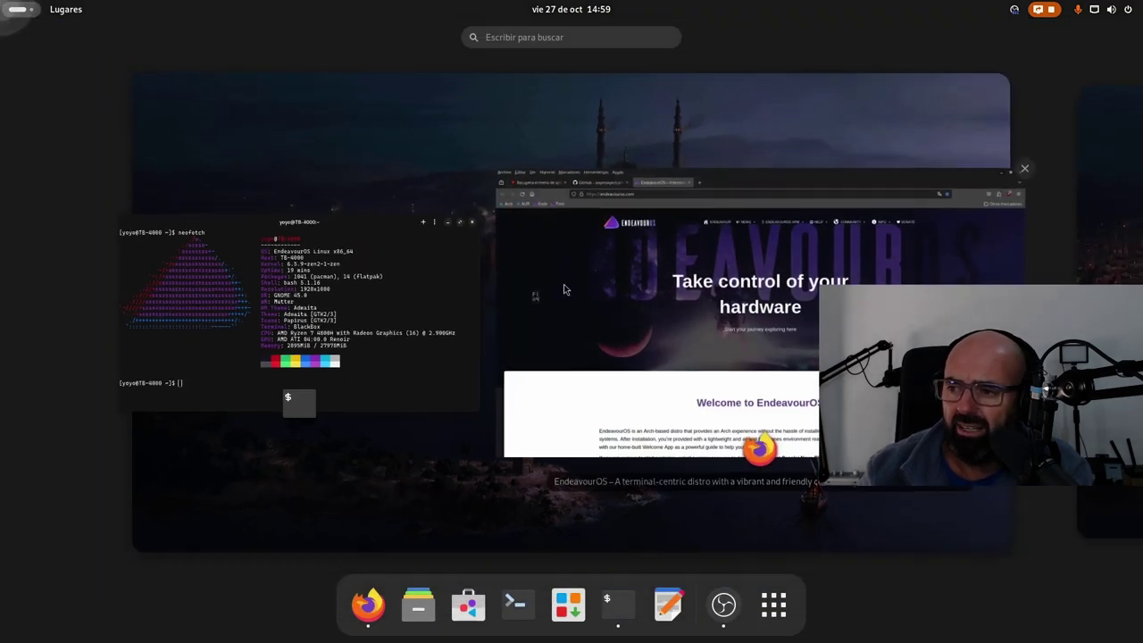
click(513, 235)
click(98, 50)
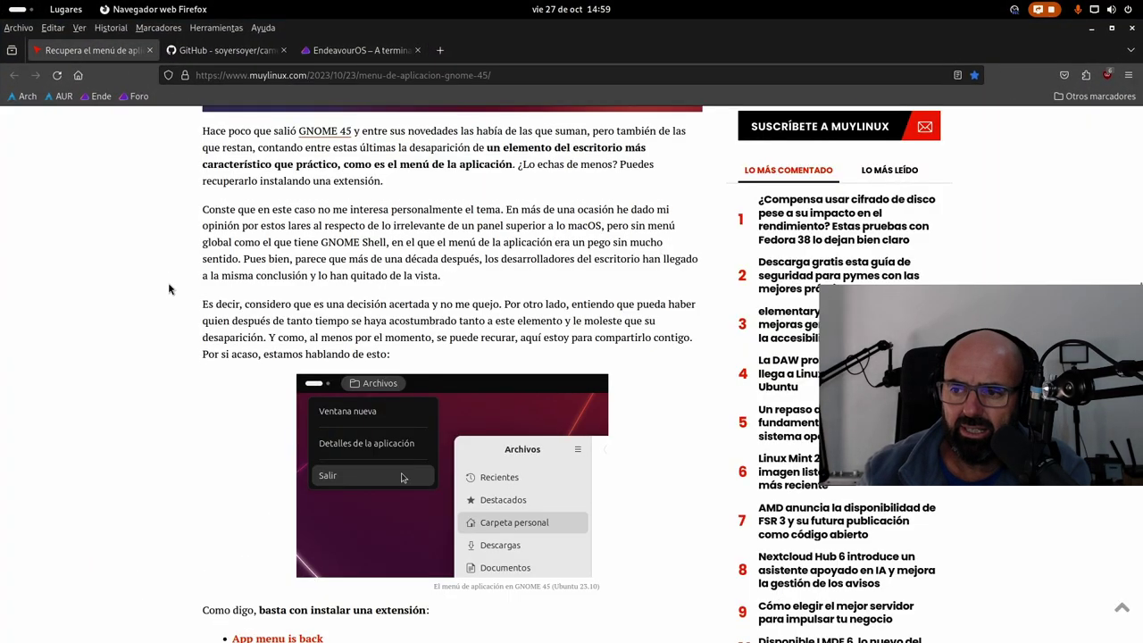
scroll(168, 282, up, 10)
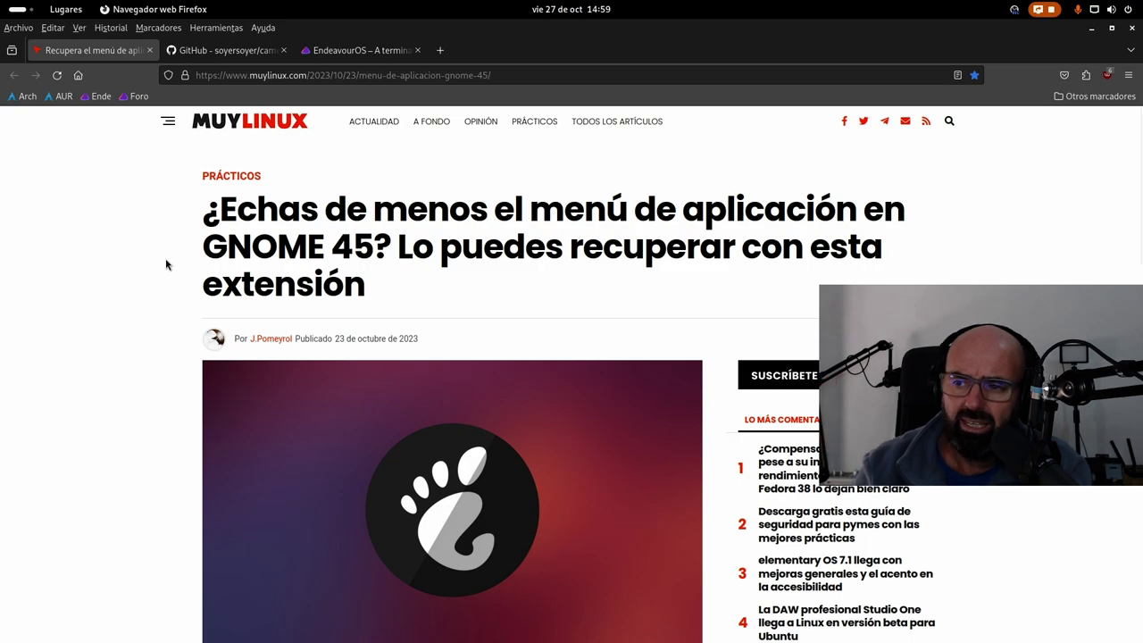
scroll(166, 265, down, 5)
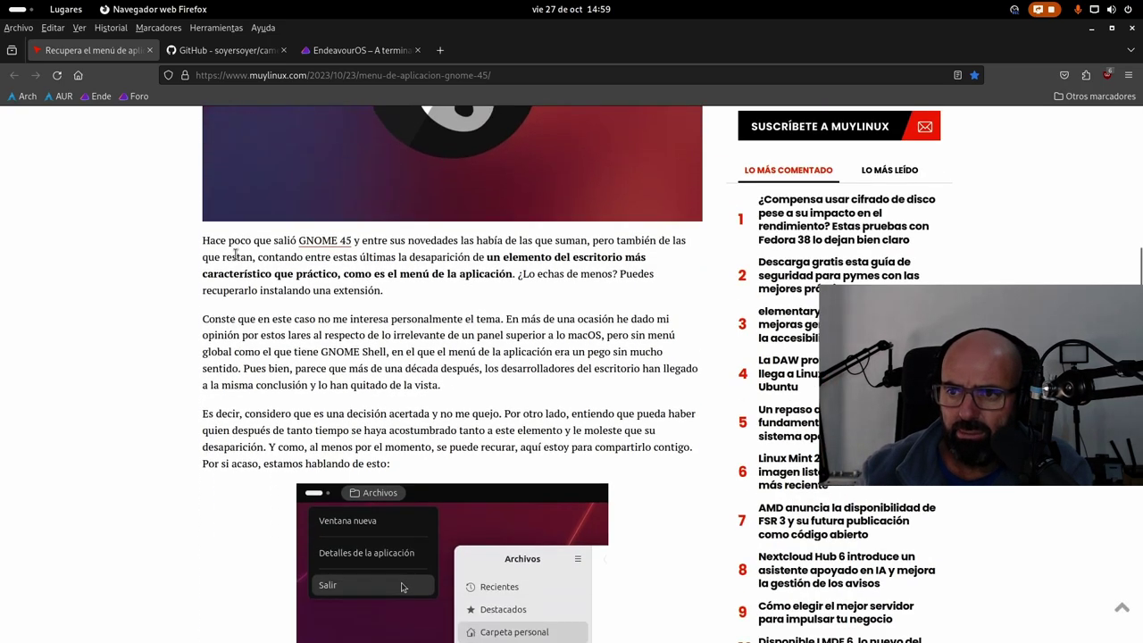
click(1092, 29)
click(127, 9)
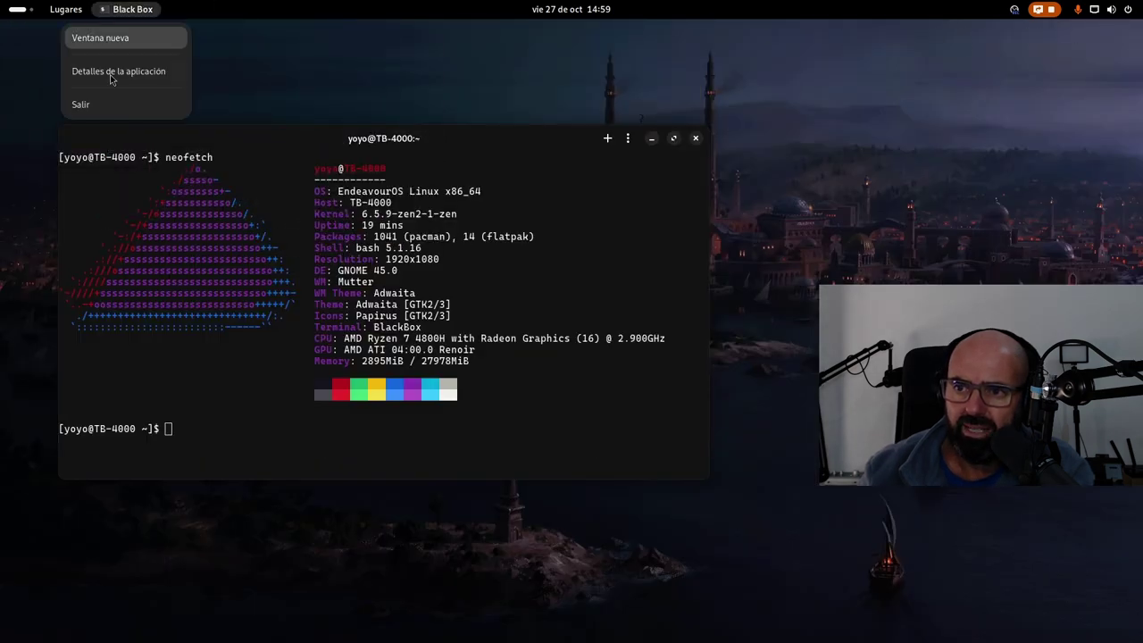
click(379, 140)
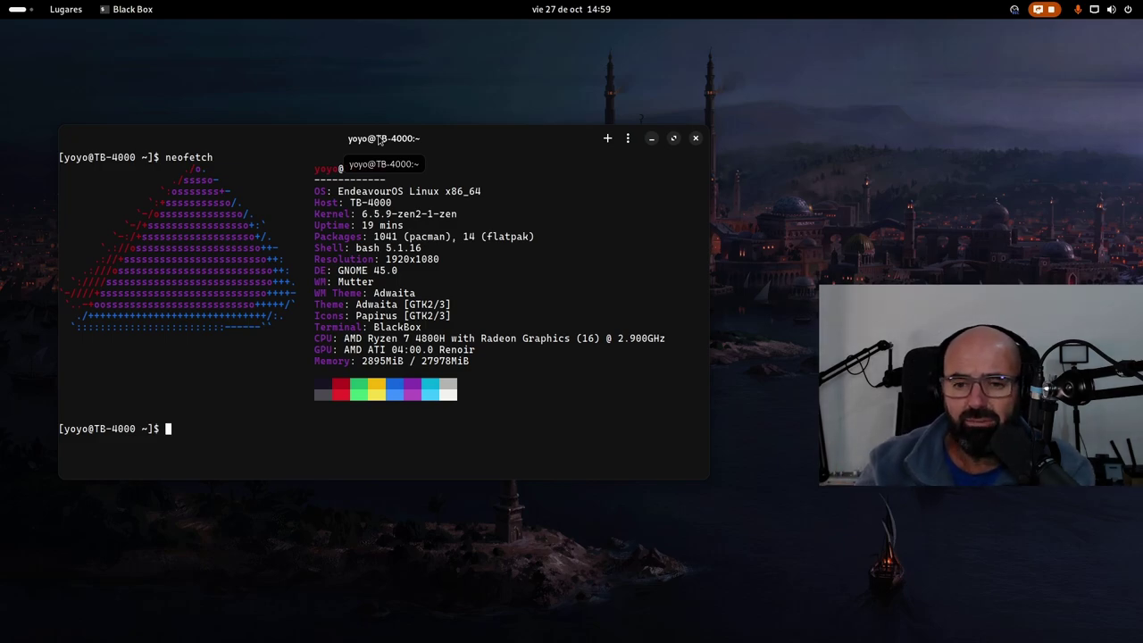
Search the installed applications for "g4", open G4Music, move its window down to show it, and close it
key(super)
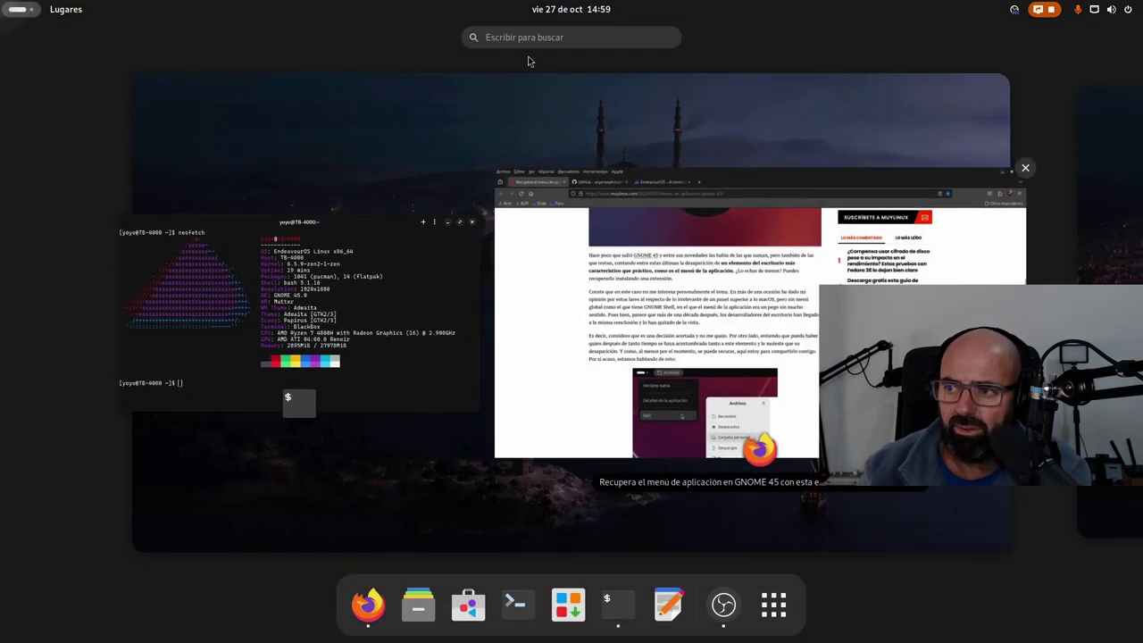
text(g)
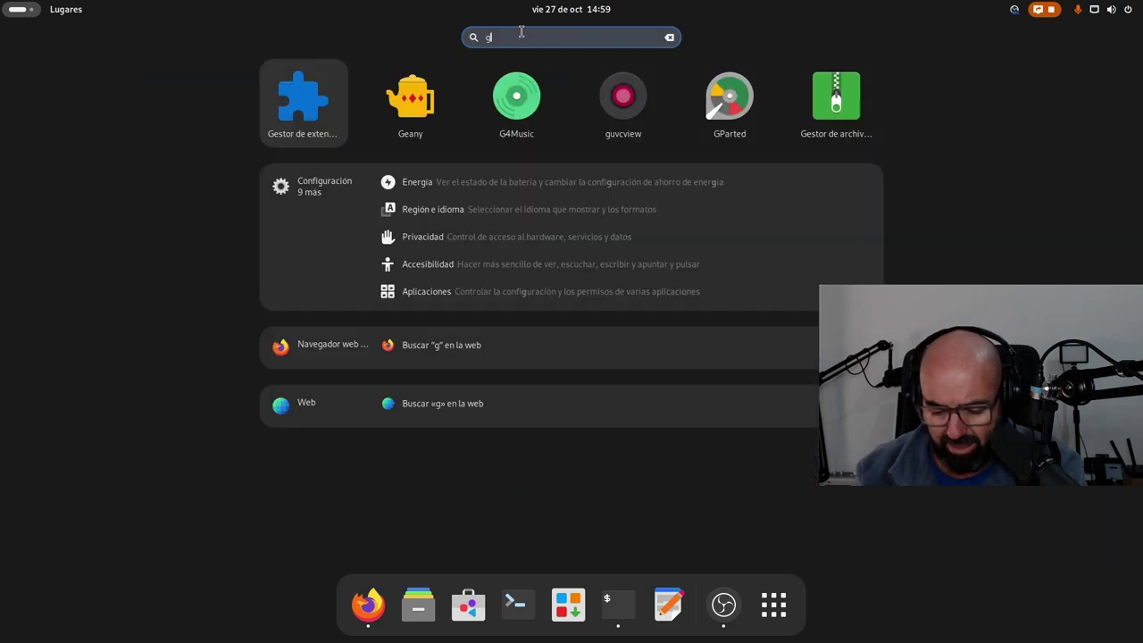
text(4)
key(super)
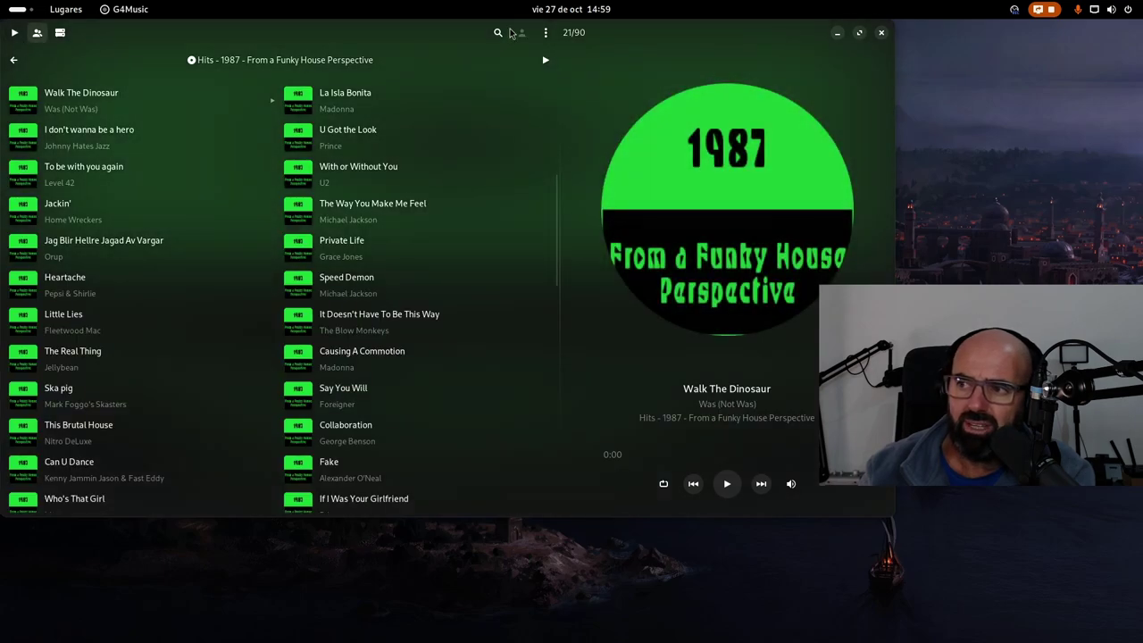
drag(456, 36, 527, 175)
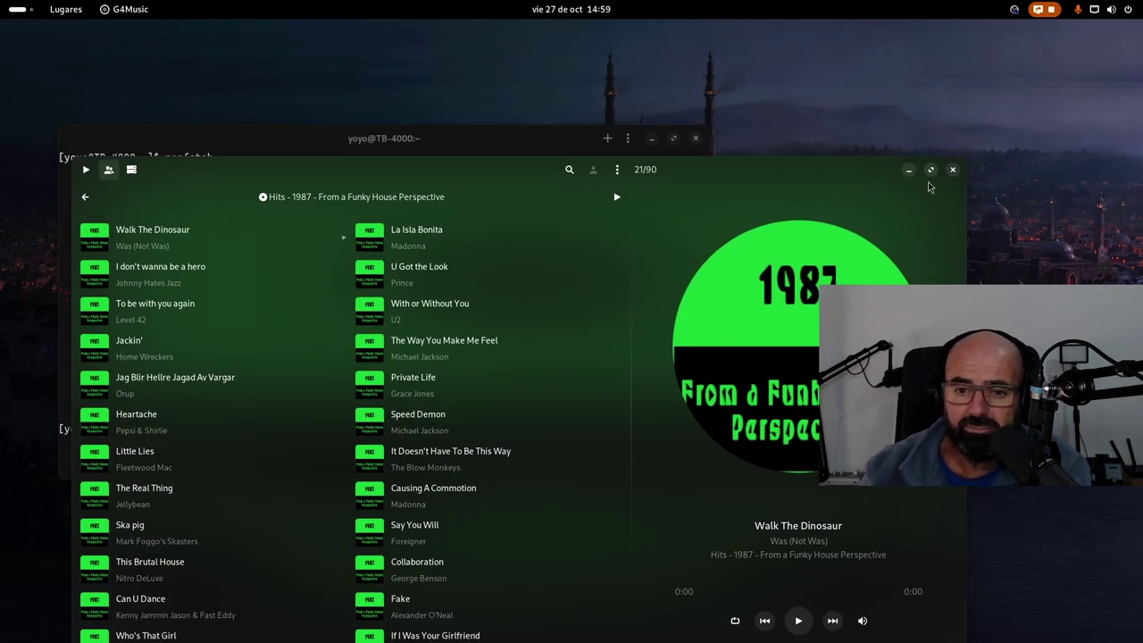
click(952, 169)
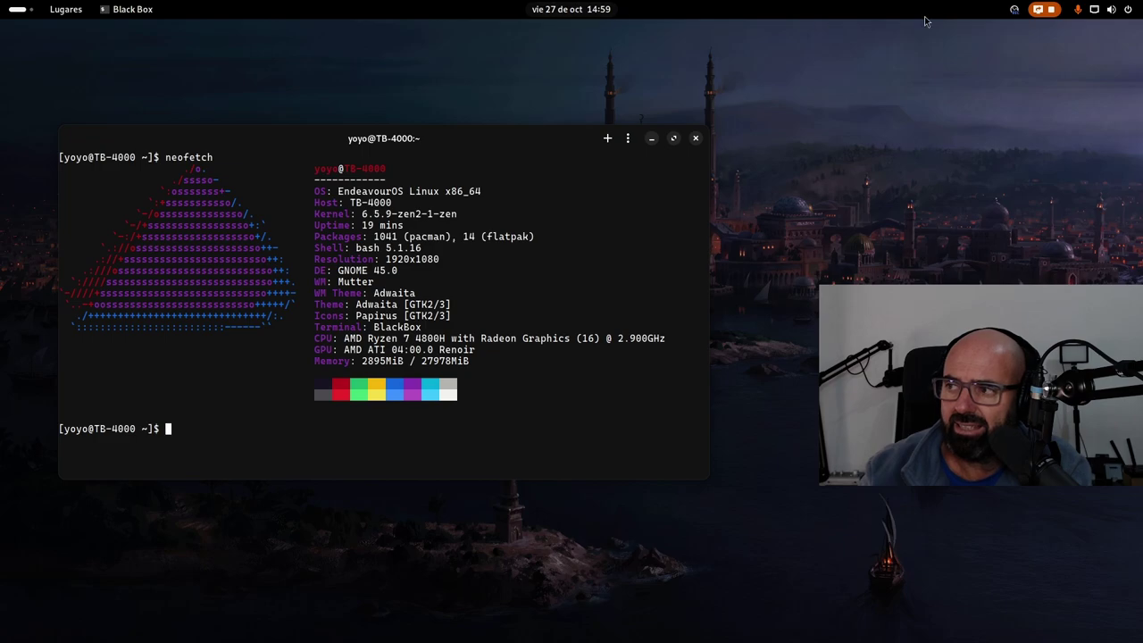
View the system quick settings and the calendar with its notification list from the desktop
click(1097, 9)
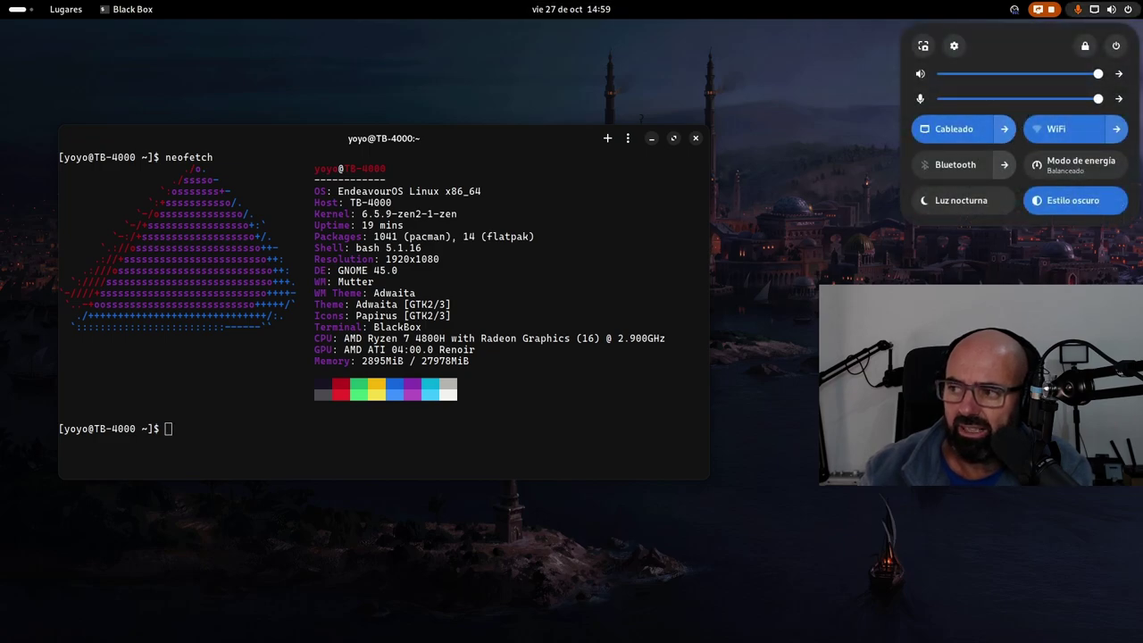
click(752, 298)
click(572, 9)
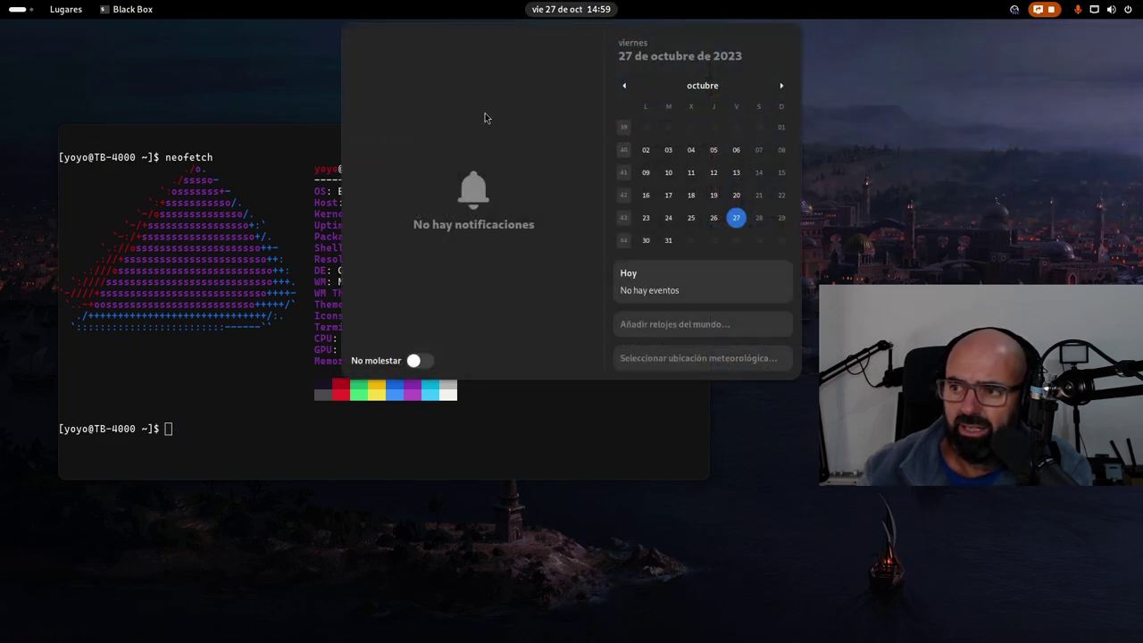
click(216, 68)
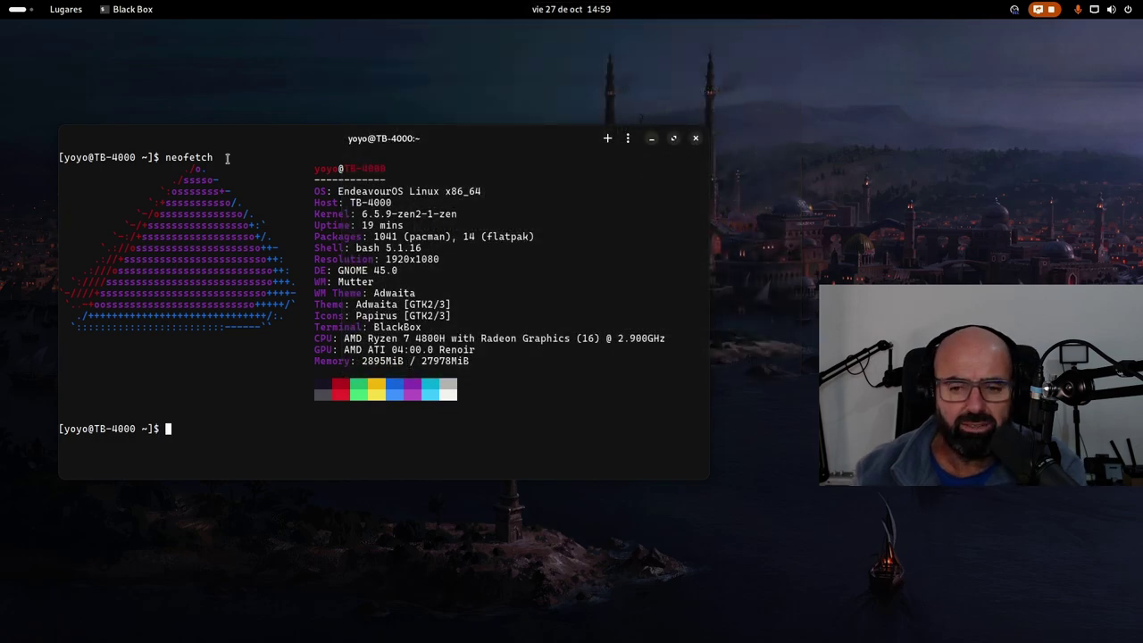
click(1107, 9)
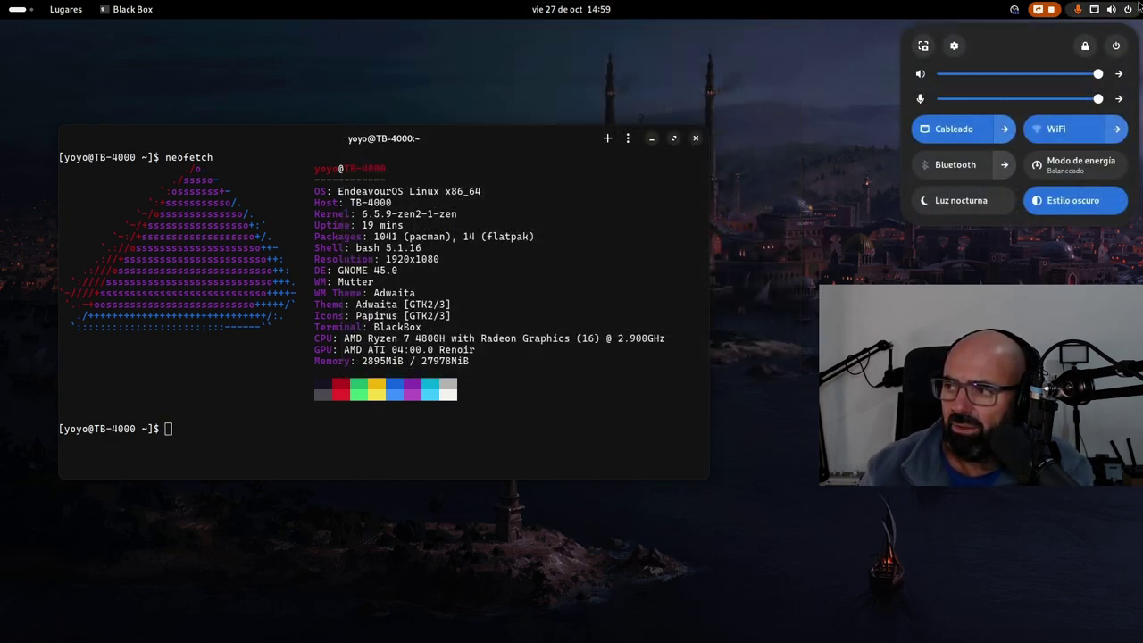
Find G4Music through the activities overview search and open it
key(super)
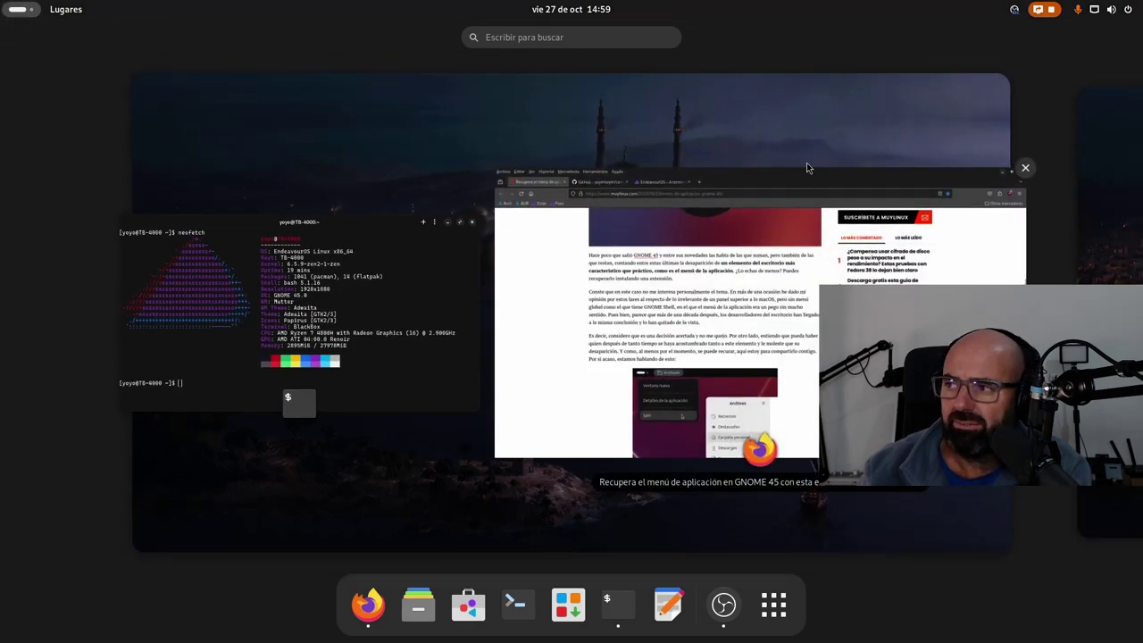
key(super)
key(super)
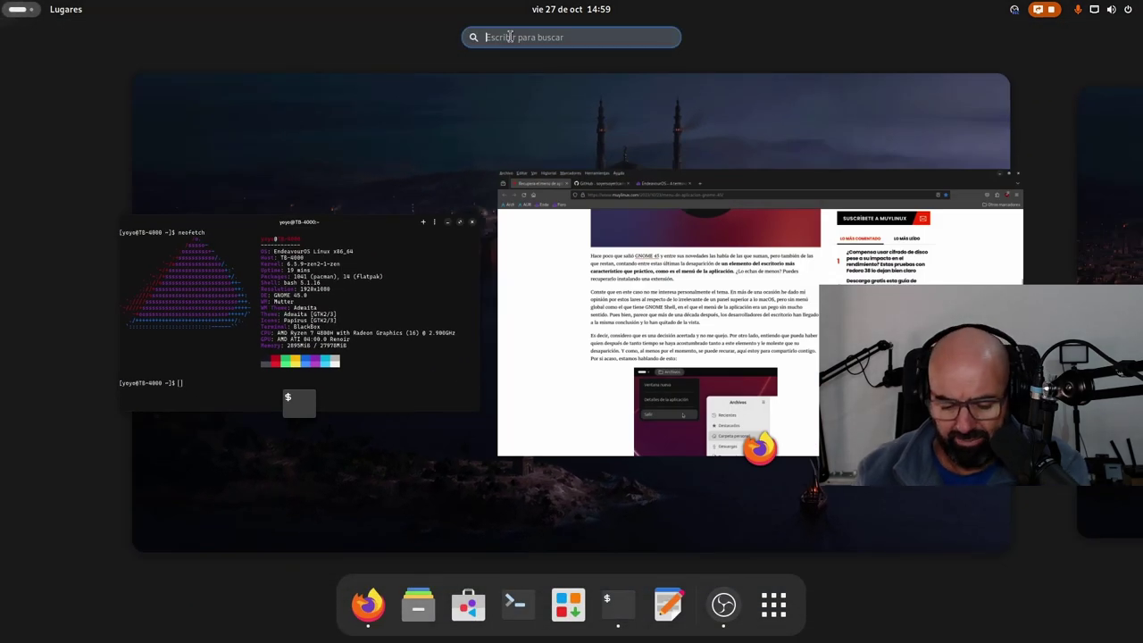
text(a)
key(super)
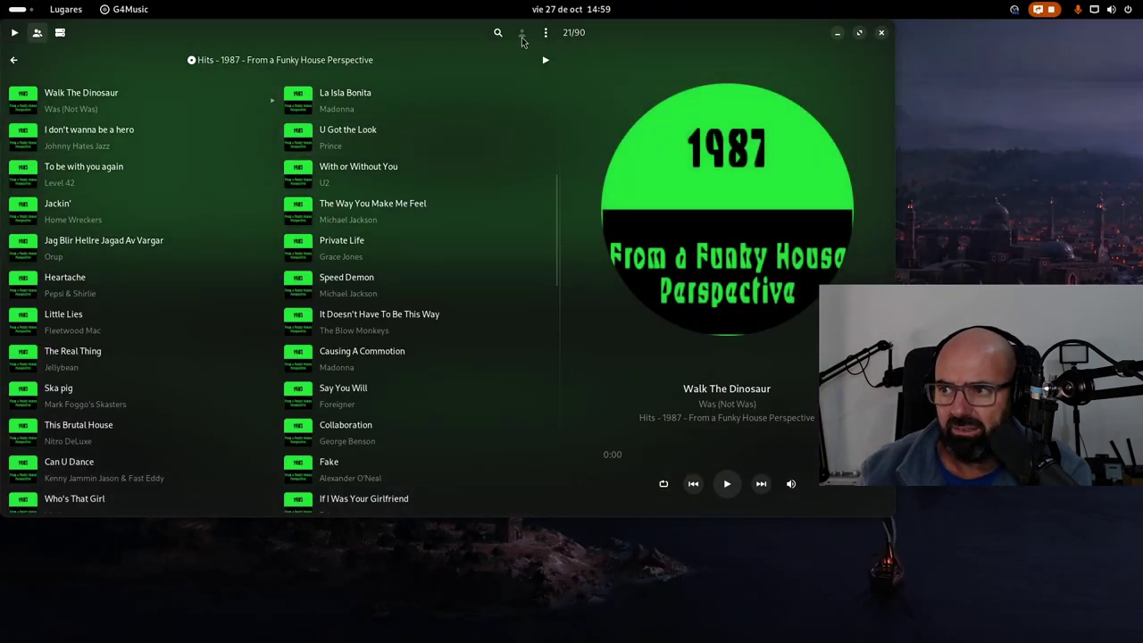
Review the G4Music preferences, close them, and briefly play and pause "The Way You Make Me Feel"
click(547, 34)
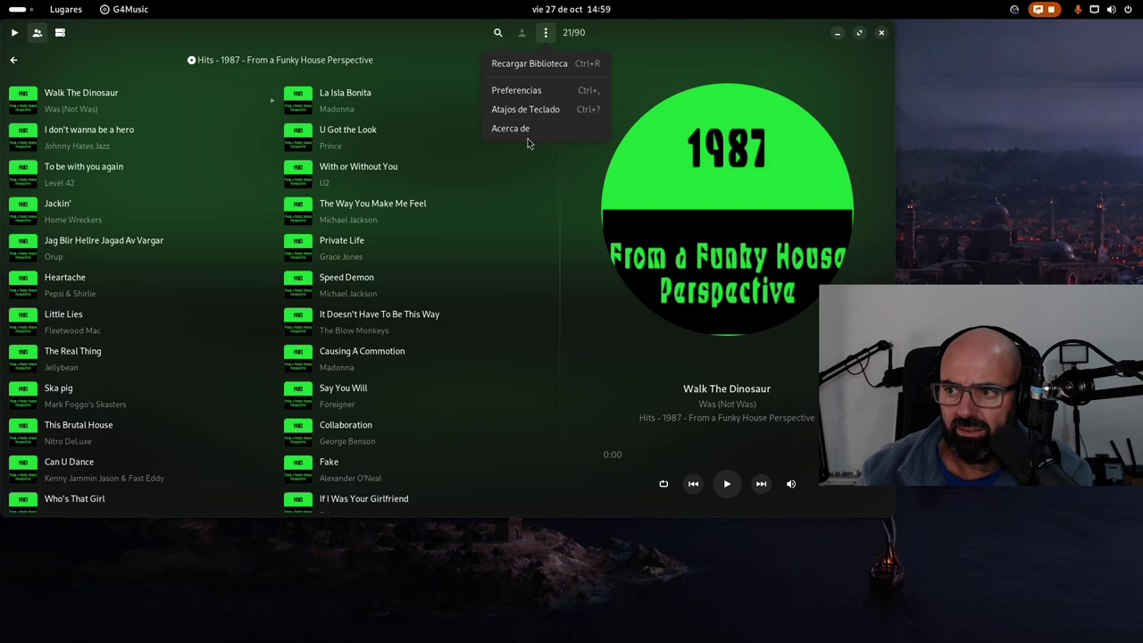
click(528, 93)
scroll(236, 271, down, 5)
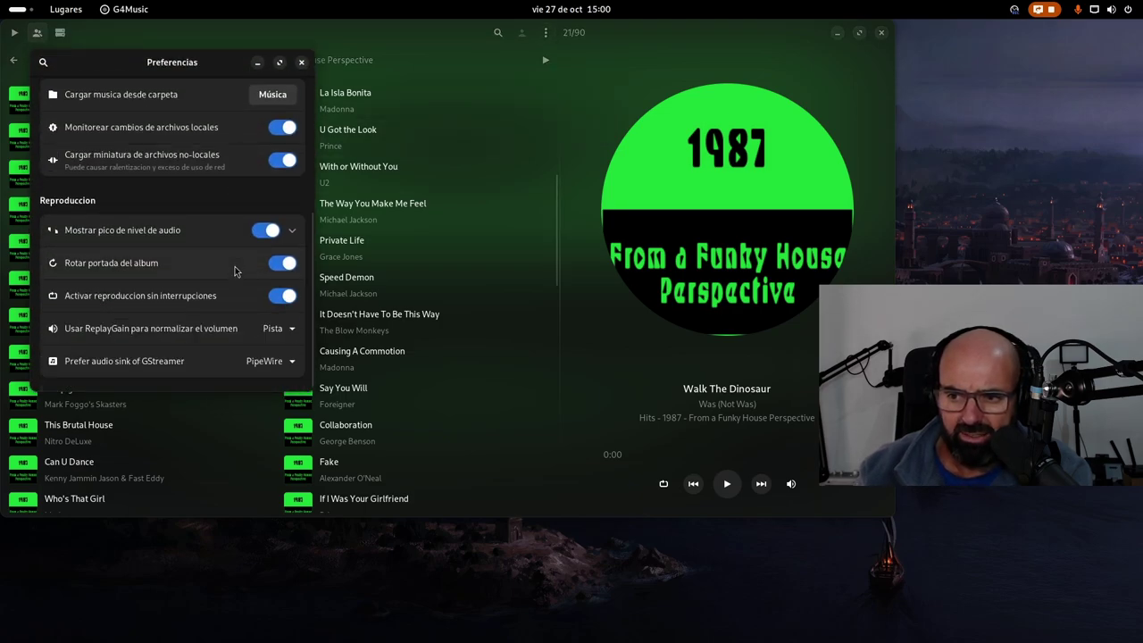
scroll(226, 332, up, 5)
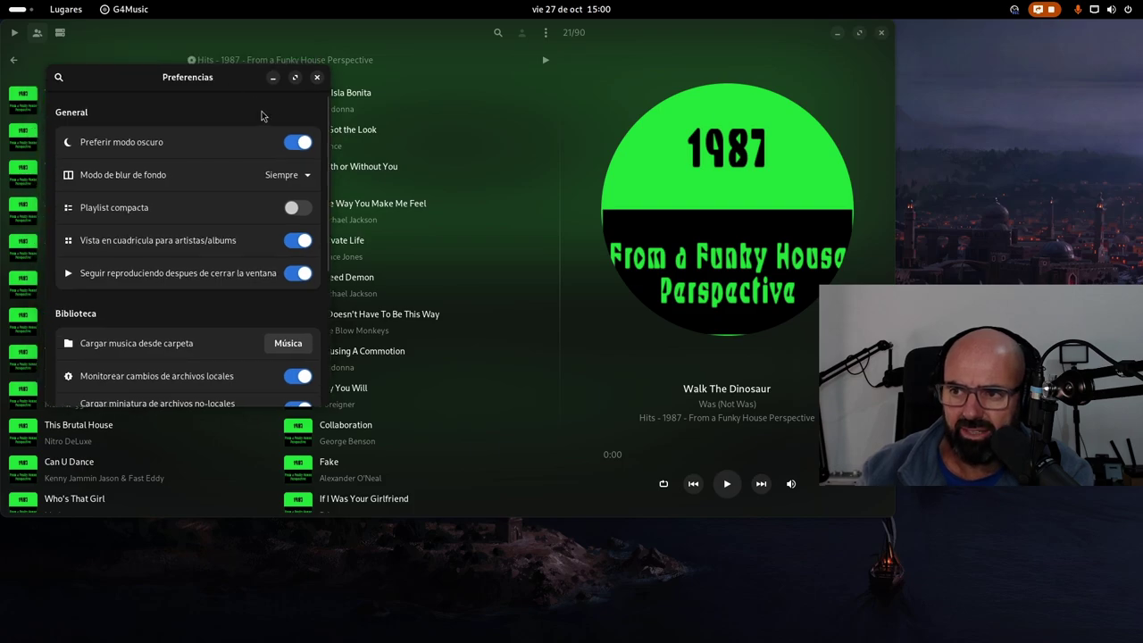
click(302, 61)
click(298, 222)
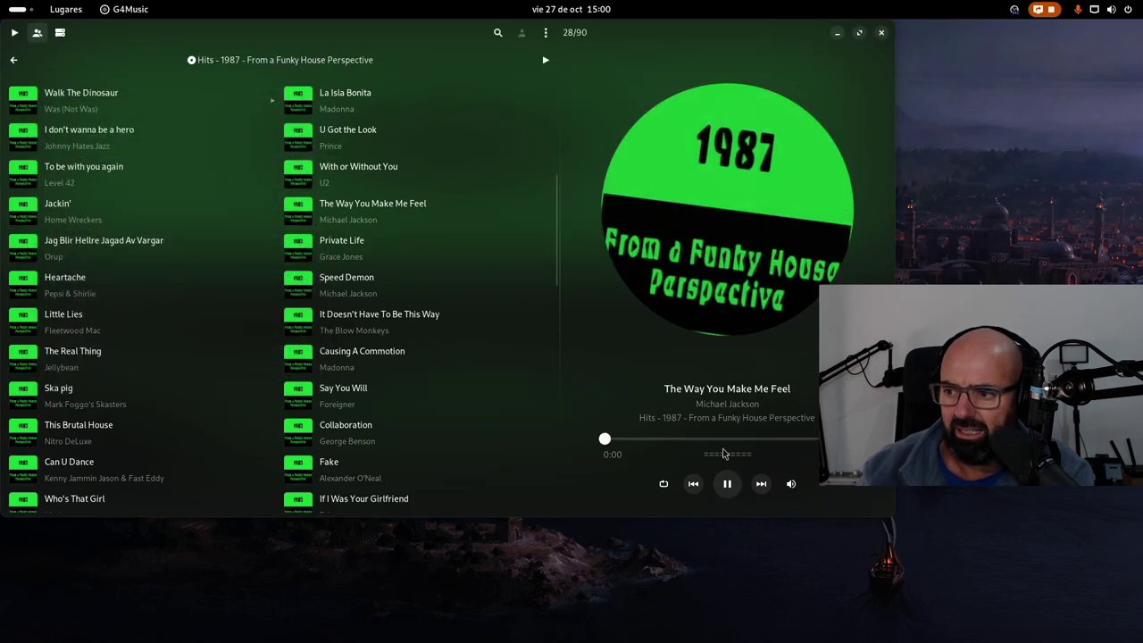
click(727, 485)
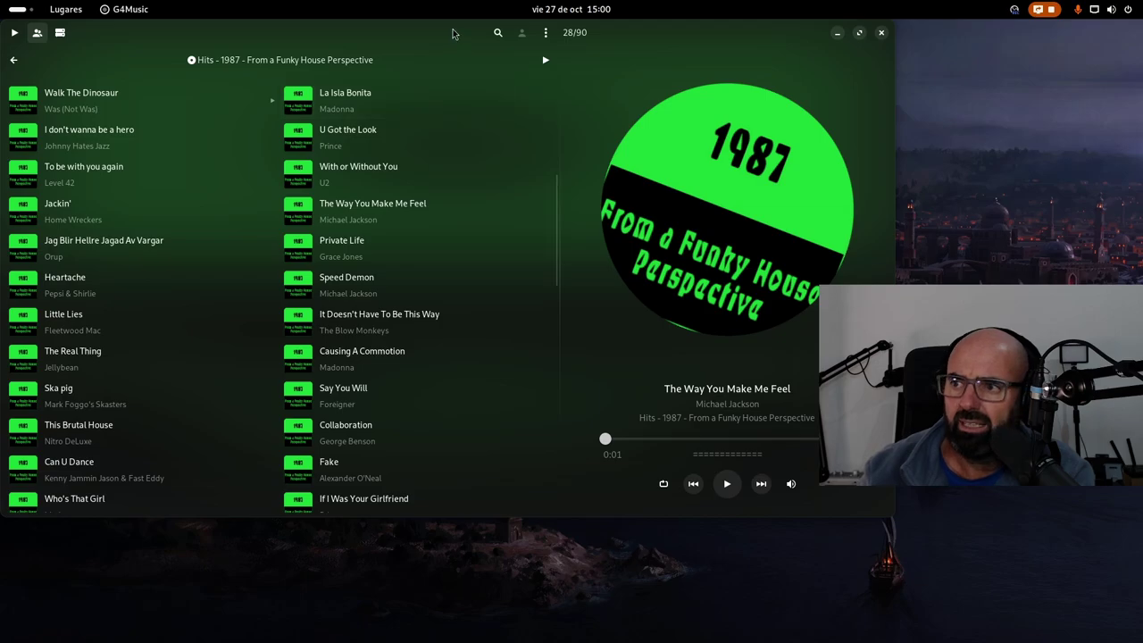
Move the G4Music window down over the desktop, minimize and restore it, and close it
drag(521, 47, 699, 196)
click(1014, 182)
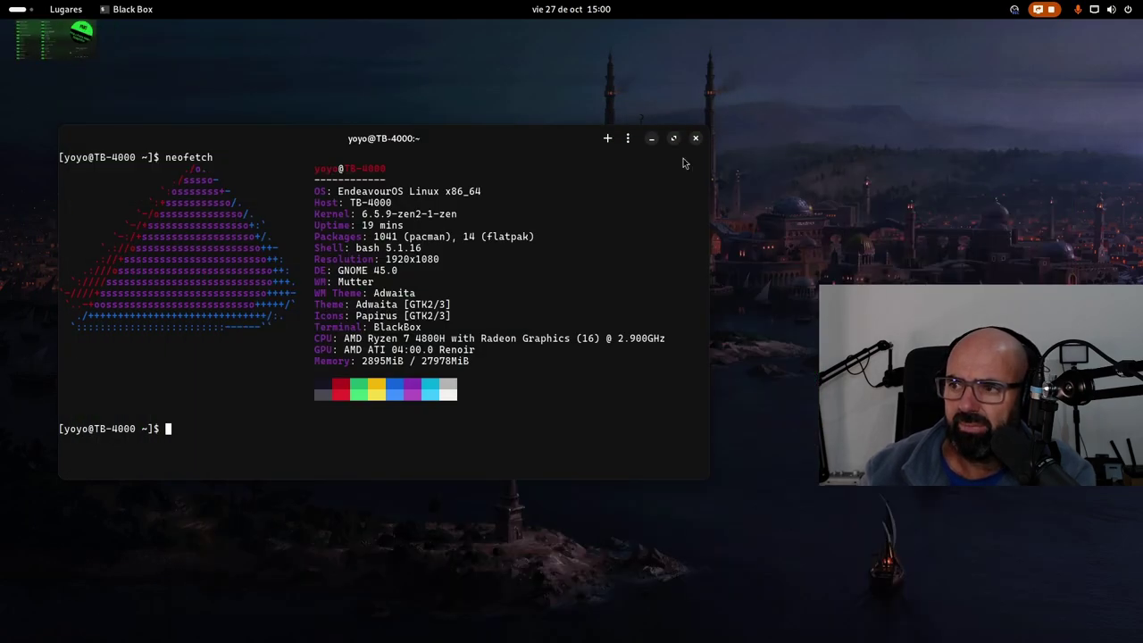
key(super)
click(576, 438)
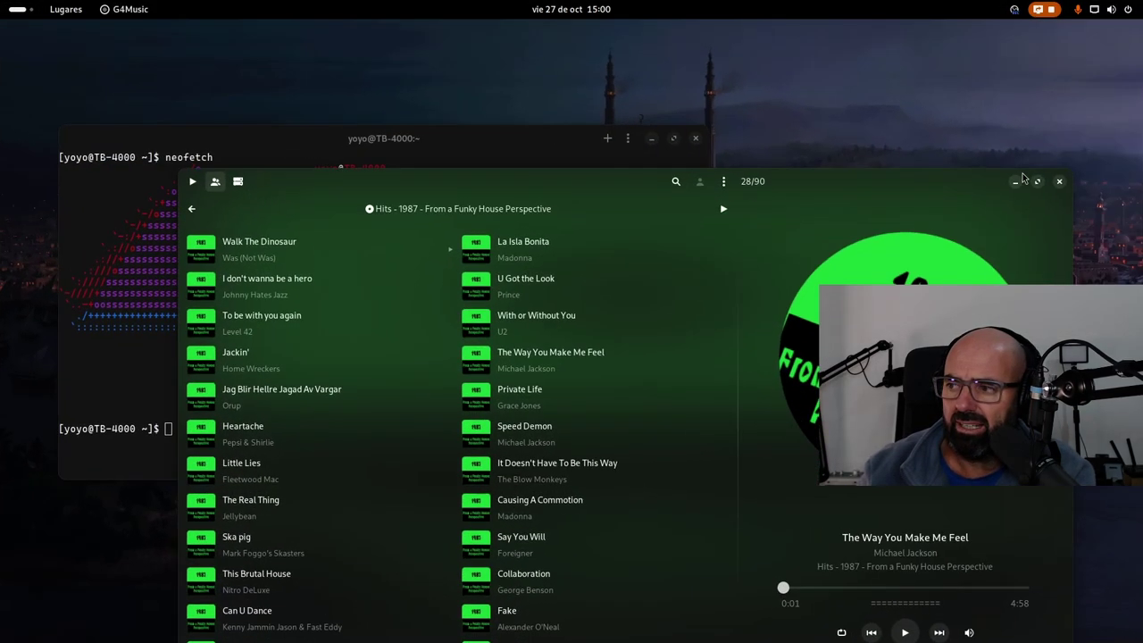
click(1059, 182)
Look at the quick settings and calendar again, and view the Black Box application menu without choosing an entry
click(1108, 10)
click(550, 9)
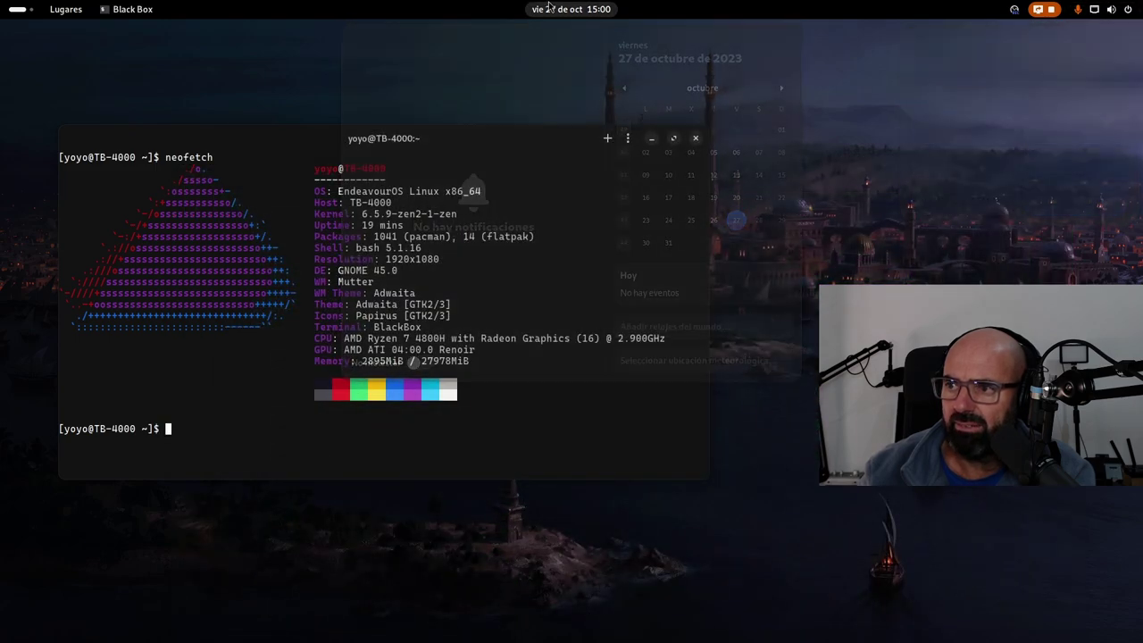
click(147, 130)
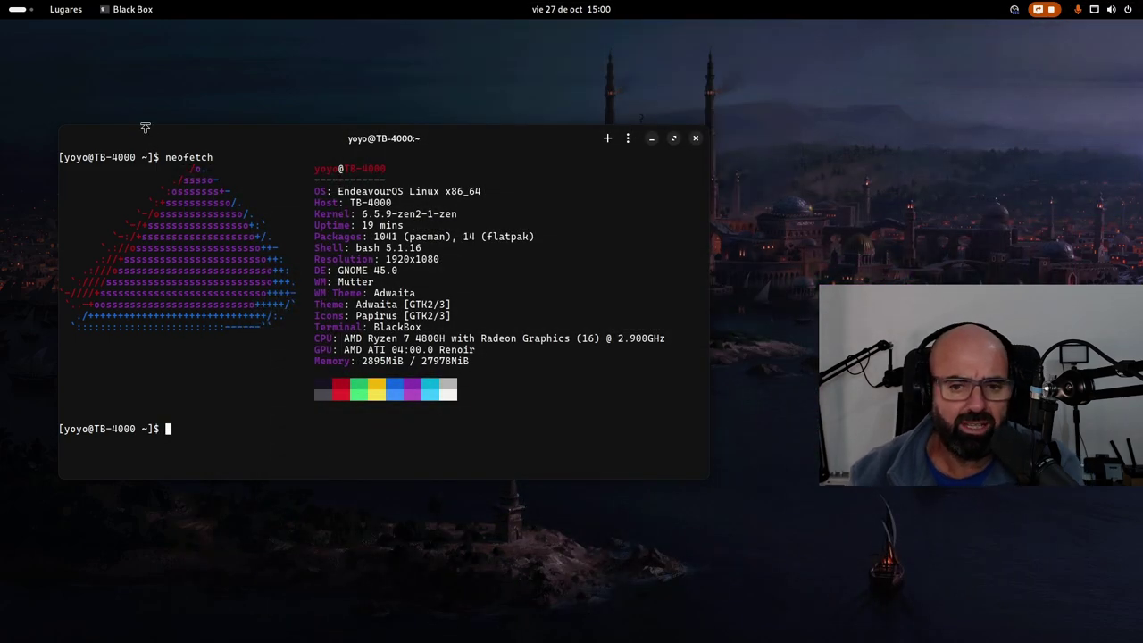
click(124, 11)
click(124, 14)
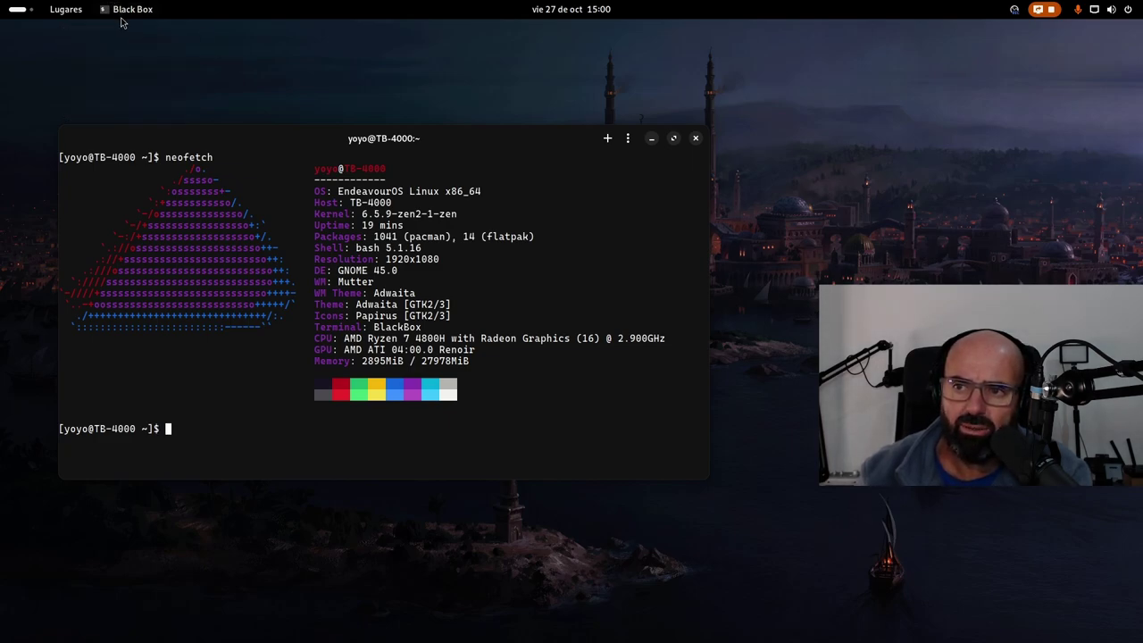
click(123, 16)
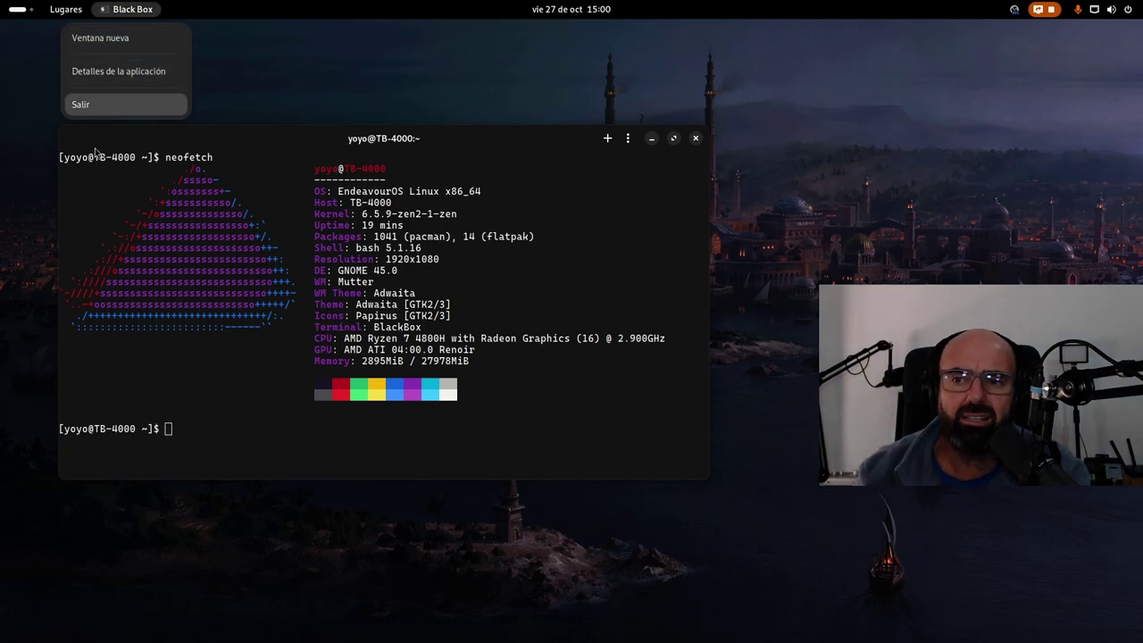
click(272, 131)
Search the activities overview for "g", open G4Music, and move its window around the desktop
mouse_move(2, 5)
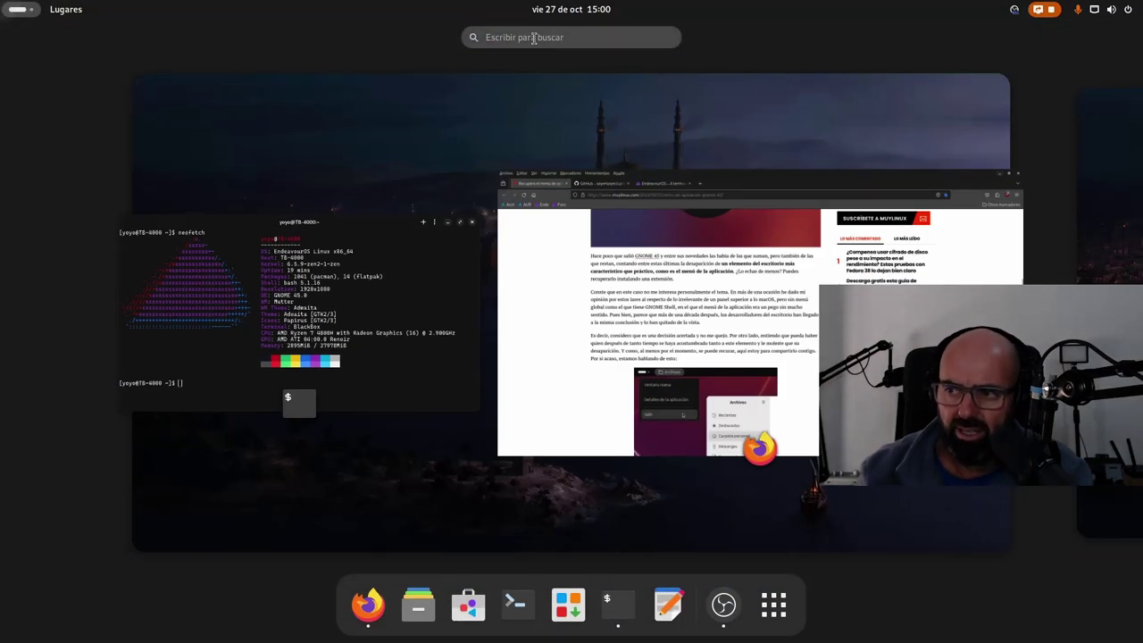
text(g)
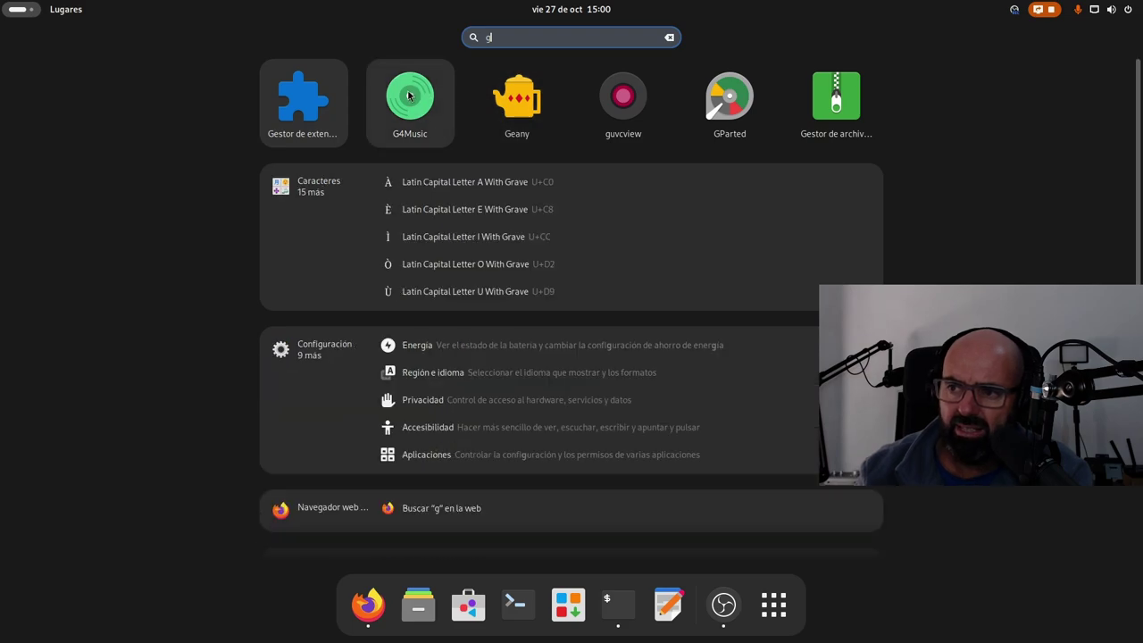
key(Escape)
key(Escape)
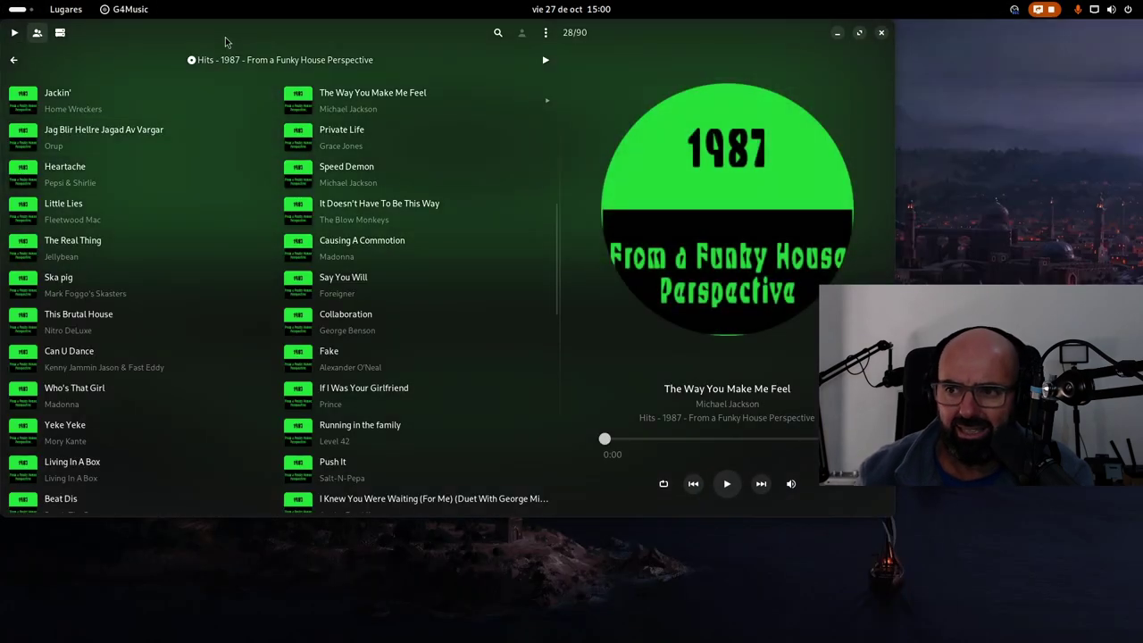
drag(224, 38, 531, 155)
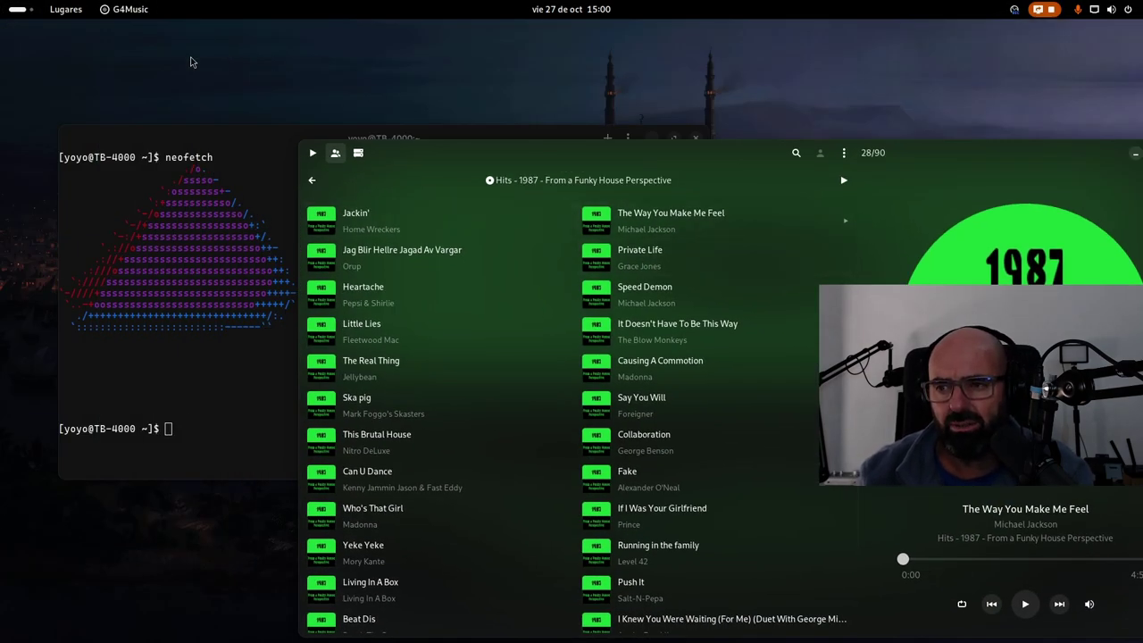
drag(453, 160, 294, 95)
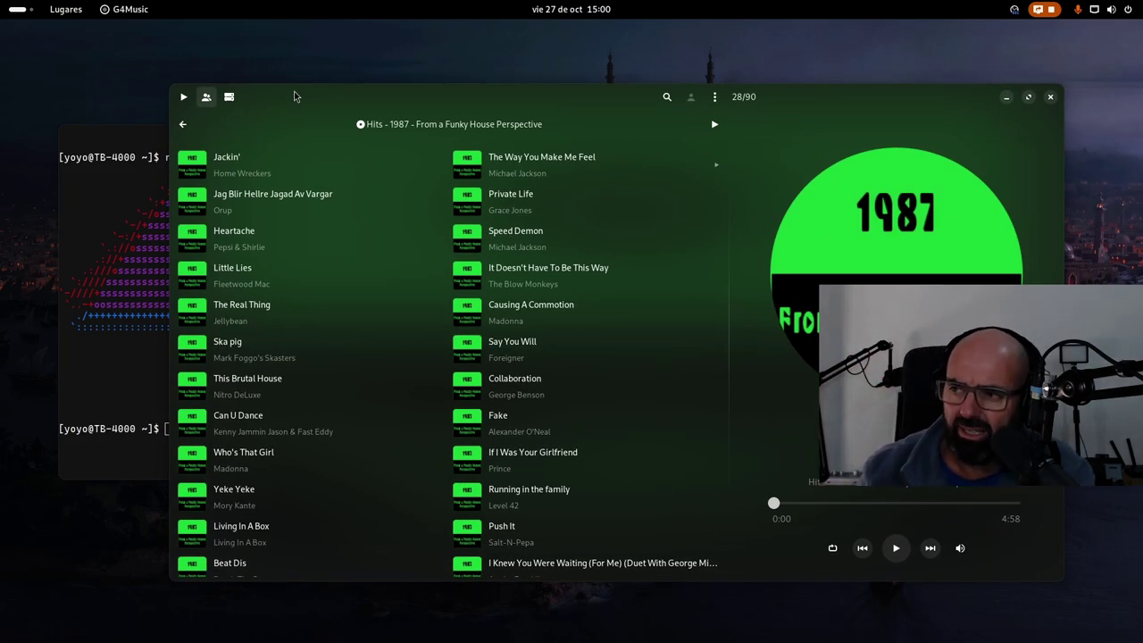
drag(283, 98, 239, 73)
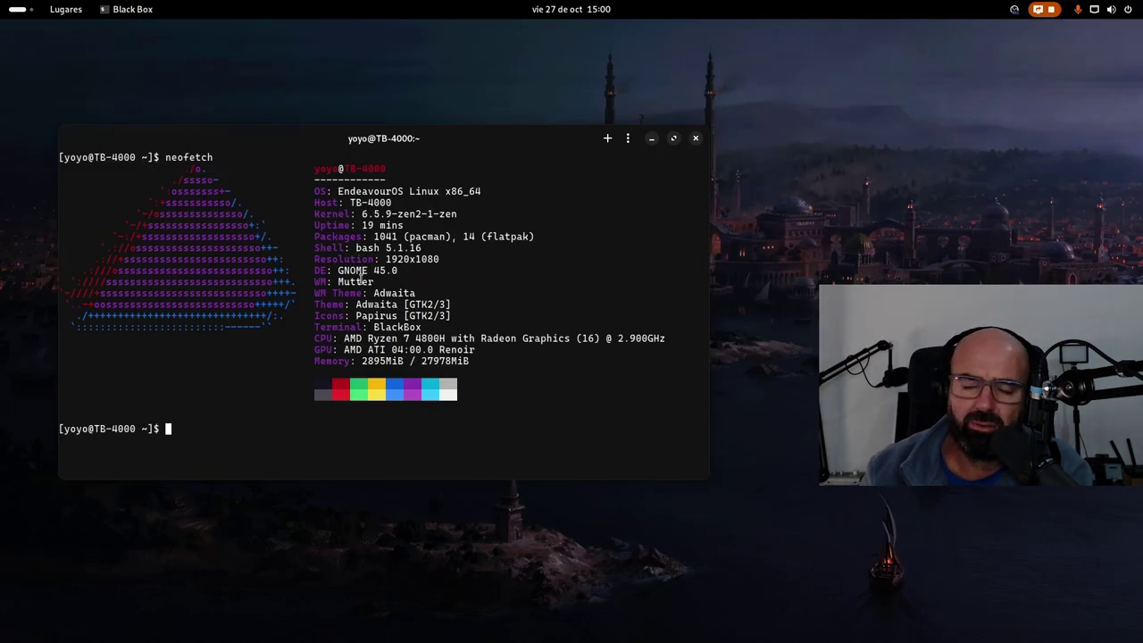
Search the activities overview for "ex" and open Gestor de extensiones
key(super)
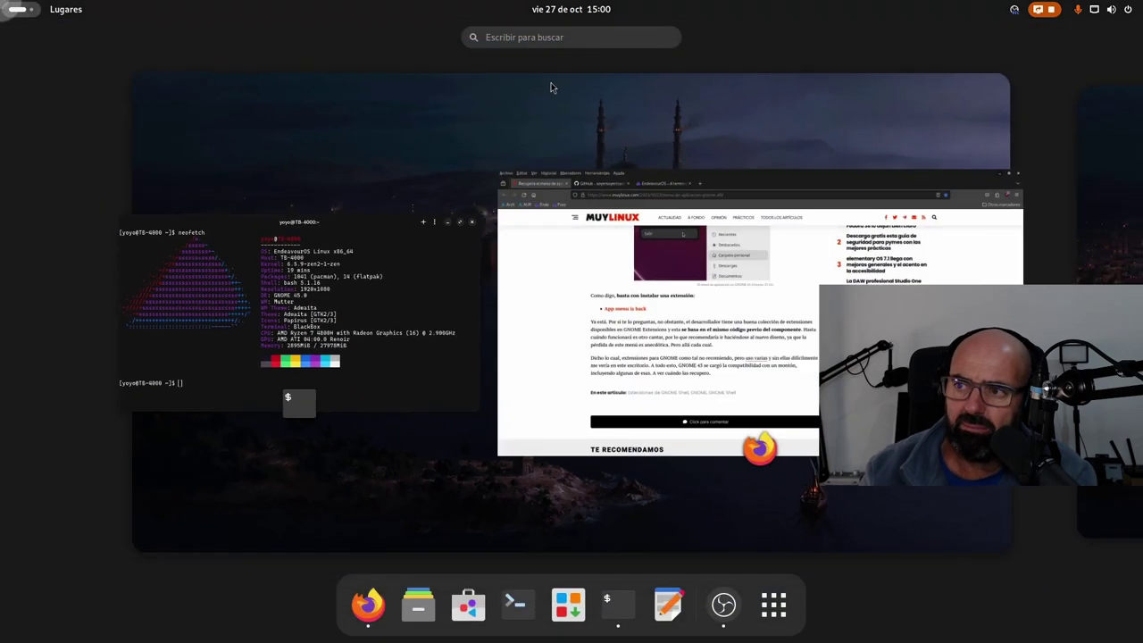
click(536, 36)
text(ex)
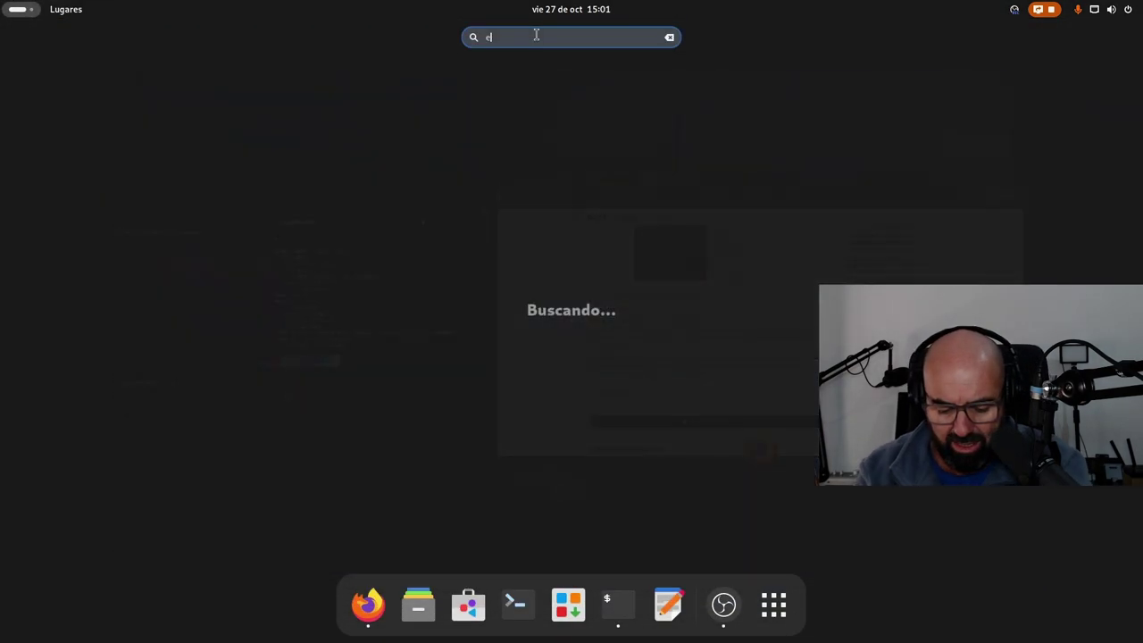
click(286, 106)
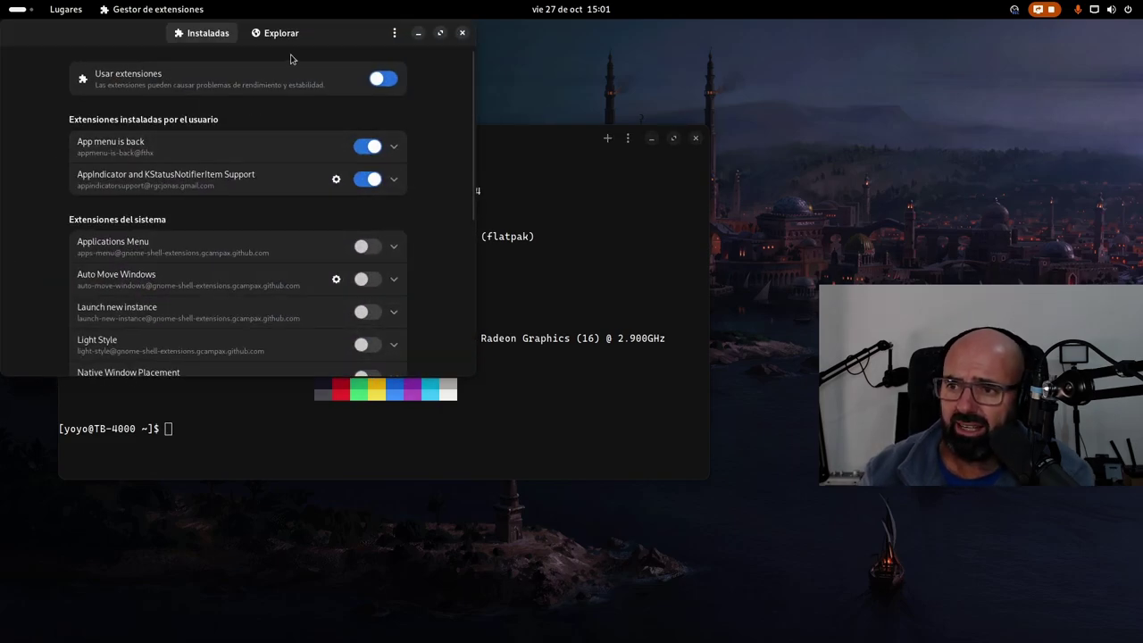
Show the extensions available online, enlarge the window, and sort the list by Nombre
click(280, 33)
drag(474, 374, 638, 569)
click(480, 148)
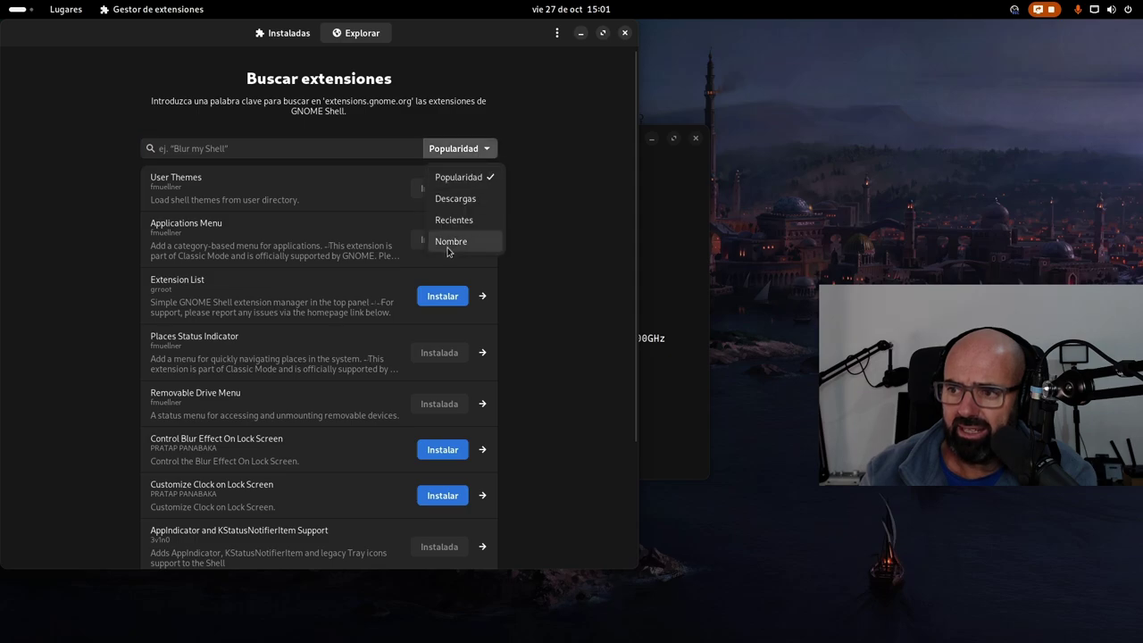
click(482, 238)
click(236, 149)
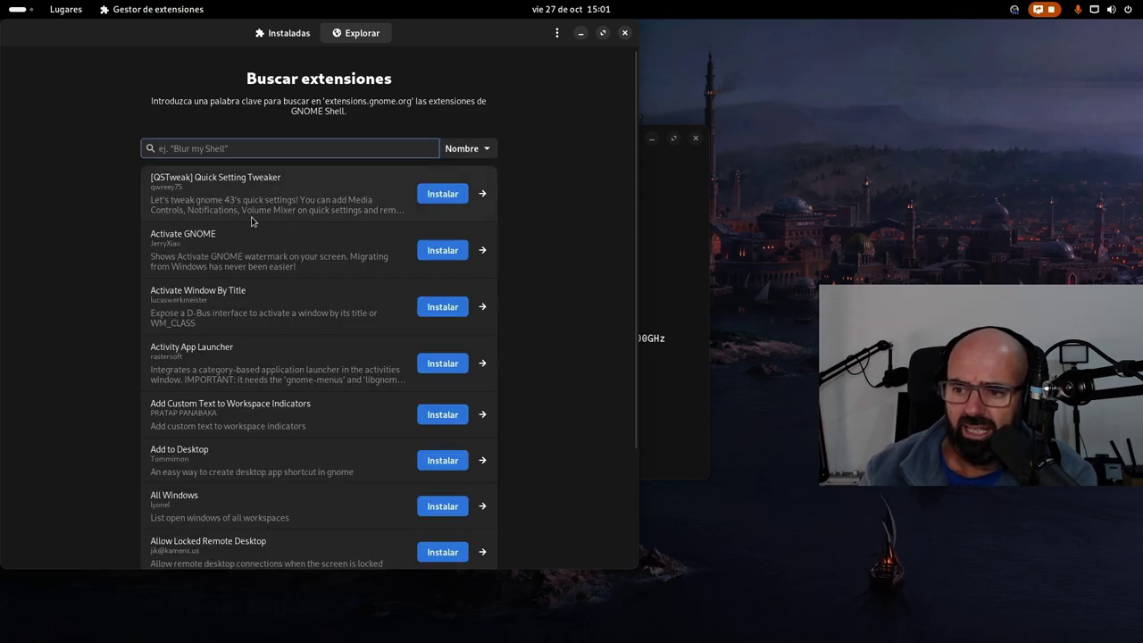
Switch to the MuyLinux article in Firefox to check the application menu extension's name, and minimize the browser
key(super)
click(592, 485)
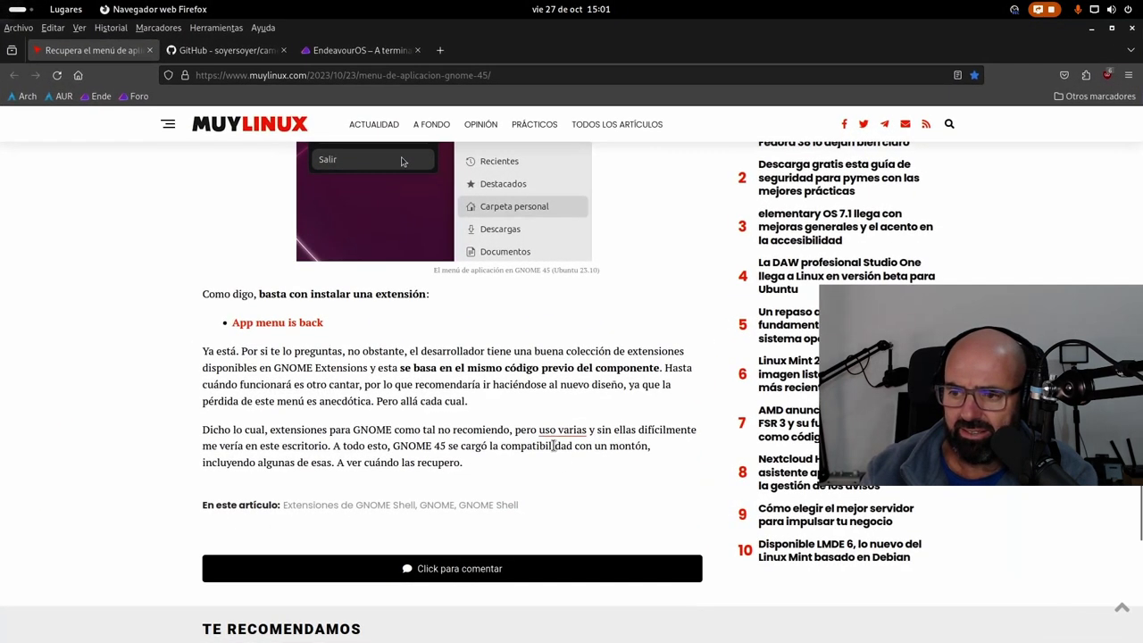
click(1091, 29)
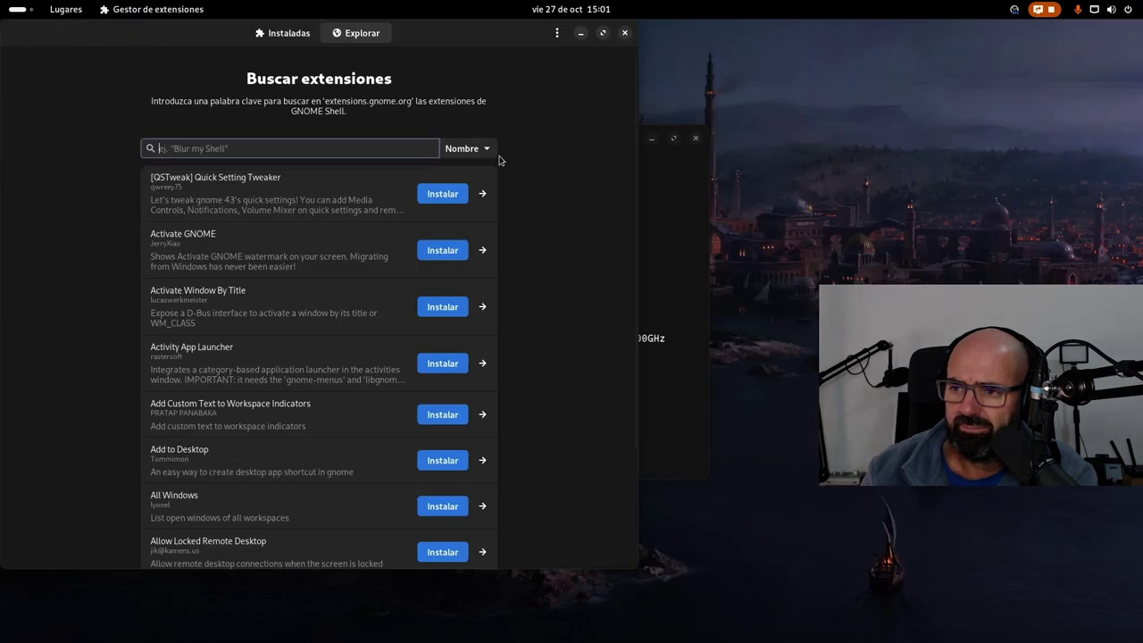
Search the available extensions for "app menu is back" and look through the results for it
click(332, 149)
text(app)
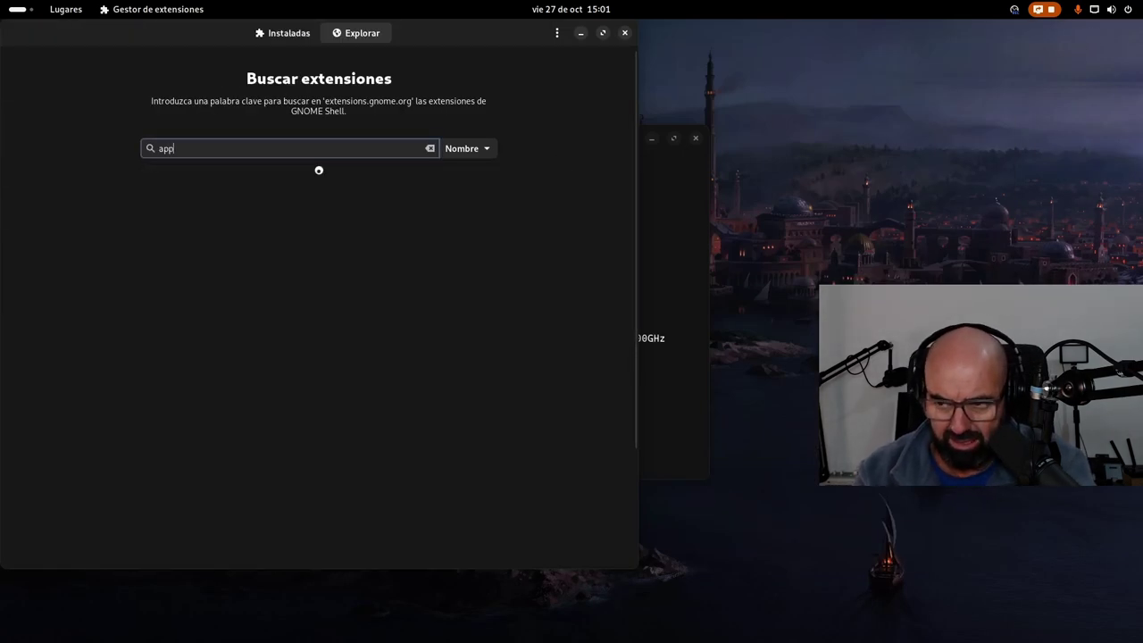
text( menu is back)
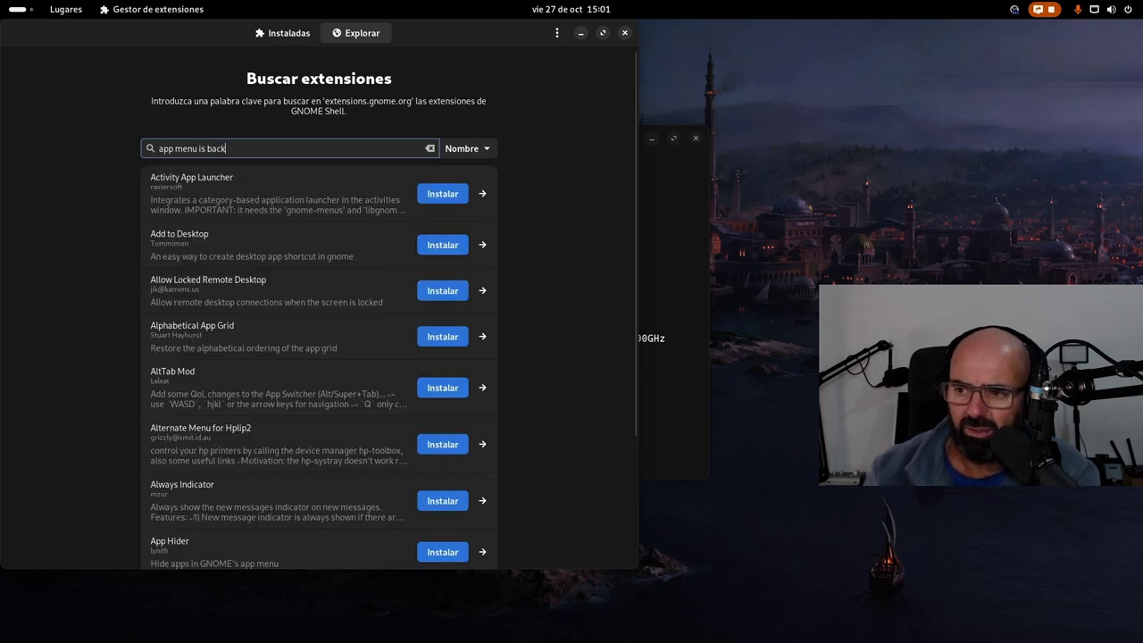
scroll(293, 356, down, 5)
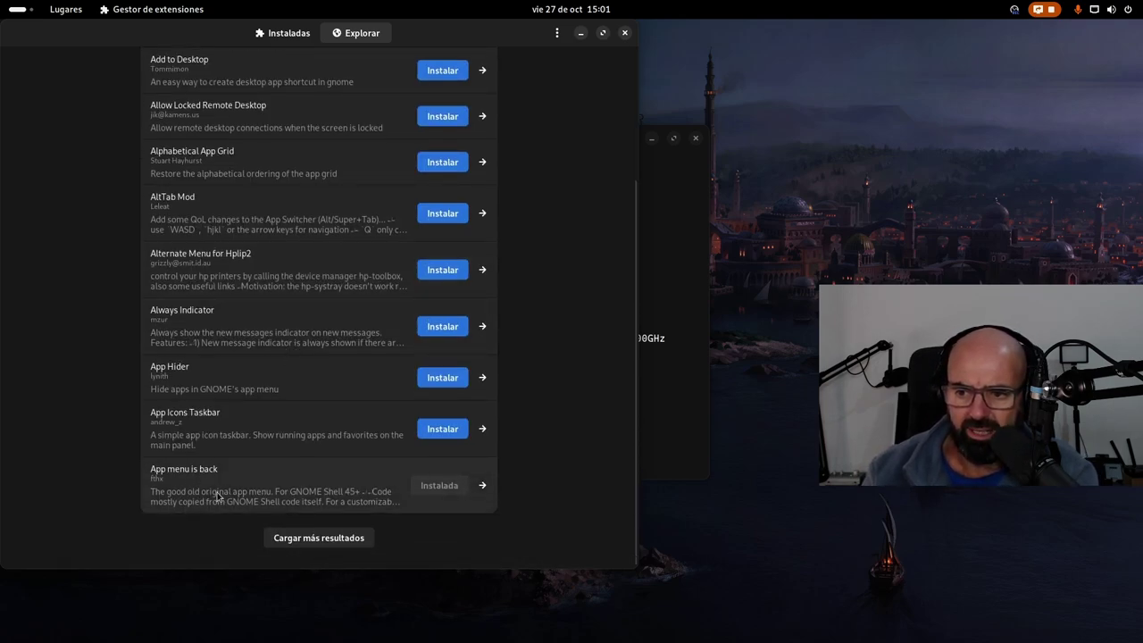
scroll(431, 480, up, 5)
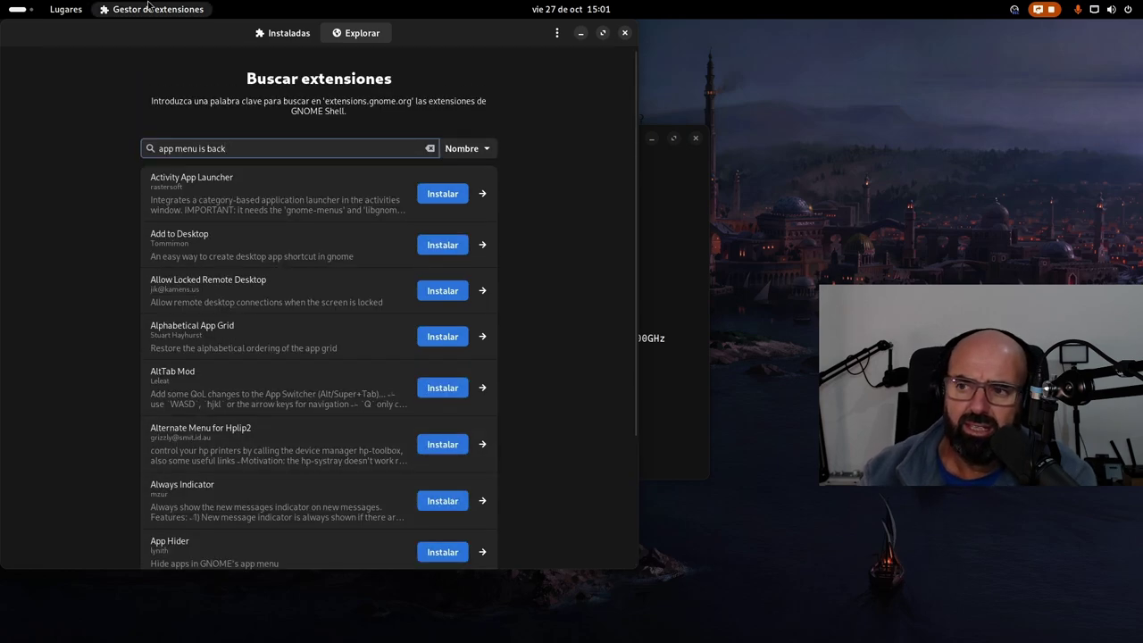
Look through the installed extensions and the Lugares menu, and close the extension manager
click(283, 33)
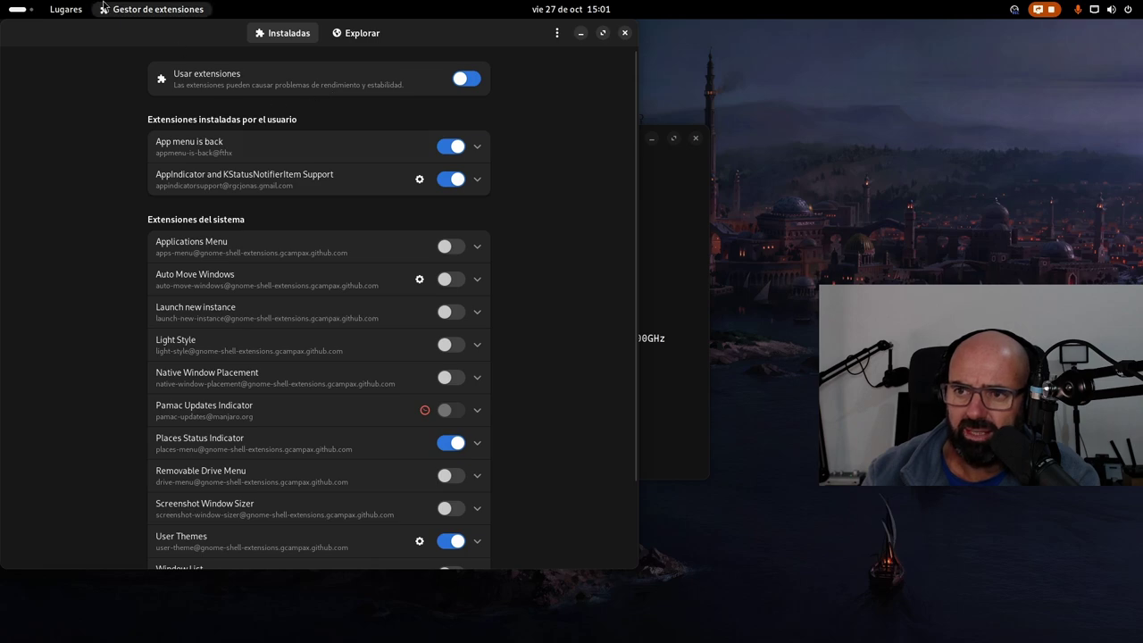
click(66, 9)
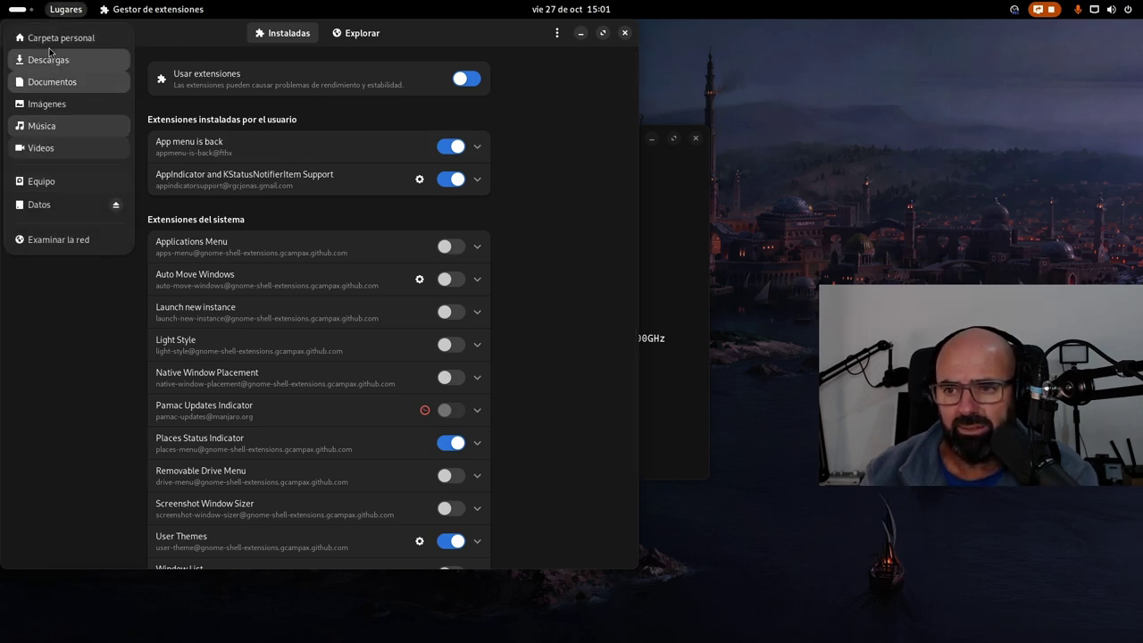
click(423, 41)
drag(432, 47, 511, 90)
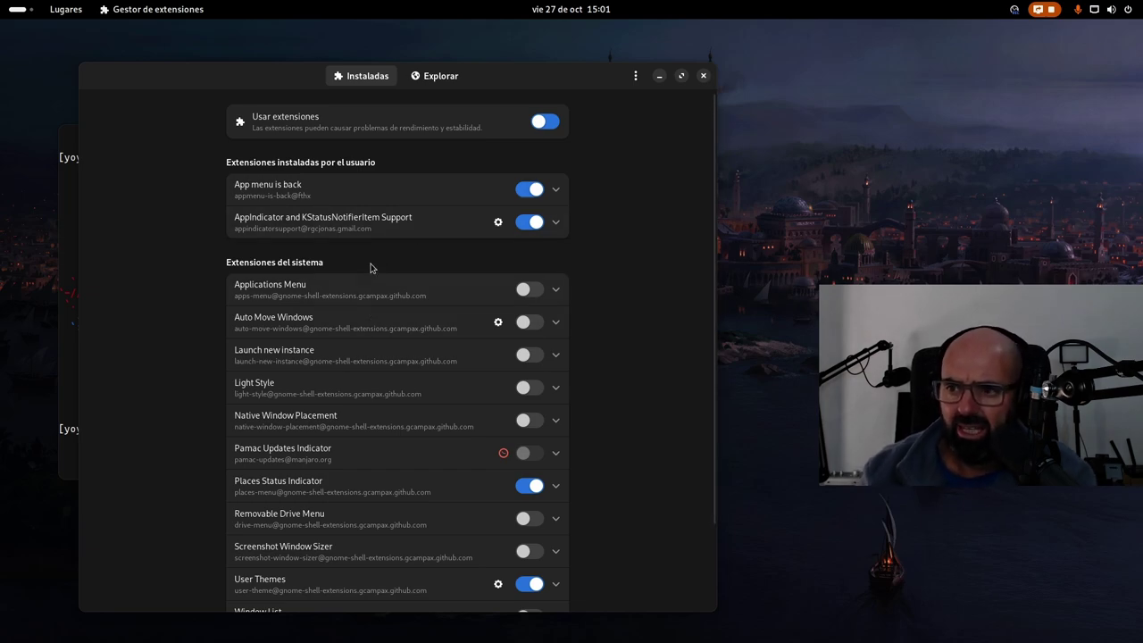
scroll(367, 317, down, 1)
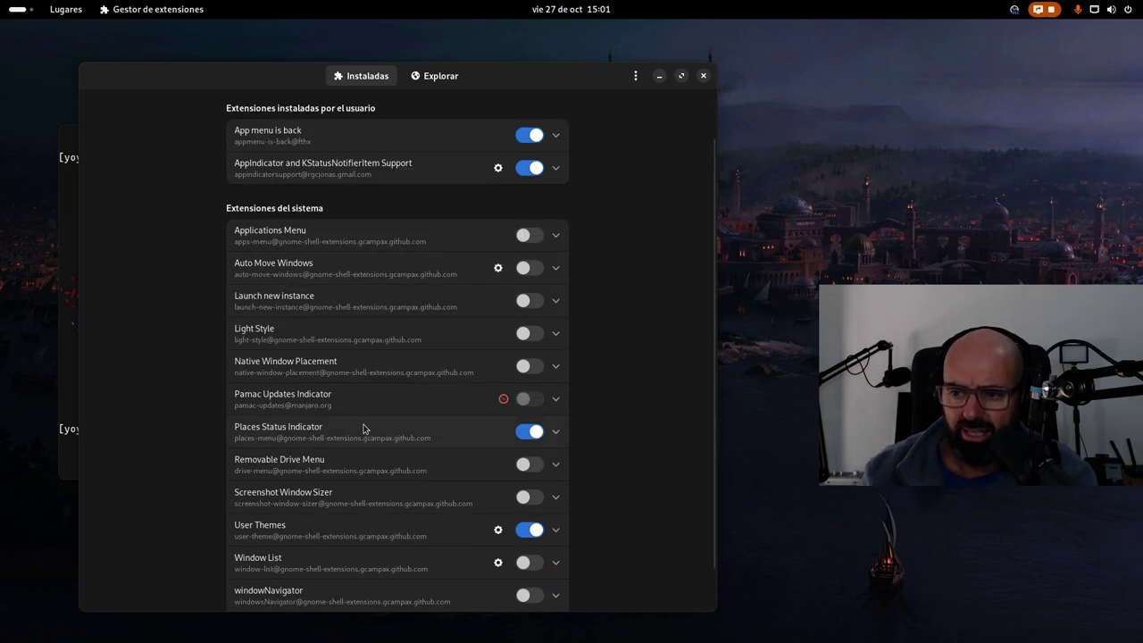
scroll(361, 424, down, 1)
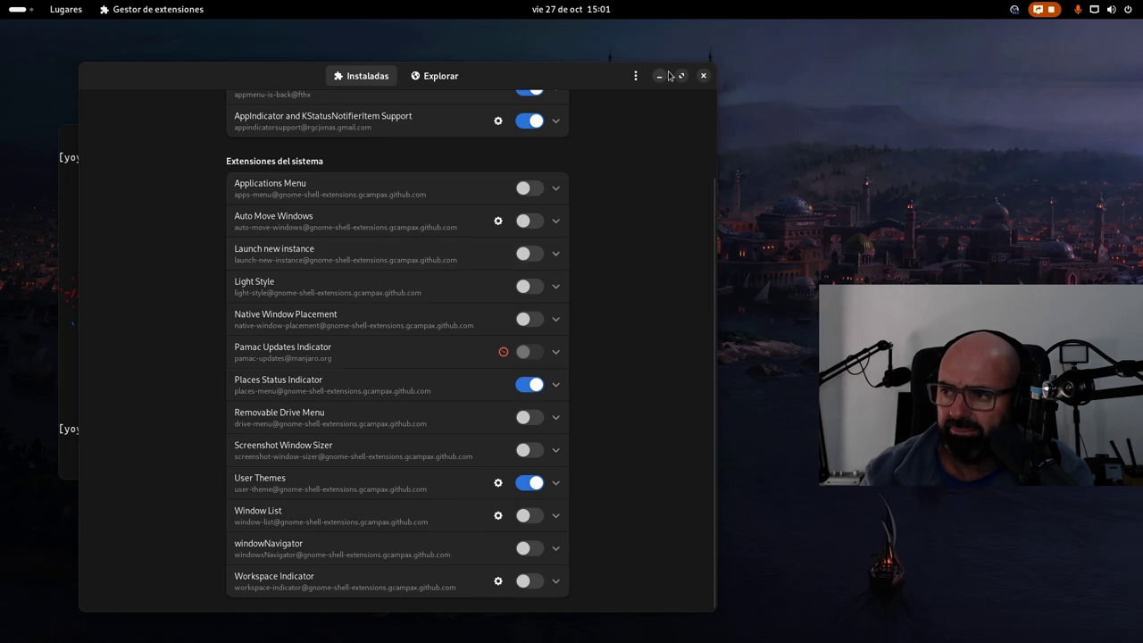
click(704, 76)
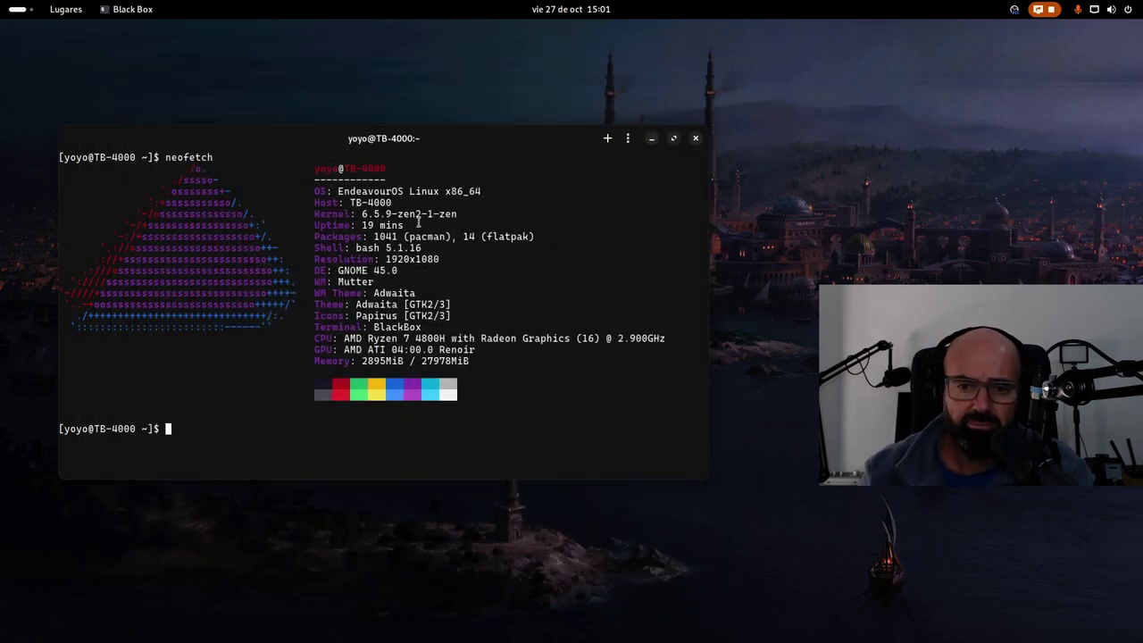
Switch to the cameractrls GitHub page in Firefox and examine its README, including the Arch command "pacman -S cameractrls"
key(super)
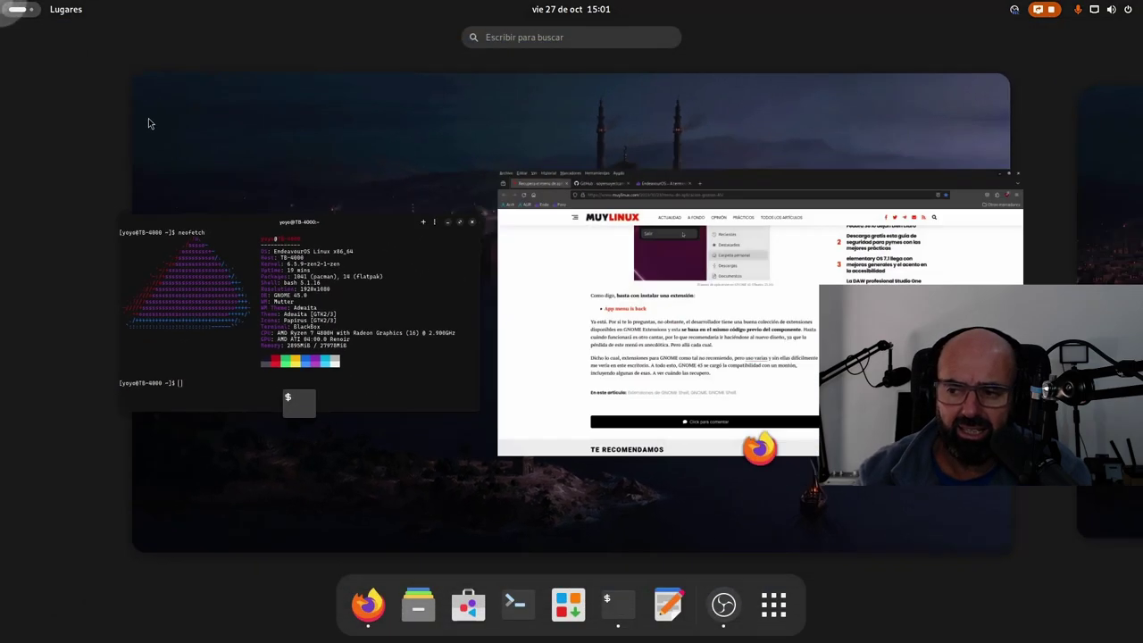
click(523, 263)
click(215, 57)
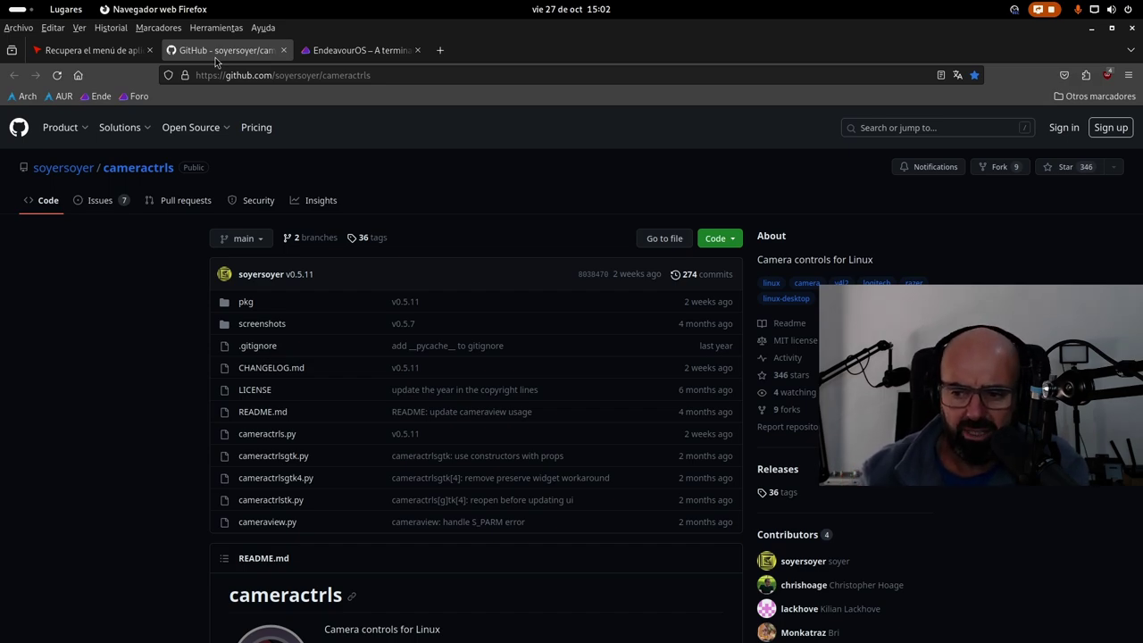
scroll(238, 242, down, 5)
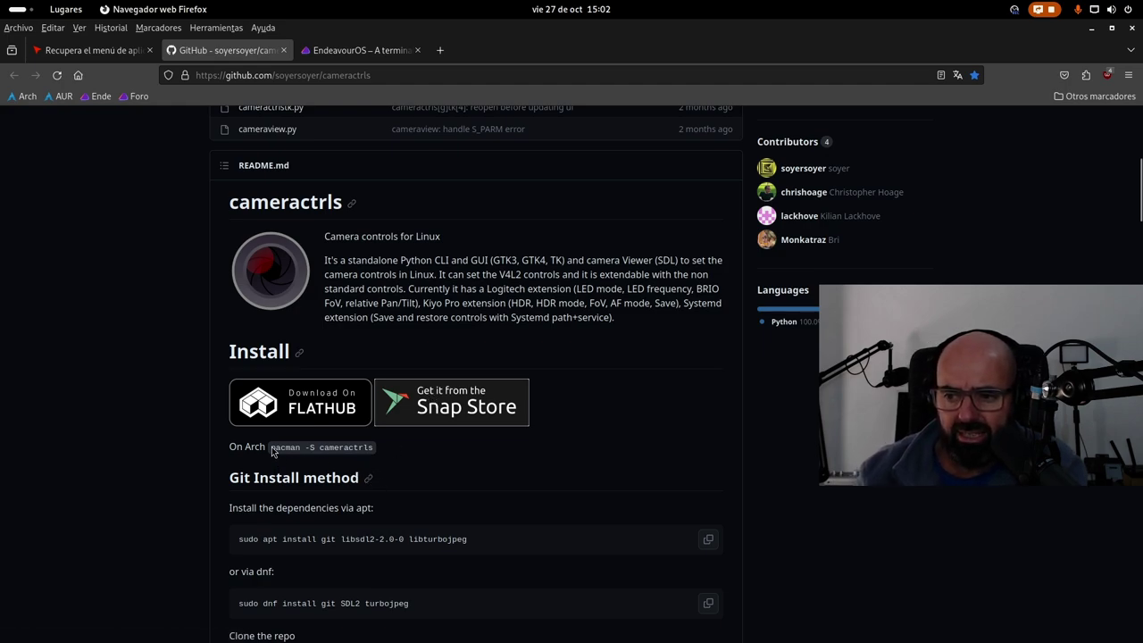
drag(272, 451, 352, 463)
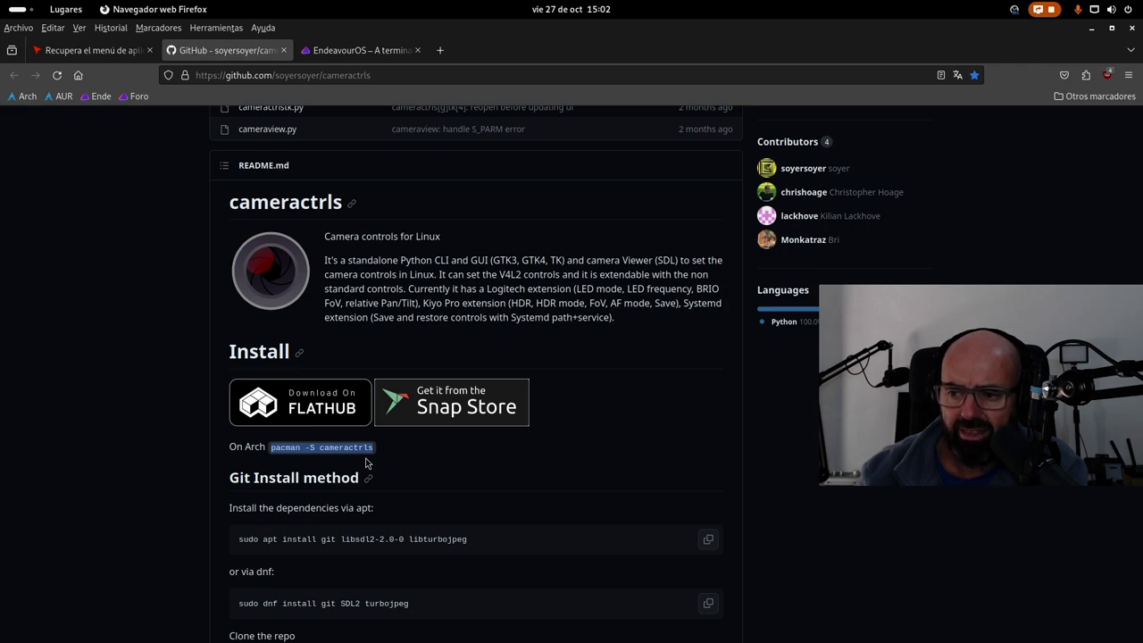
click(129, 352)
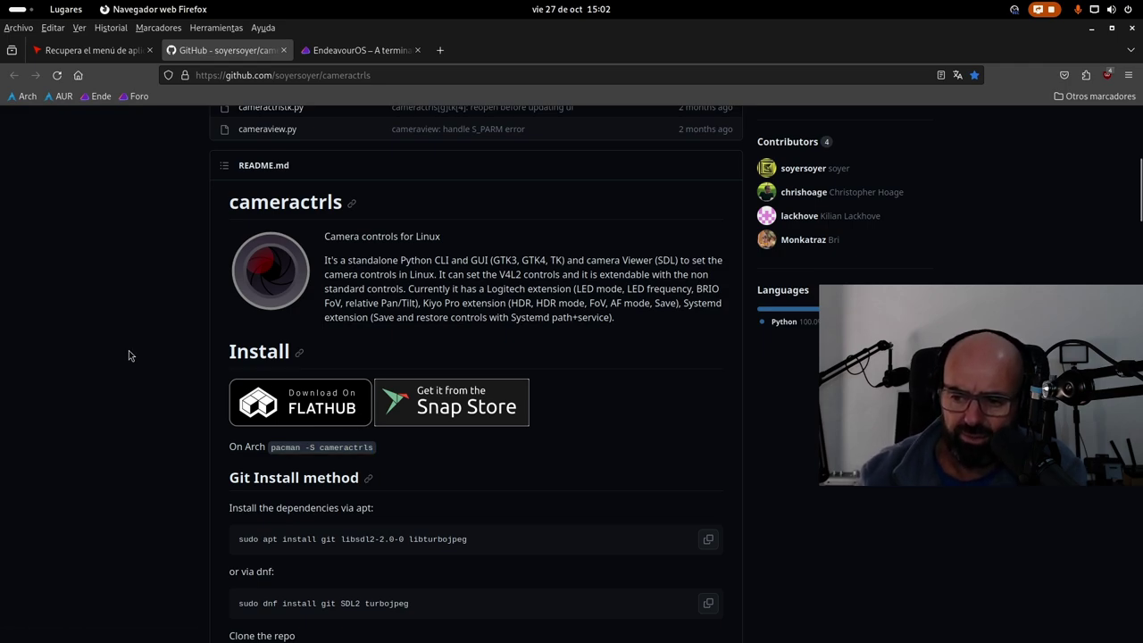
scroll(312, 392, down, 4)
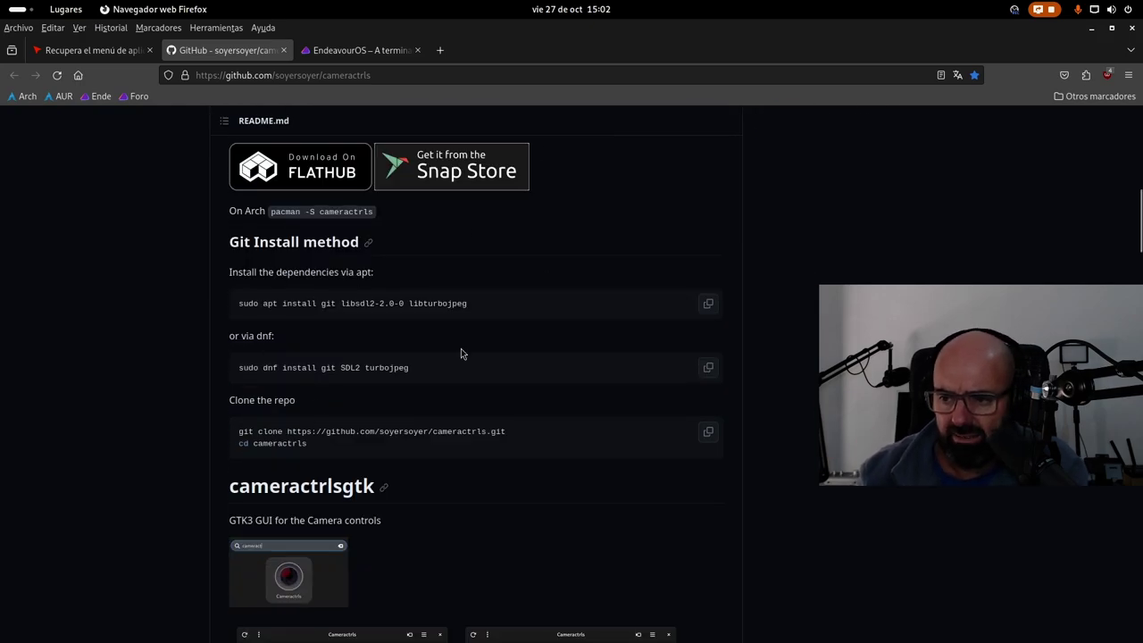
scroll(370, 437, down, 4)
scroll(370, 437, up, 15)
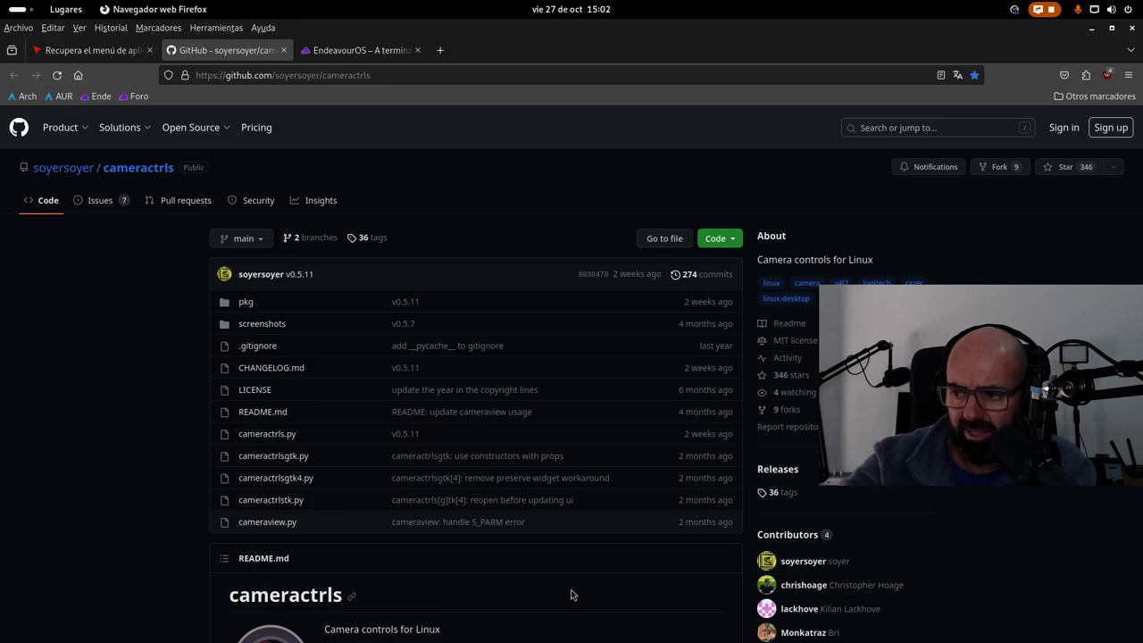
Minimize Firefox, bring it back to show the cameractrls README's install section again, and return to the terminal
click(1093, 30)
key(super)
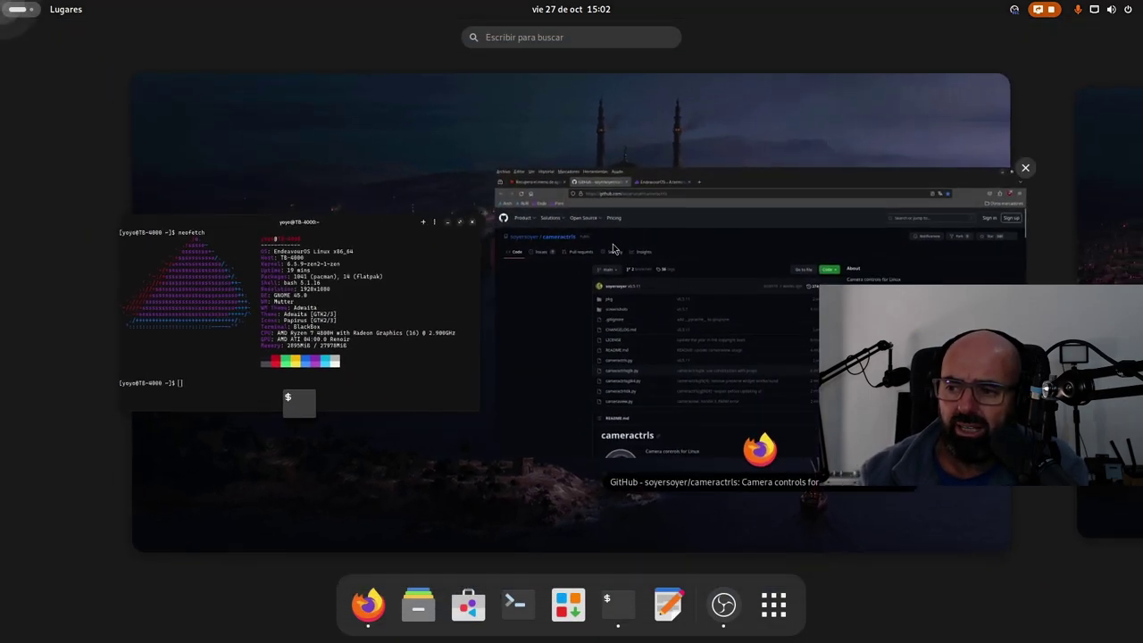
click(613, 249)
scroll(250, 382, down, 4)
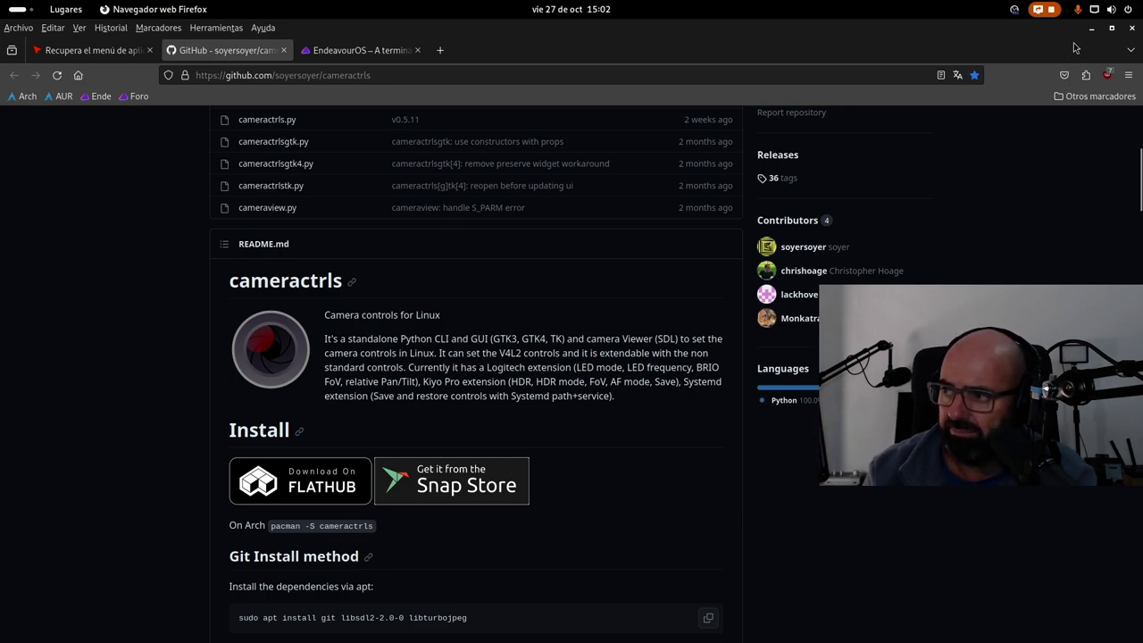
key(super+Page_Down)
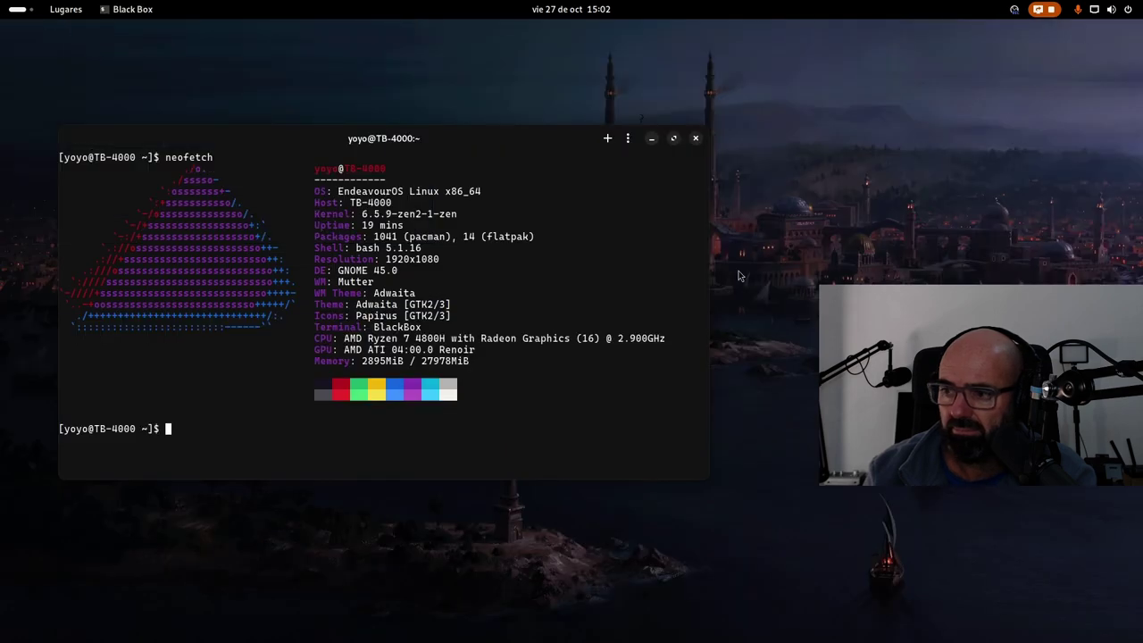
Search the activities overview for "v4", open Qt V4L2 test Utility, and move its window toward the middle of the desktop
click(17, 9)
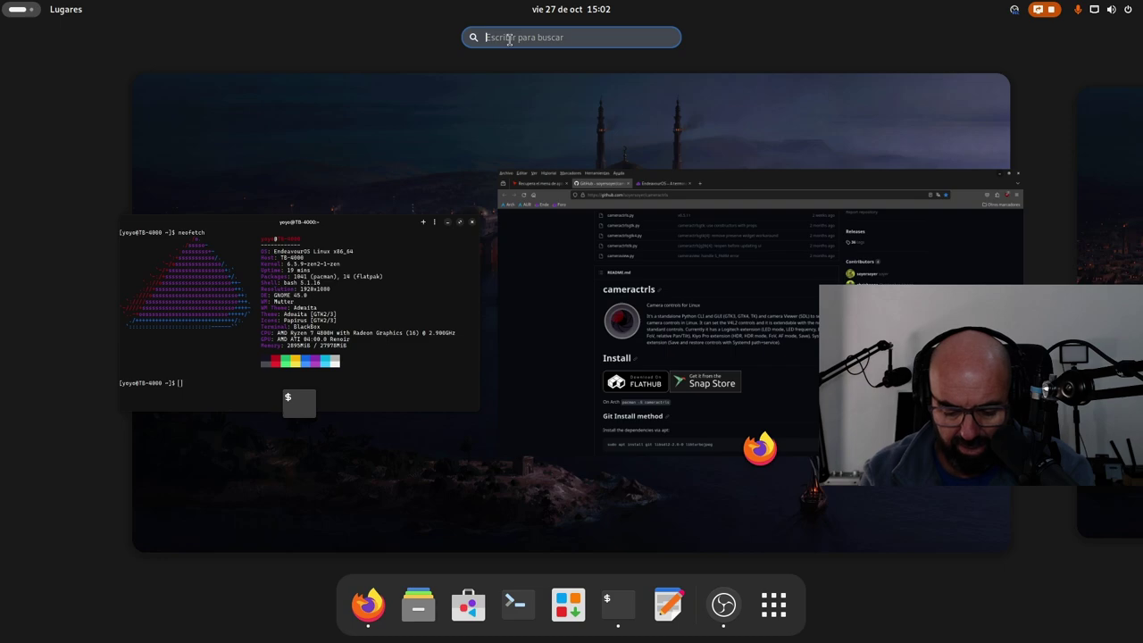
text(4v)
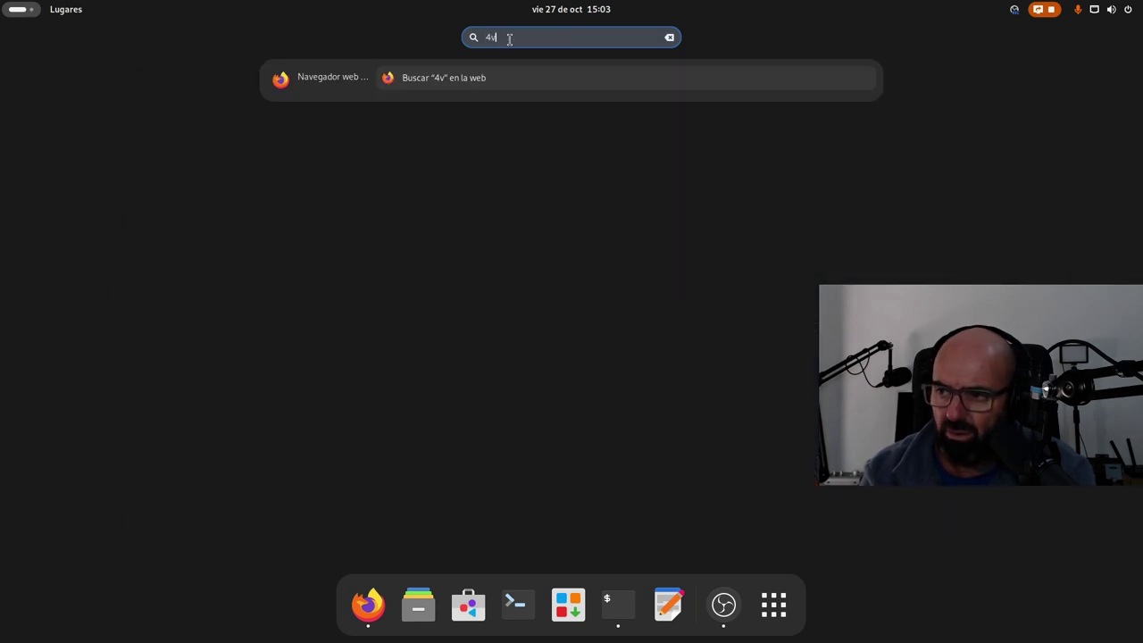
key(BackSpace)
key(BackSpace)
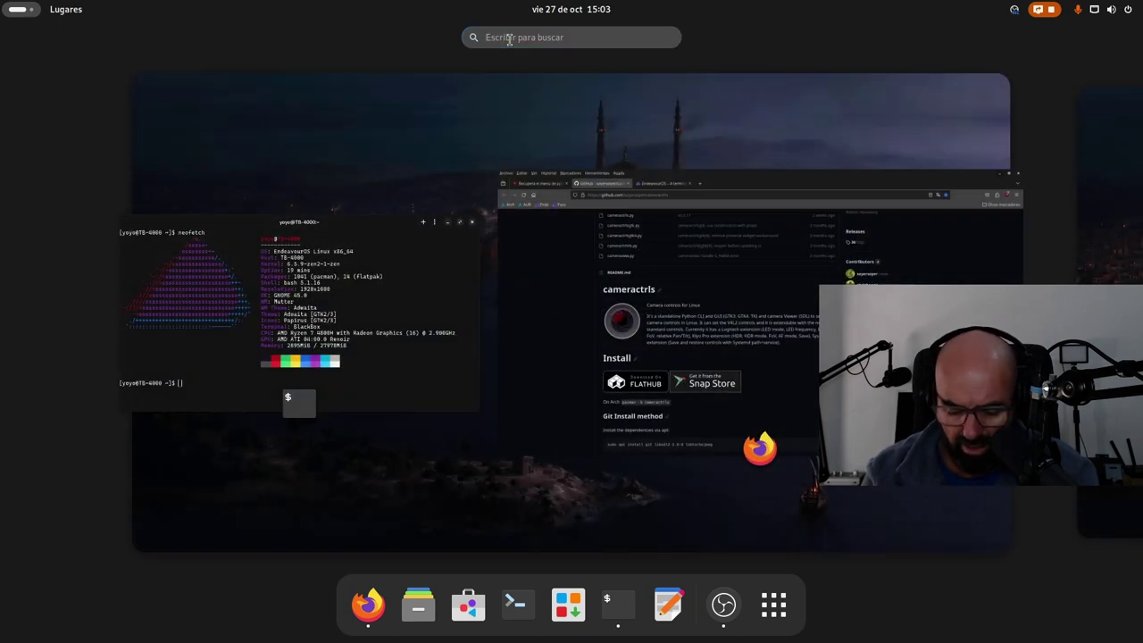
text(v4)
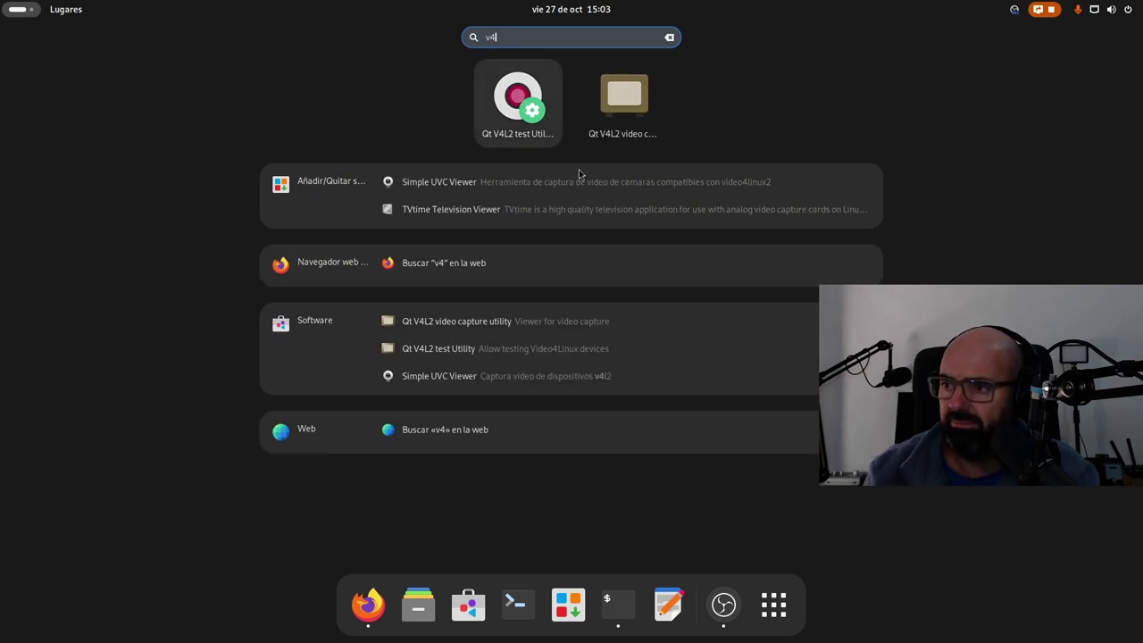
click(523, 106)
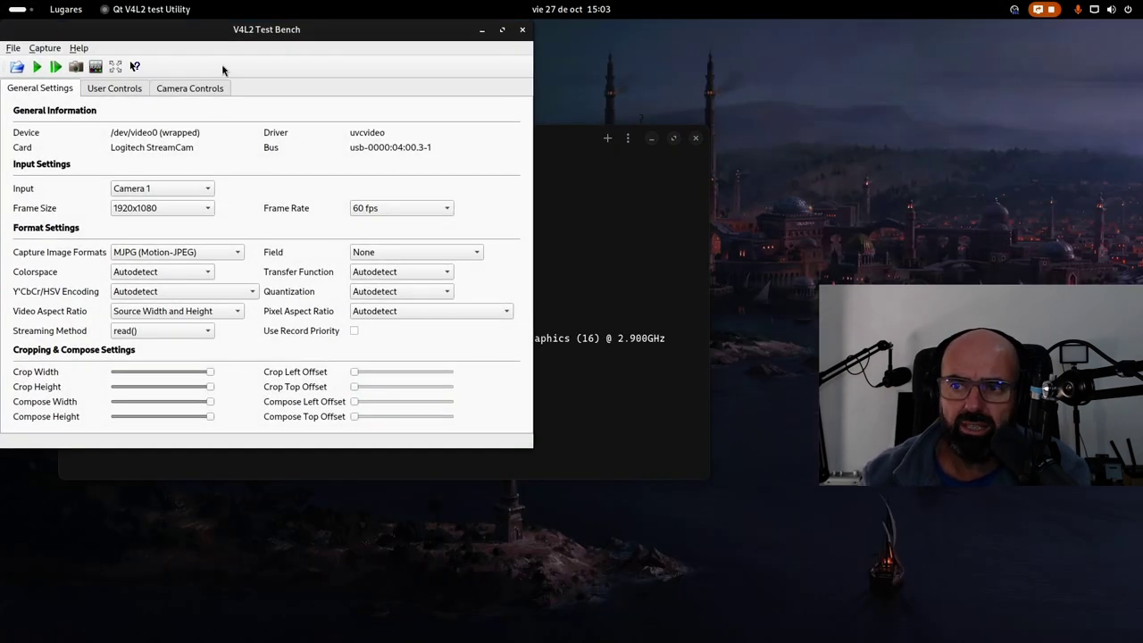
drag(251, 39, 405, 97)
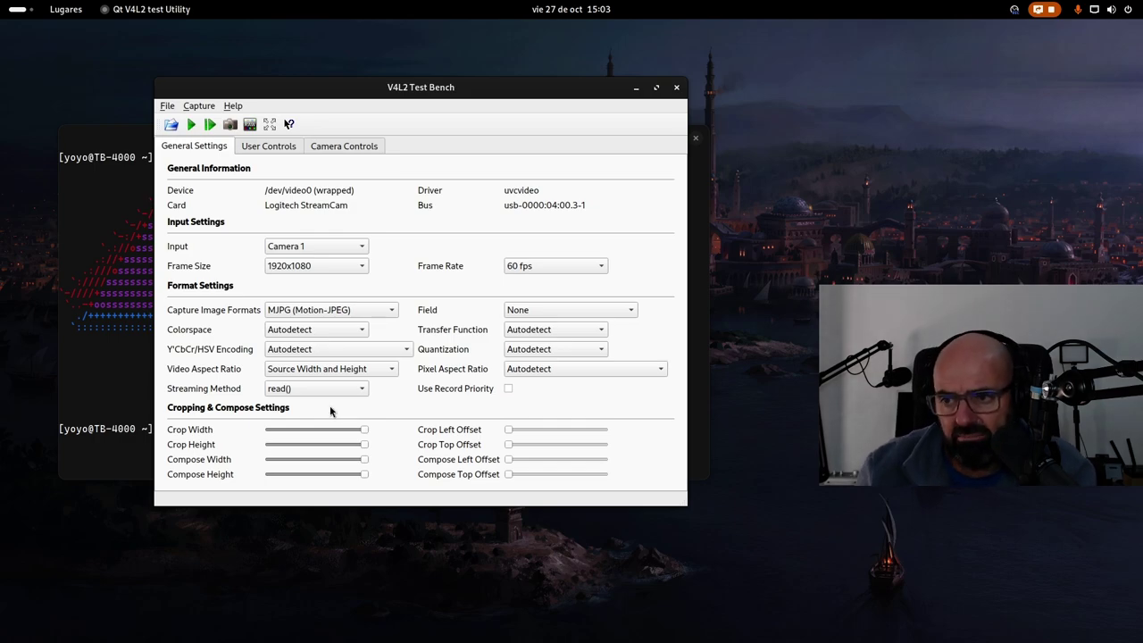
Review the webcam's user controls, camera controls and general settings in V4L2 Test Bench, and close it
click(263, 146)
click(326, 156)
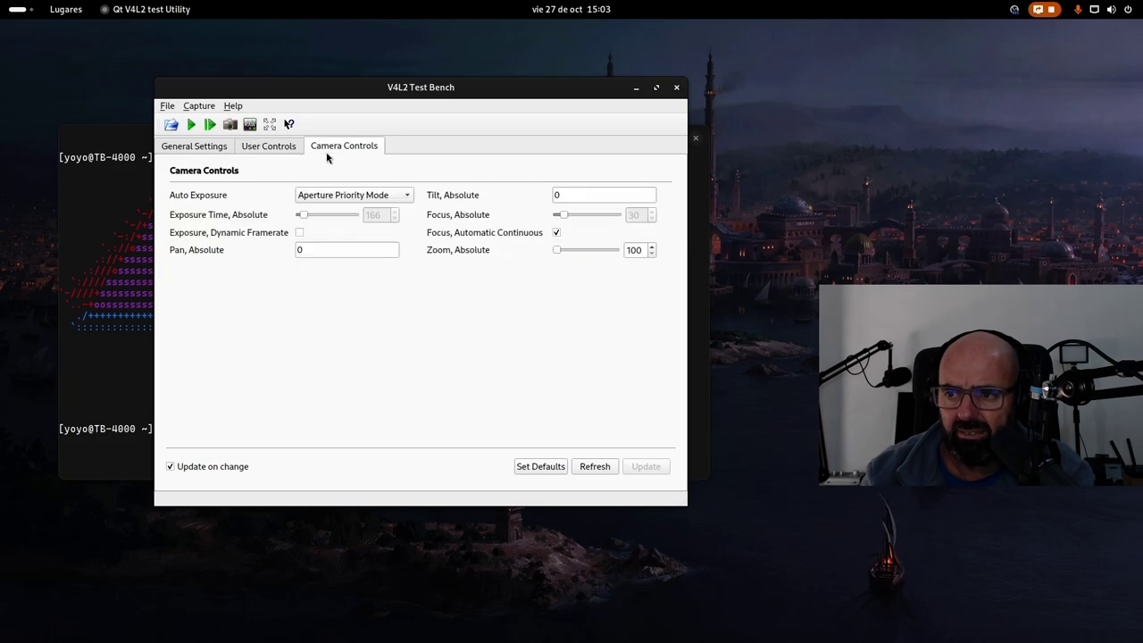
click(215, 153)
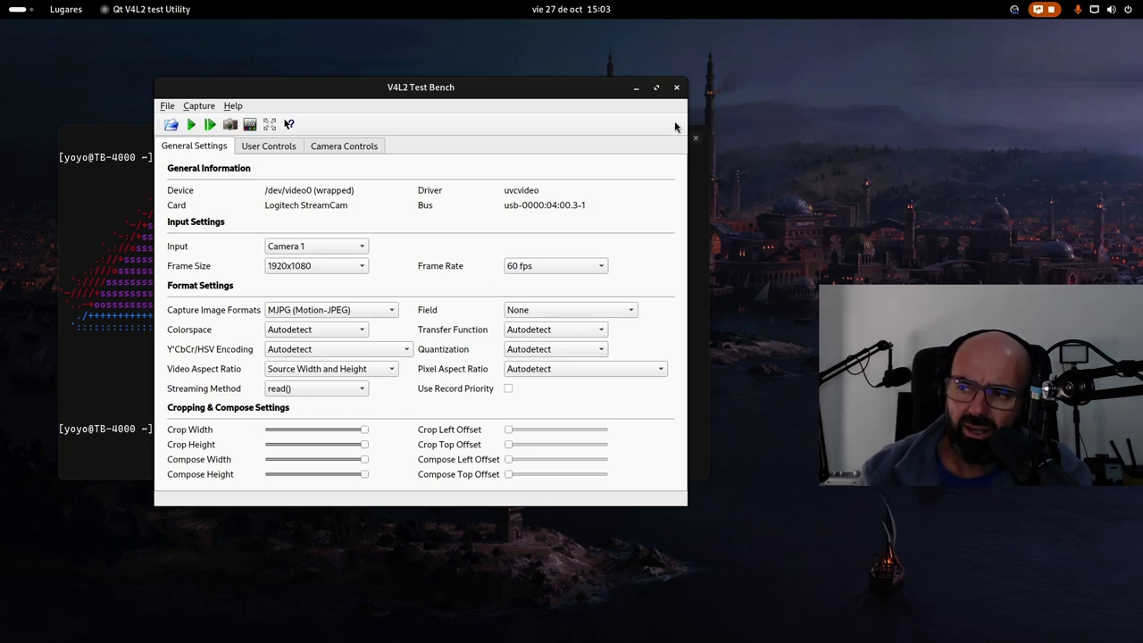
click(676, 86)
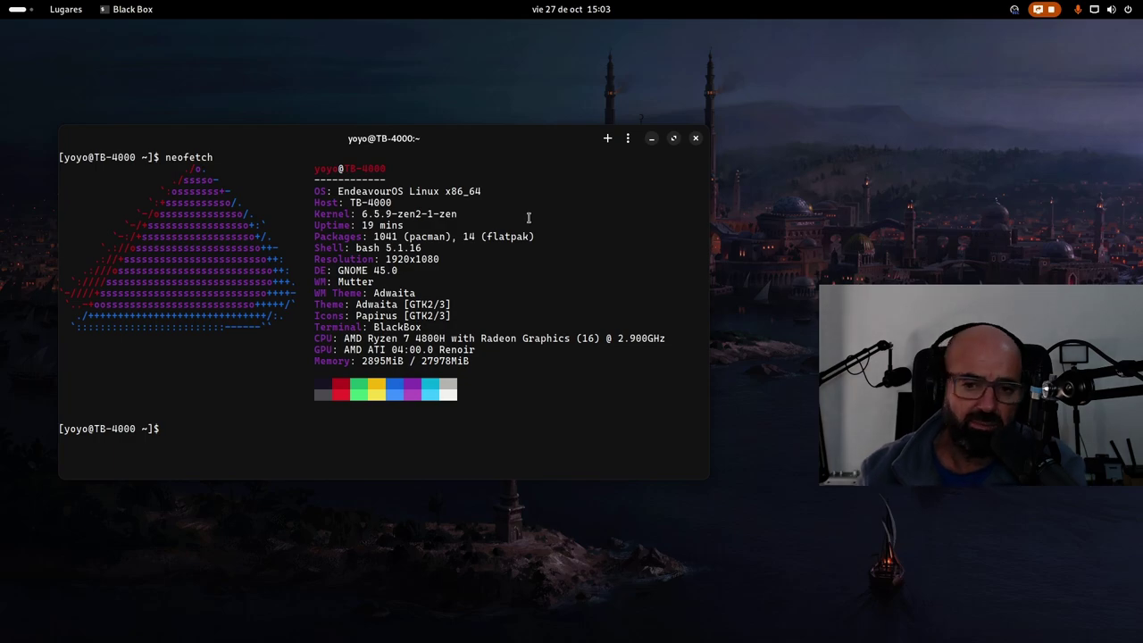
Search the activities overview for "came", open Cameractrls, and move its window over the terminal
key(super)
text(came)
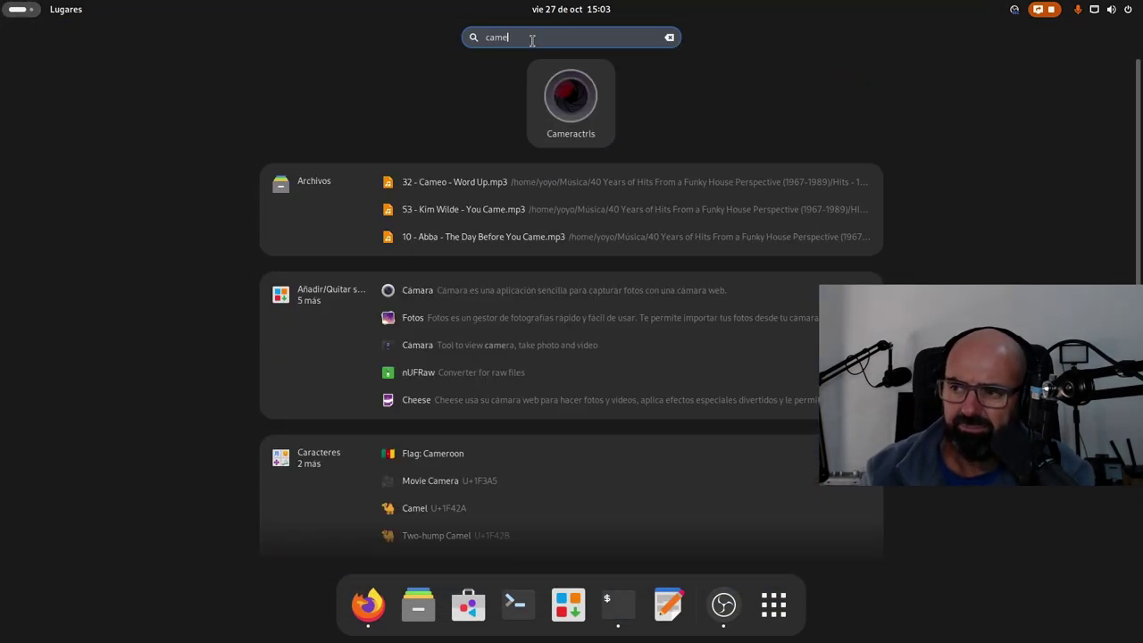
click(569, 96)
drag(844, 145, 356, 77)
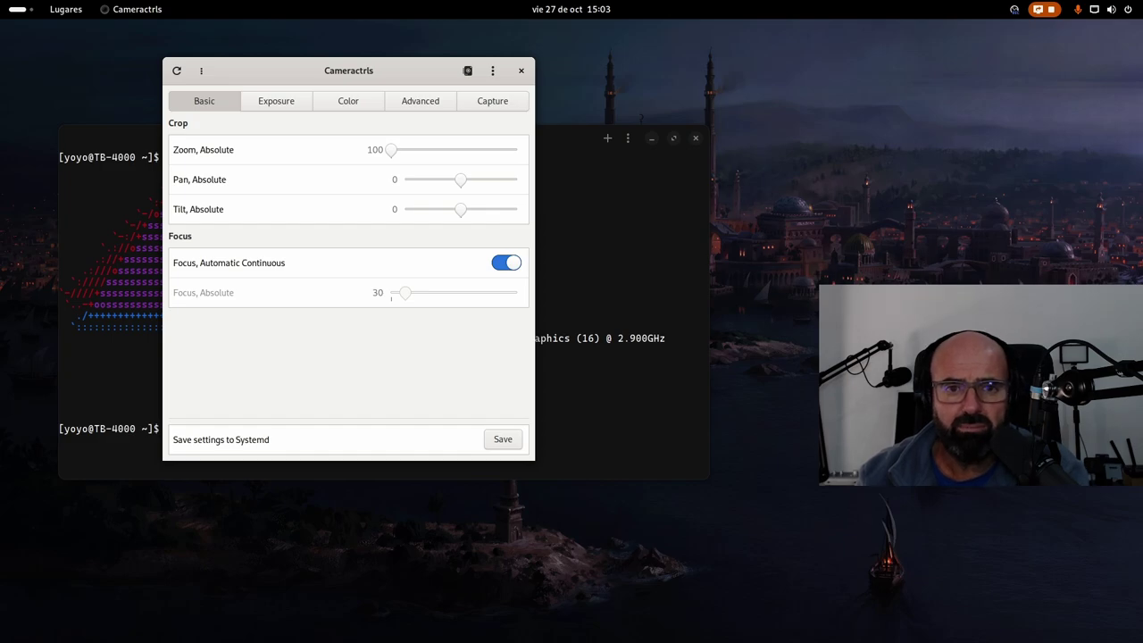
Bring up OBS Studio to show the recording's LogiCam source, reposition its window, and minimize it
key(alt+Tab)
drag(537, 169, 620, 117)
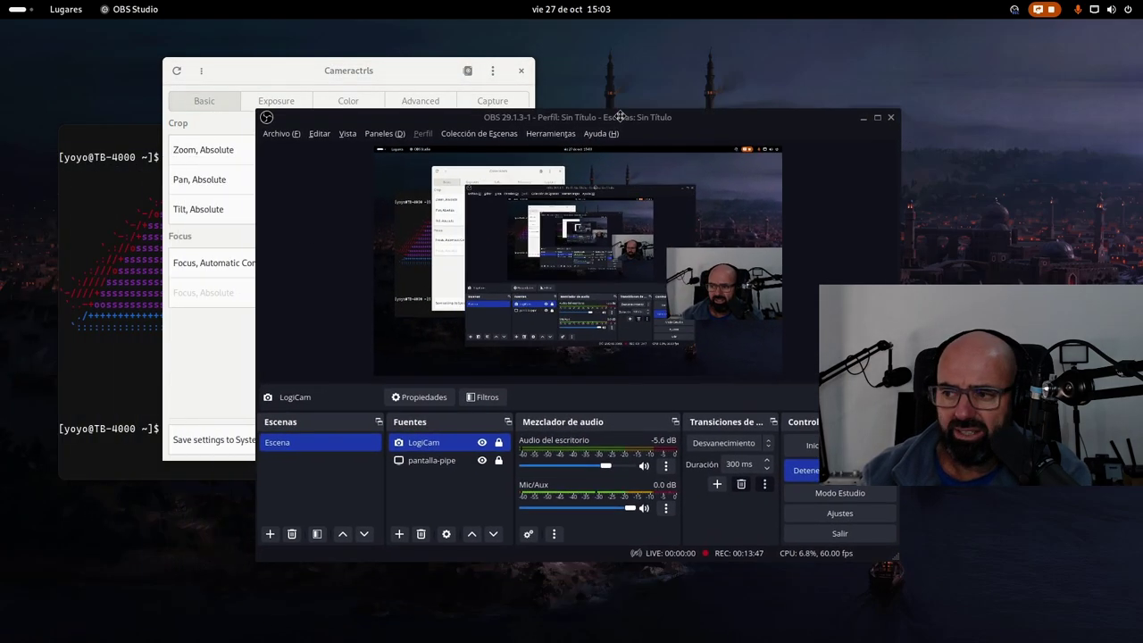
key(super+h)
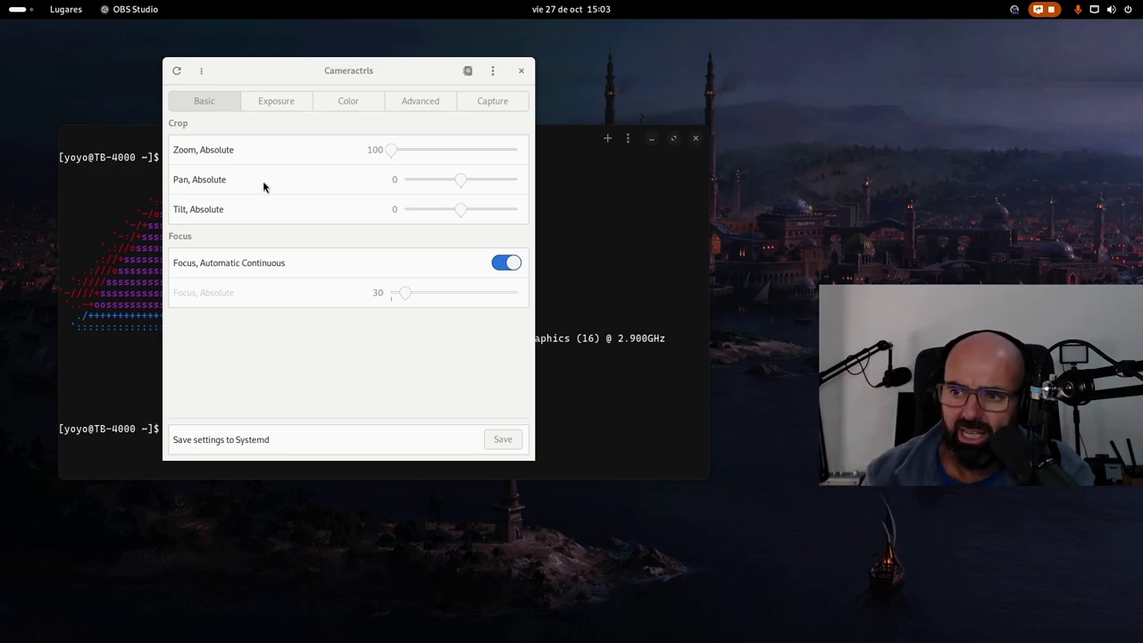
Try the webcam's absolute zoom slider in Cameractrls and view the exposure settings
click(384, 160)
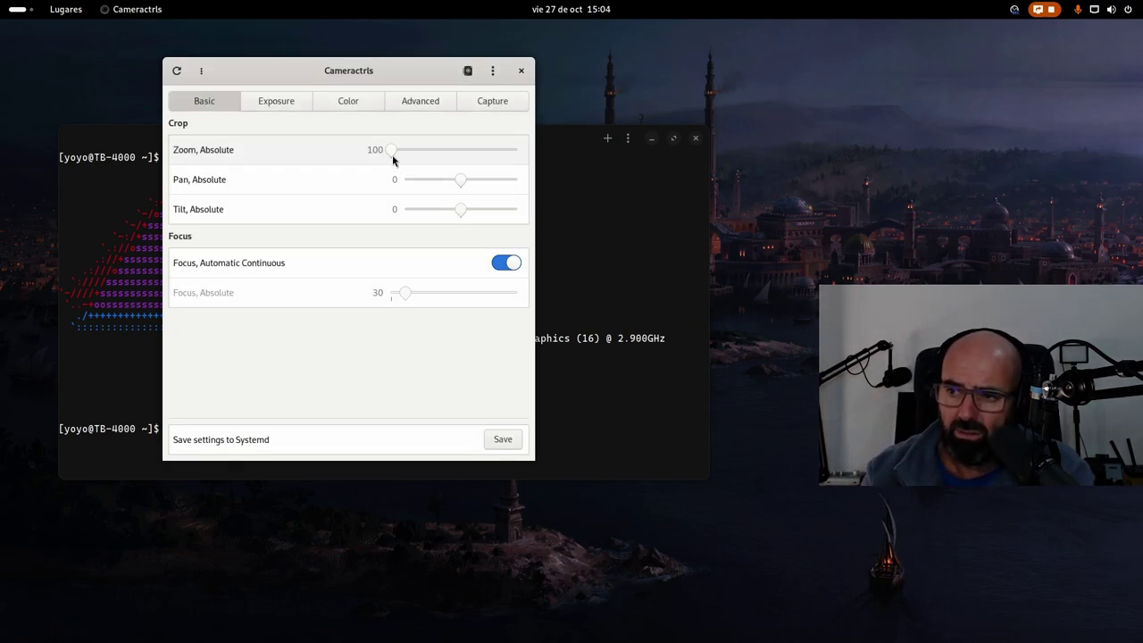
mouse_move(391, 151)
mouse_down()
mouse_move(508, 184)
mouse_move(462, 155)
mouse_move(530, 168)
mouse_move(479, 145)
mouse_move(374, 151)
mouse_up()
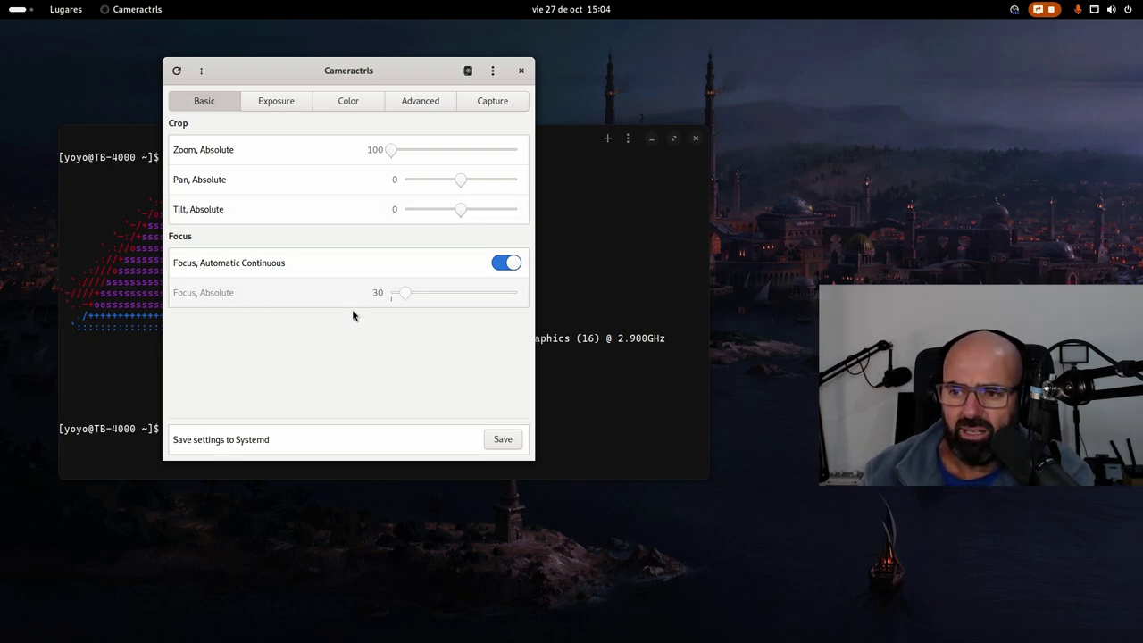
click(287, 103)
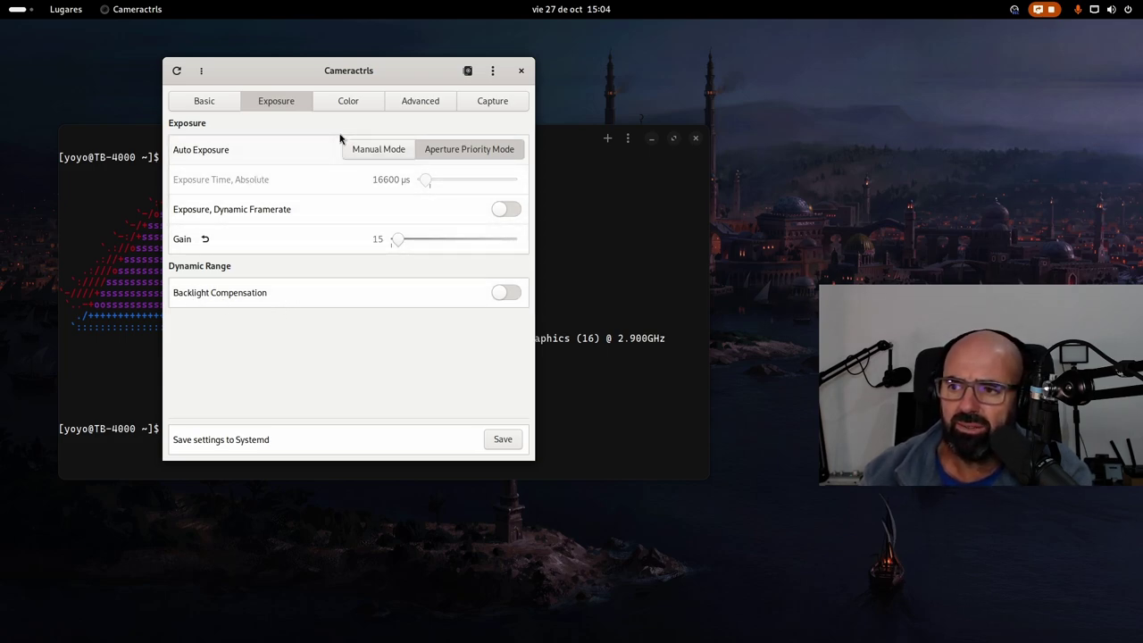
Try the Blossom, Bright, Film, Forest, Glaze, Gray, Vibrant and Vivid color presets in turn, and reset the preset to its default
click(347, 102)
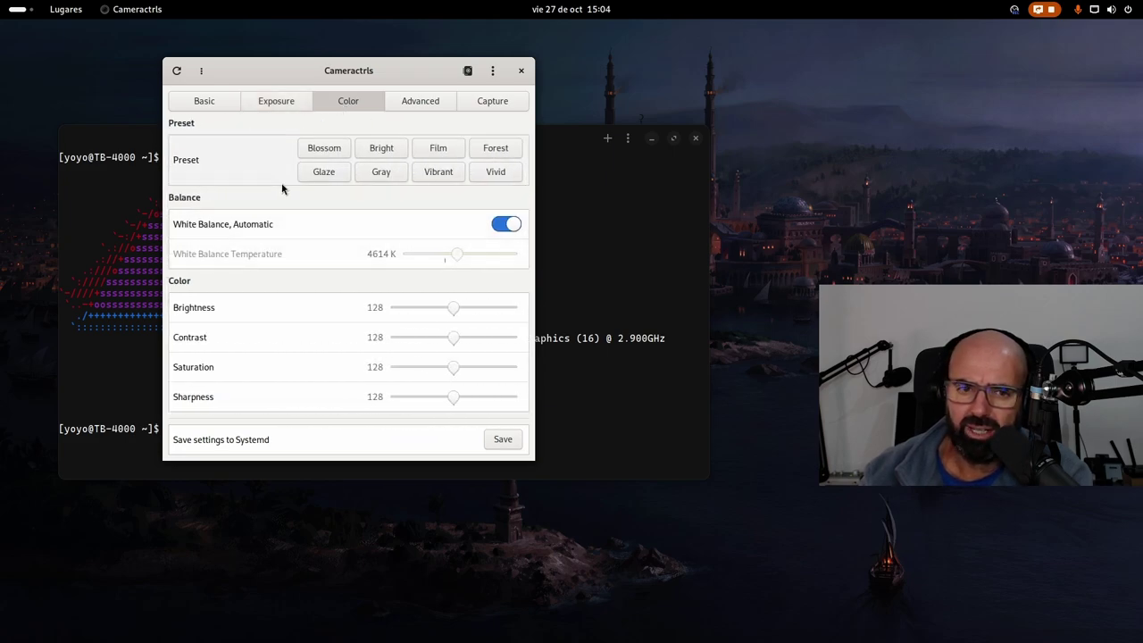
click(324, 152)
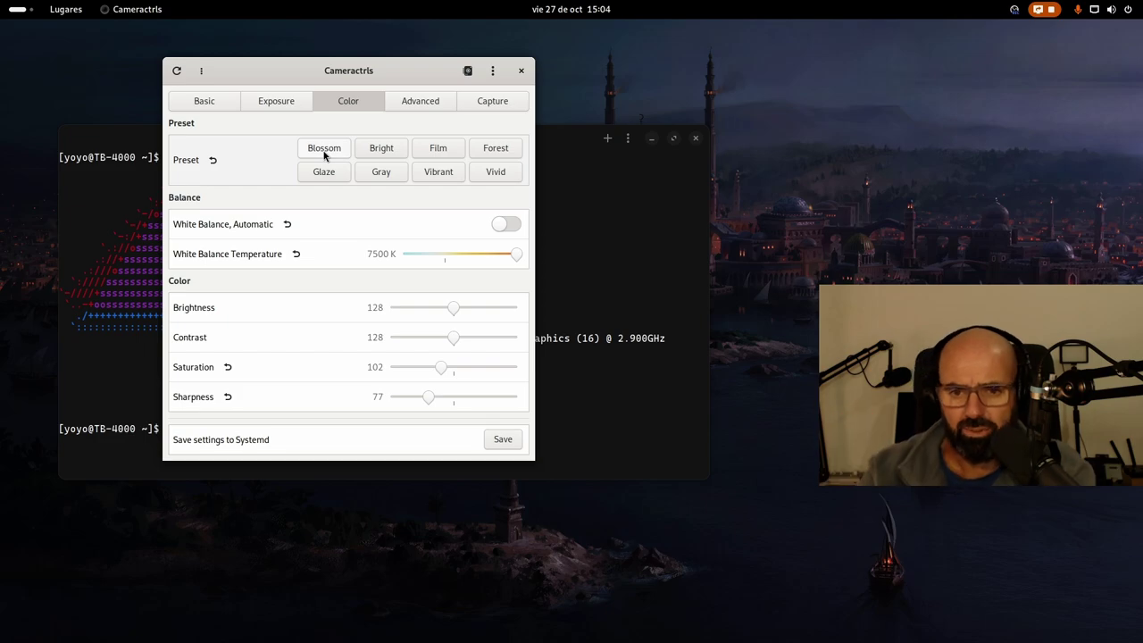
click(384, 152)
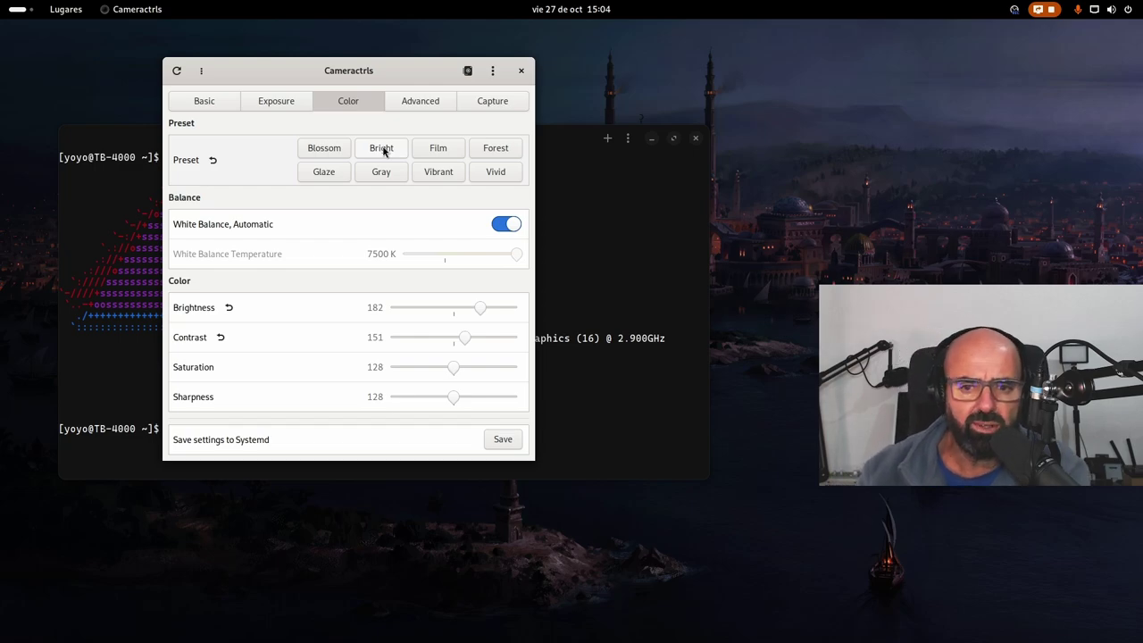
click(438, 150)
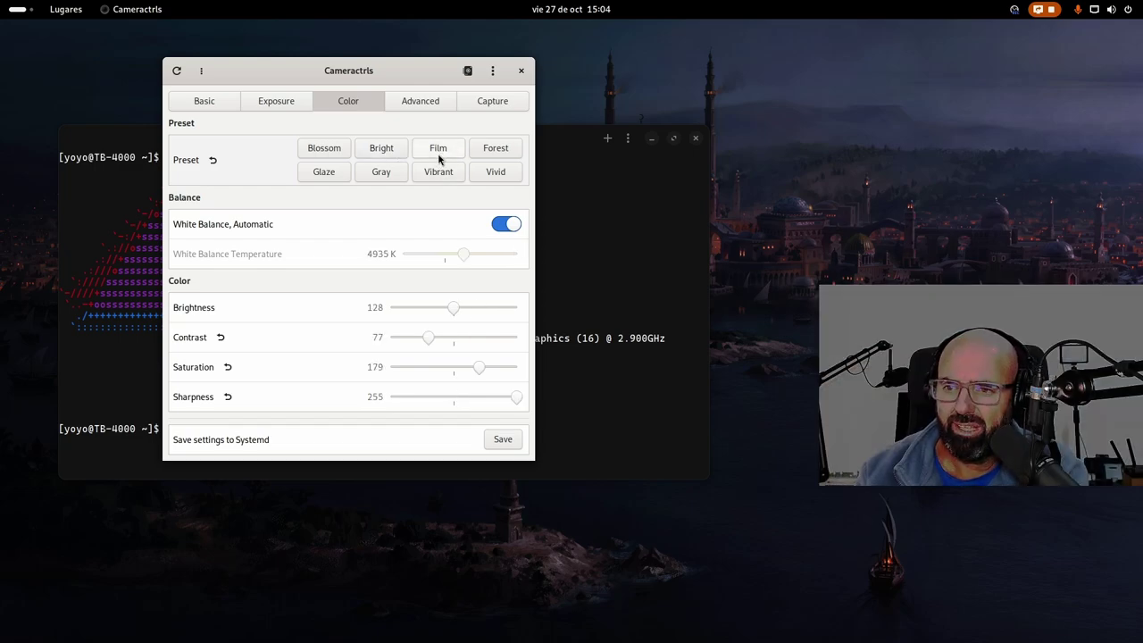
click(494, 149)
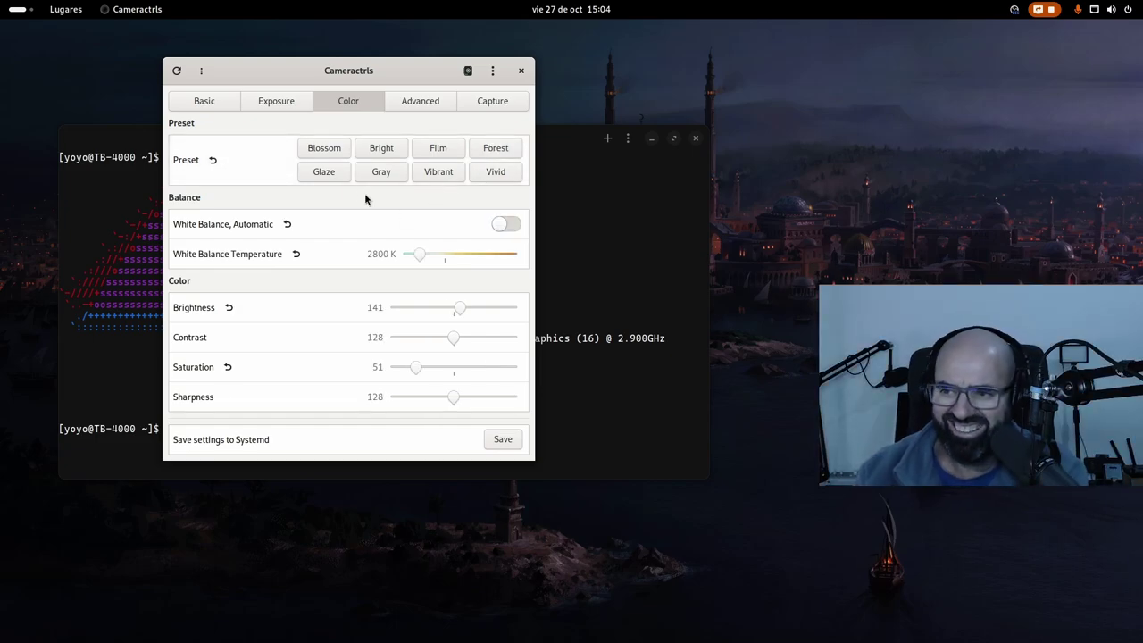
click(330, 171)
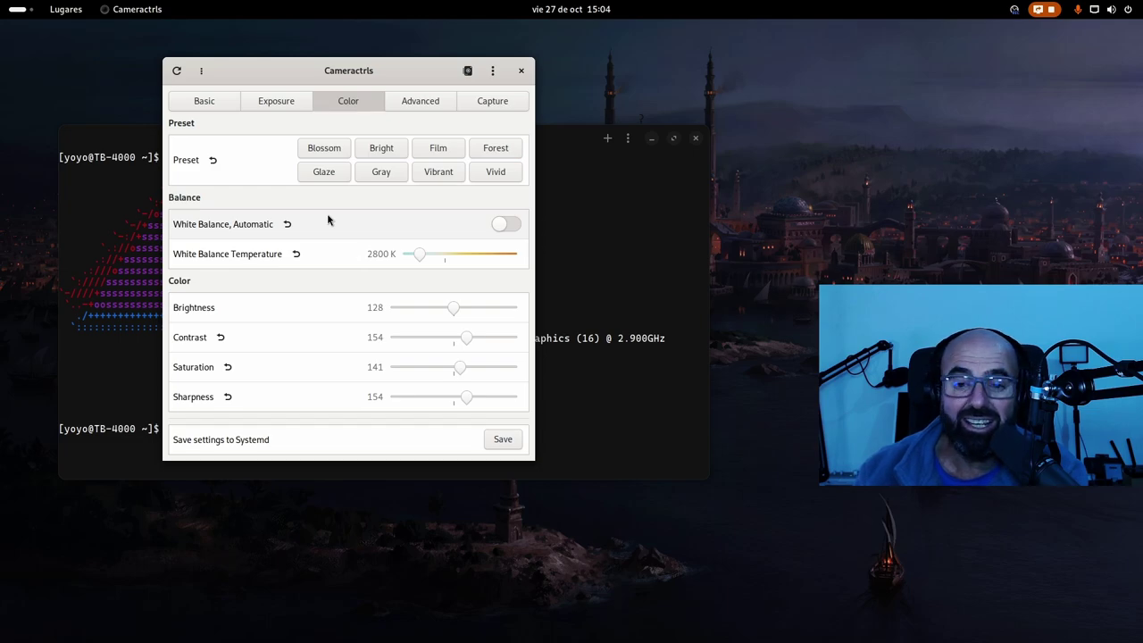
click(379, 172)
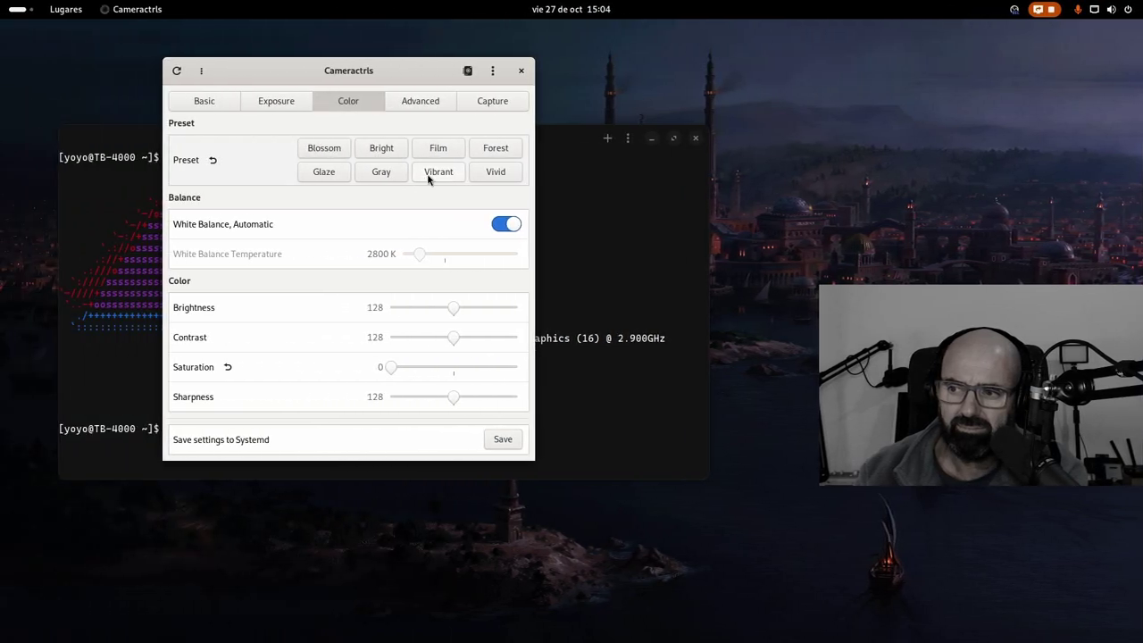
click(430, 173)
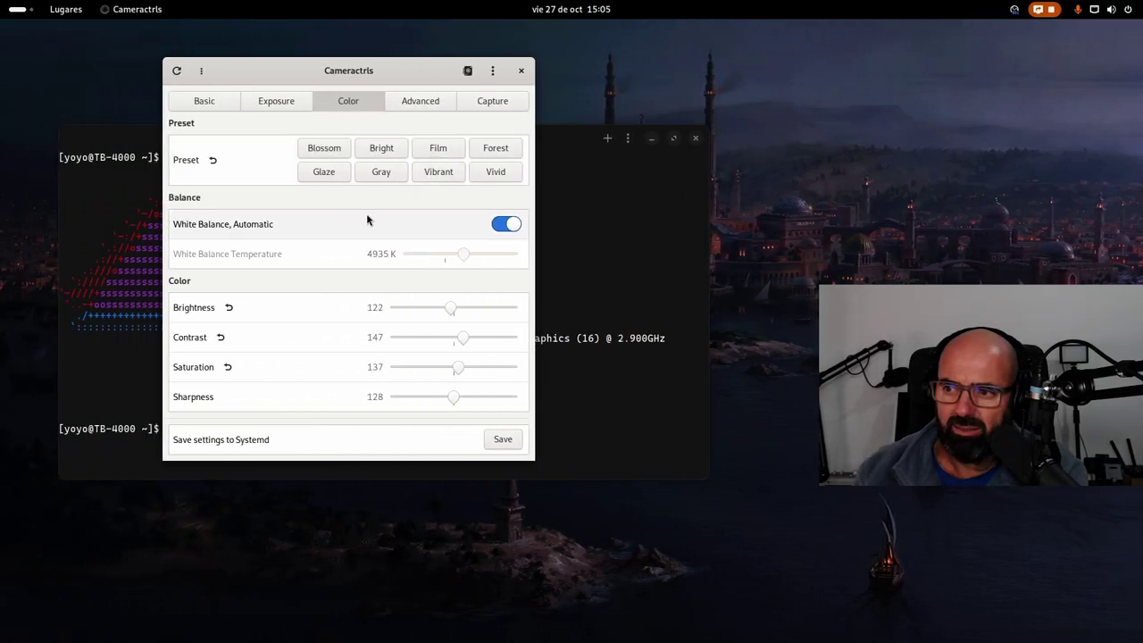
click(496, 172)
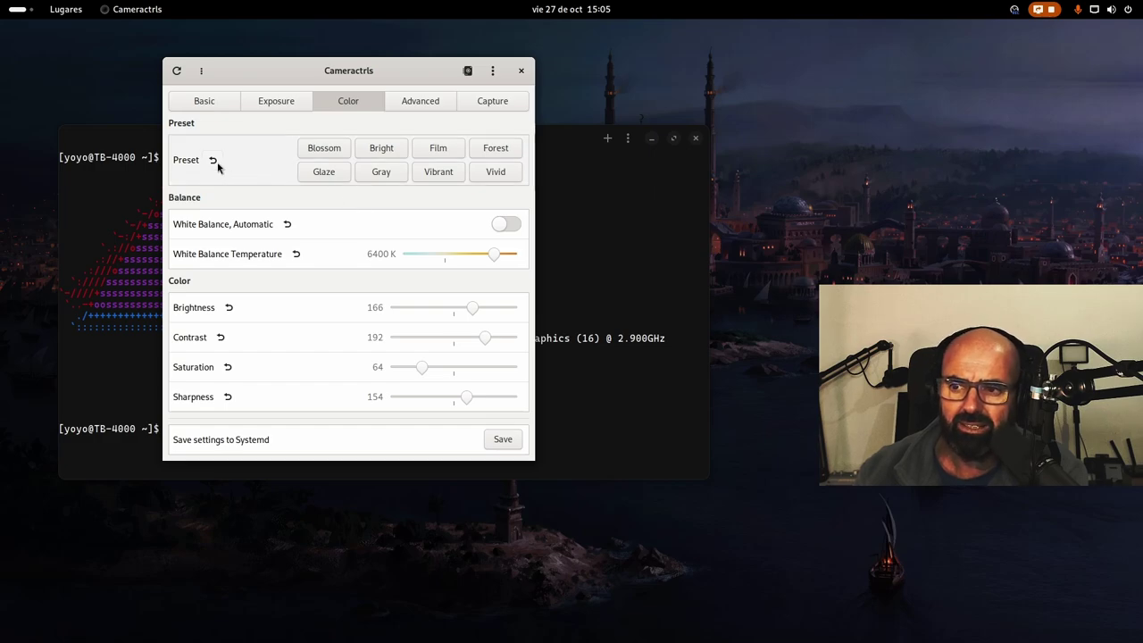
click(214, 161)
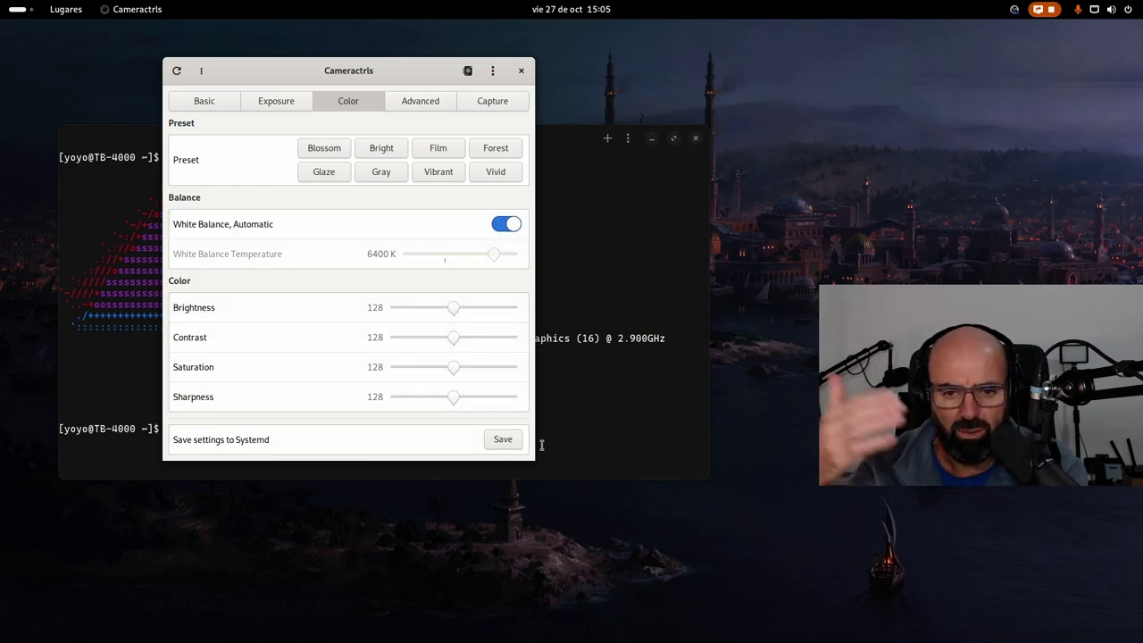
Review the webcam's advanced, capture and basic settings in Cameractrls, ending on the capture settings
click(417, 103)
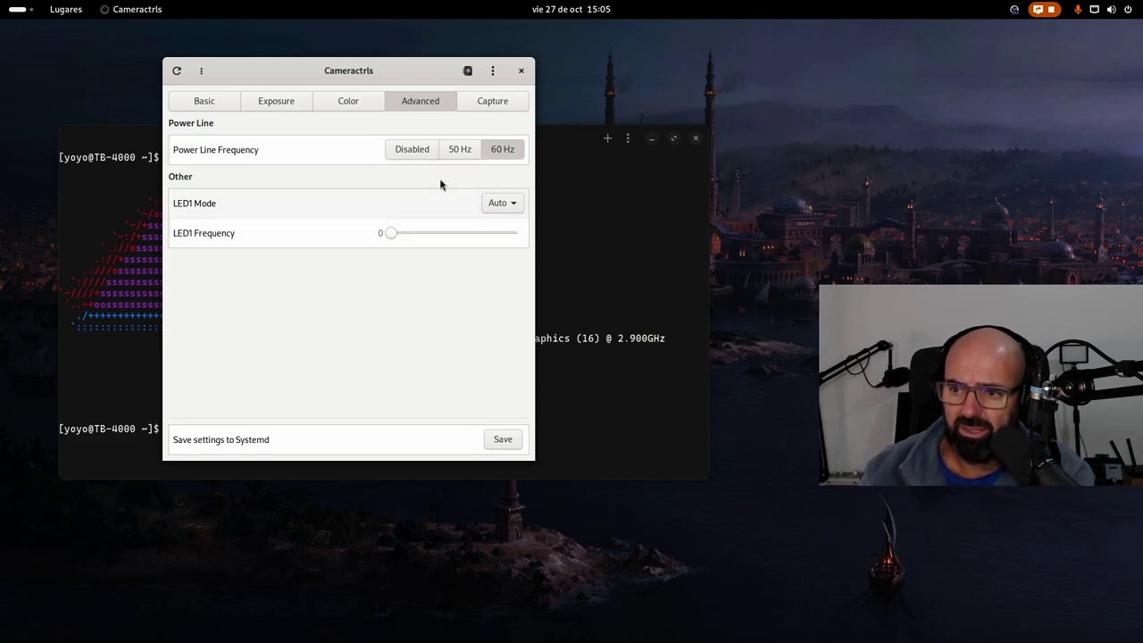
click(496, 106)
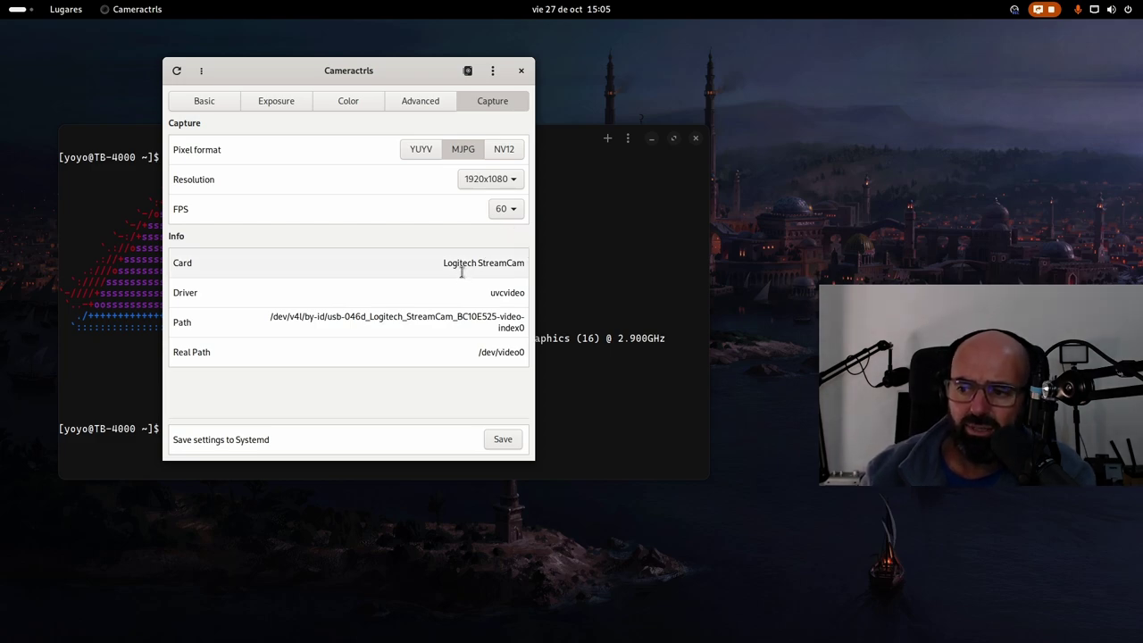
click(214, 103)
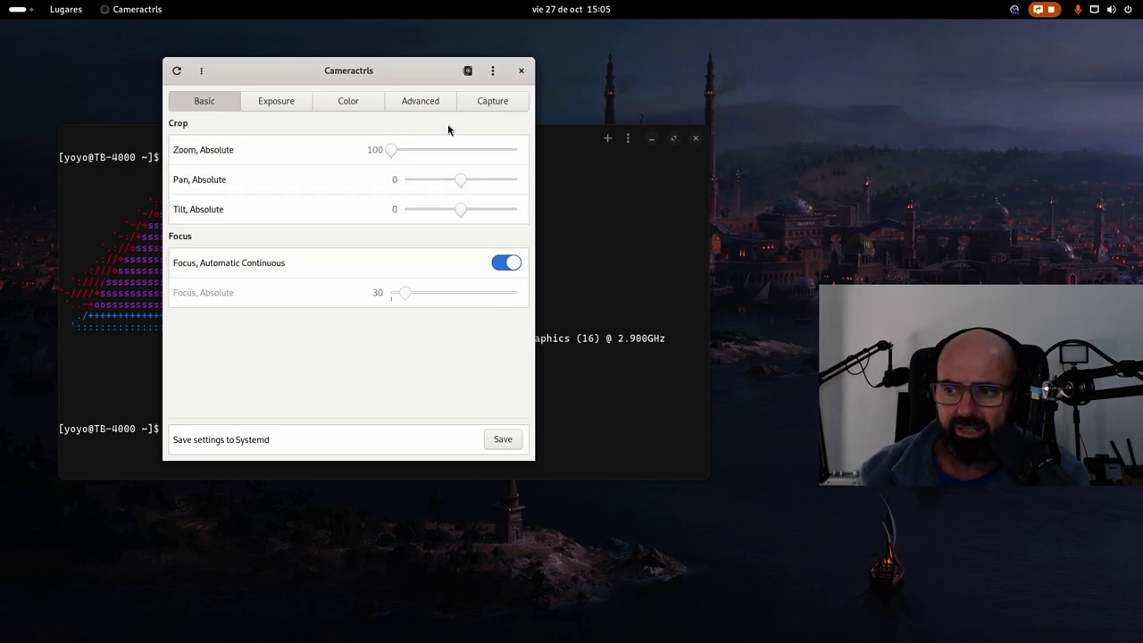
click(496, 102)
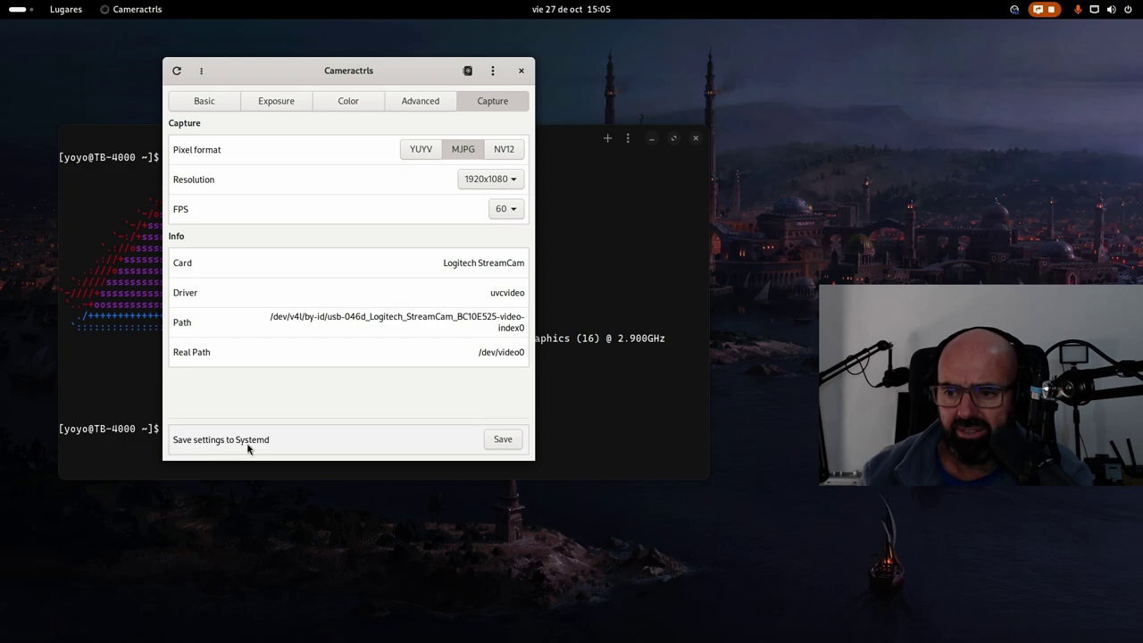
Save the camera settings to Systemd, return to the basic controls, and close Cameractrls after shifting its window slightly down
click(504, 441)
click(205, 105)
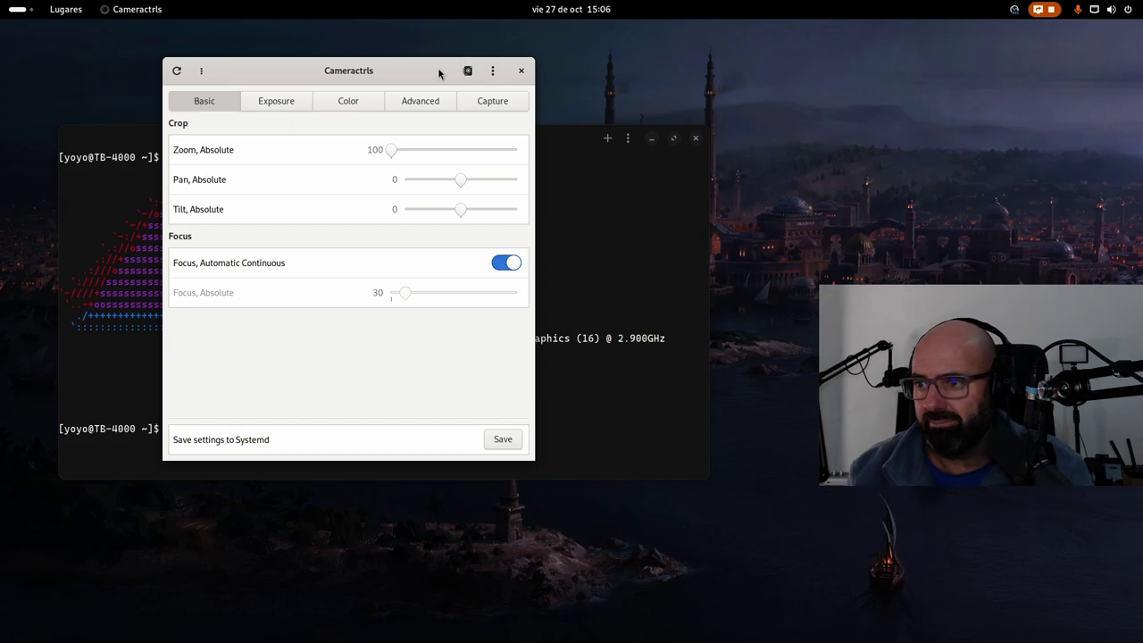
drag(440, 77, 438, 105)
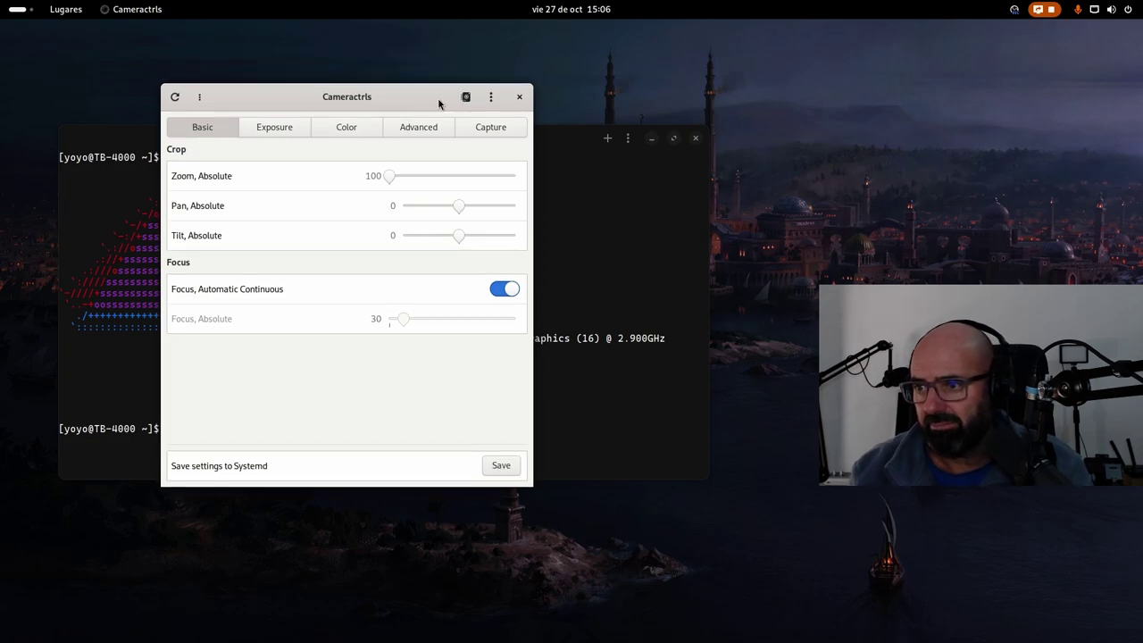
click(519, 97)
Switch to the cameractrls GitHub page in Firefox and review the README's installation methods and interface screenshots
mouse_move(33, 34)
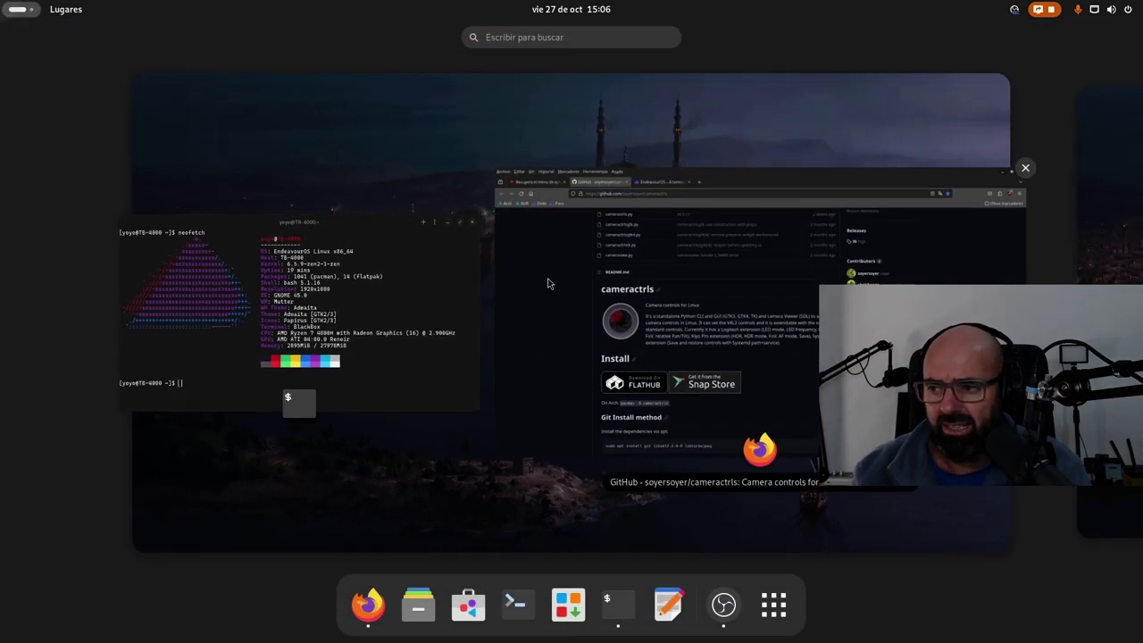
click(548, 283)
scroll(293, 330, up, 4)
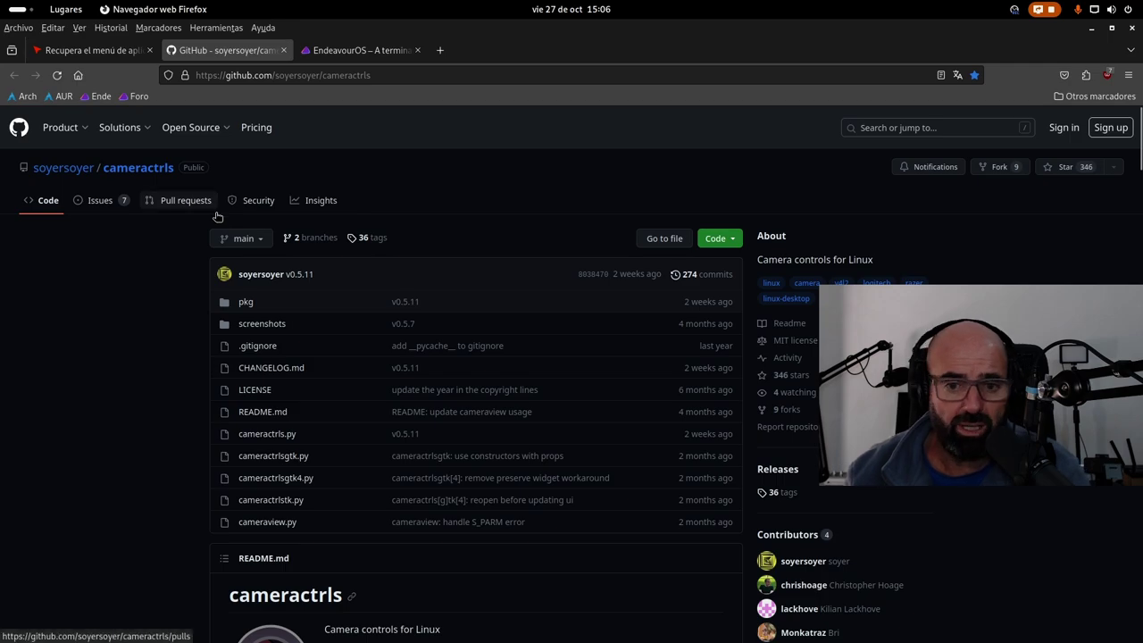
scroll(357, 438, down, 15)
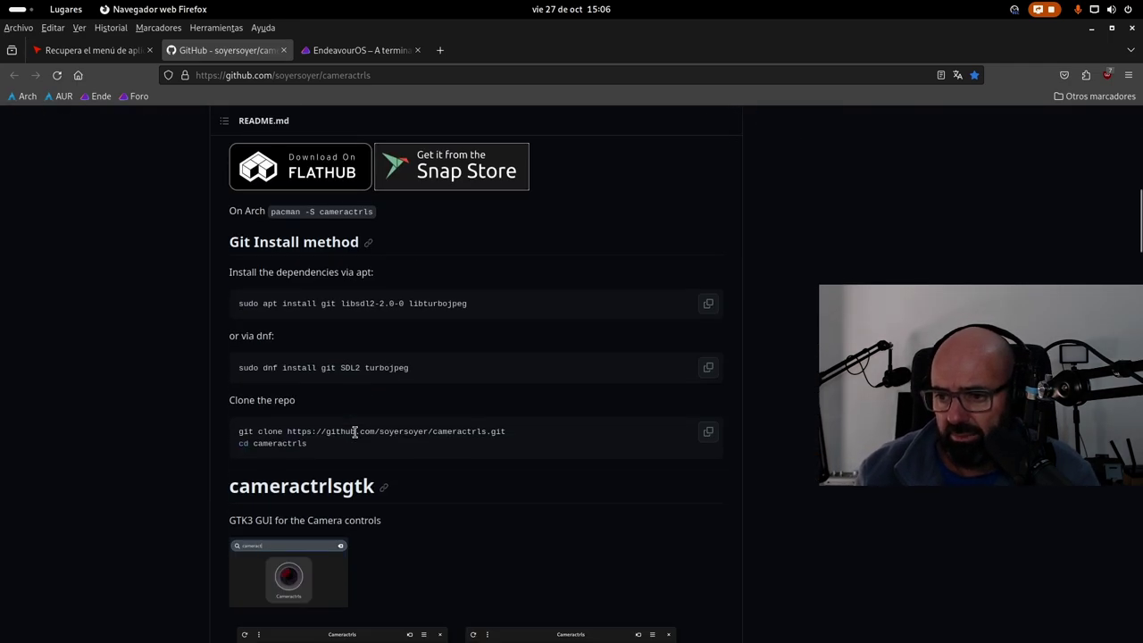
scroll(357, 438, down, 10)
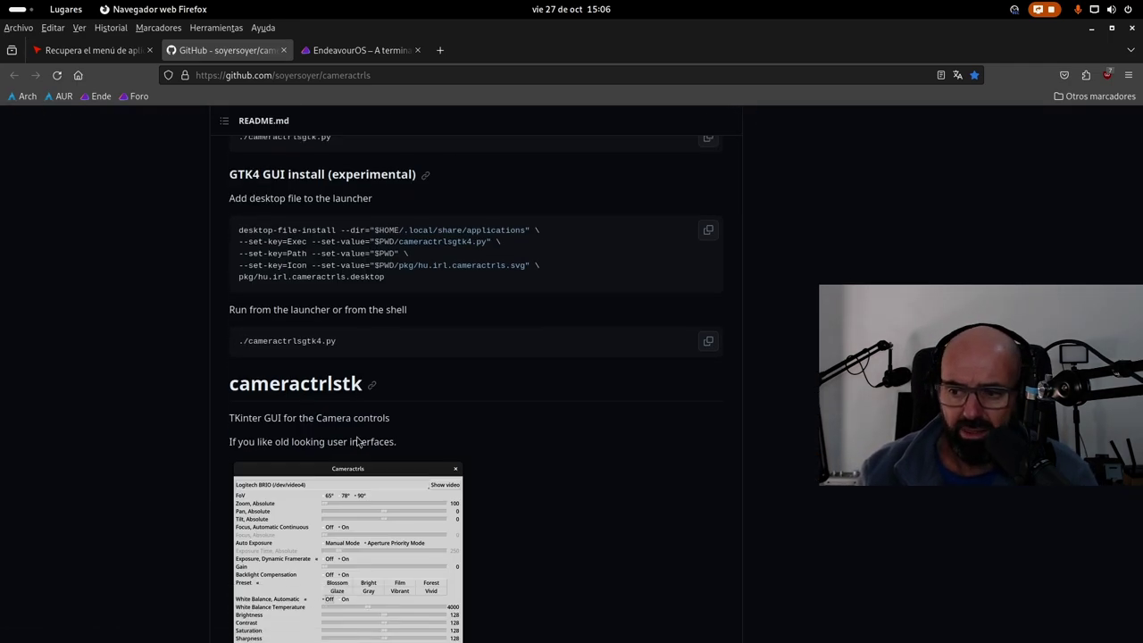
scroll(356, 441, up, 10)
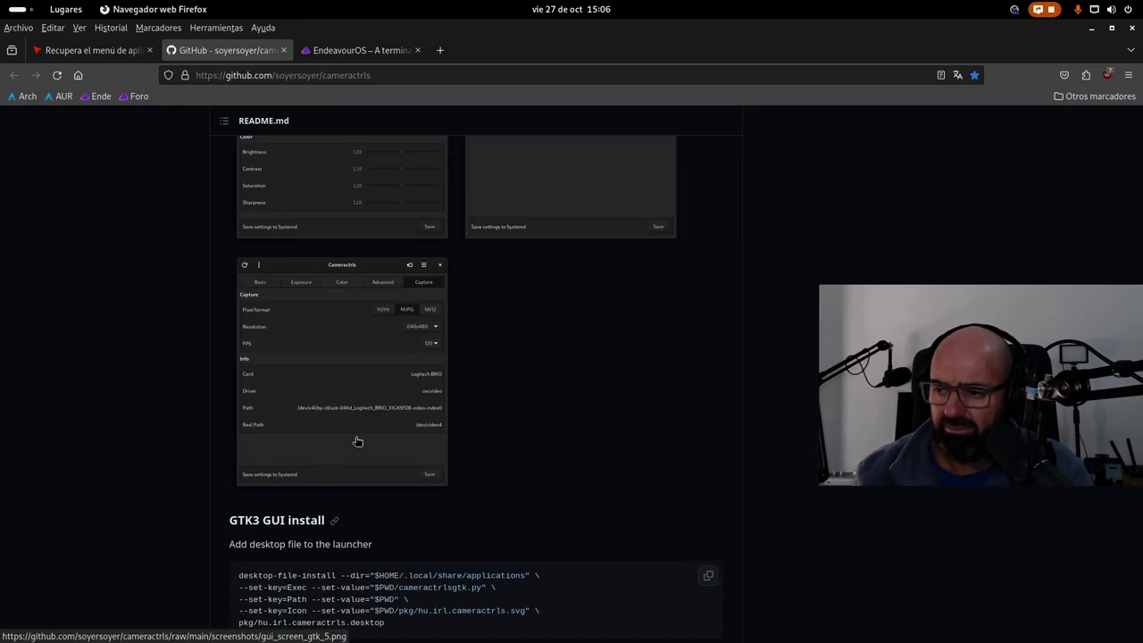
scroll(357, 441, up, 20)
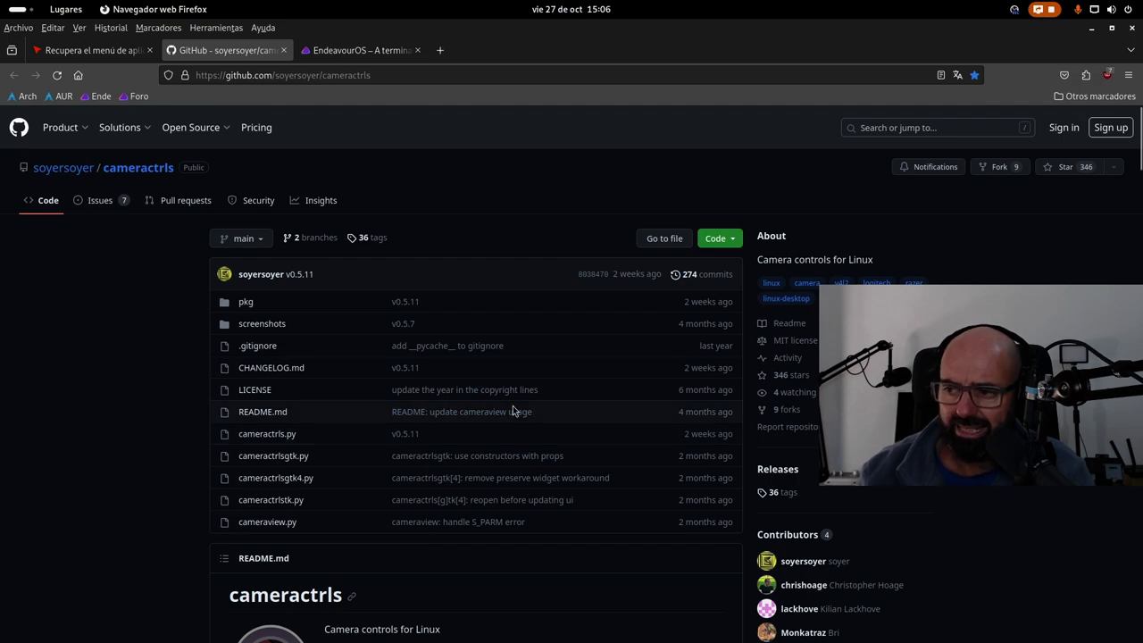
Minimize Firefox and move the terminal window with the neofetch output nearer the middle of the desktop
click(1091, 28)
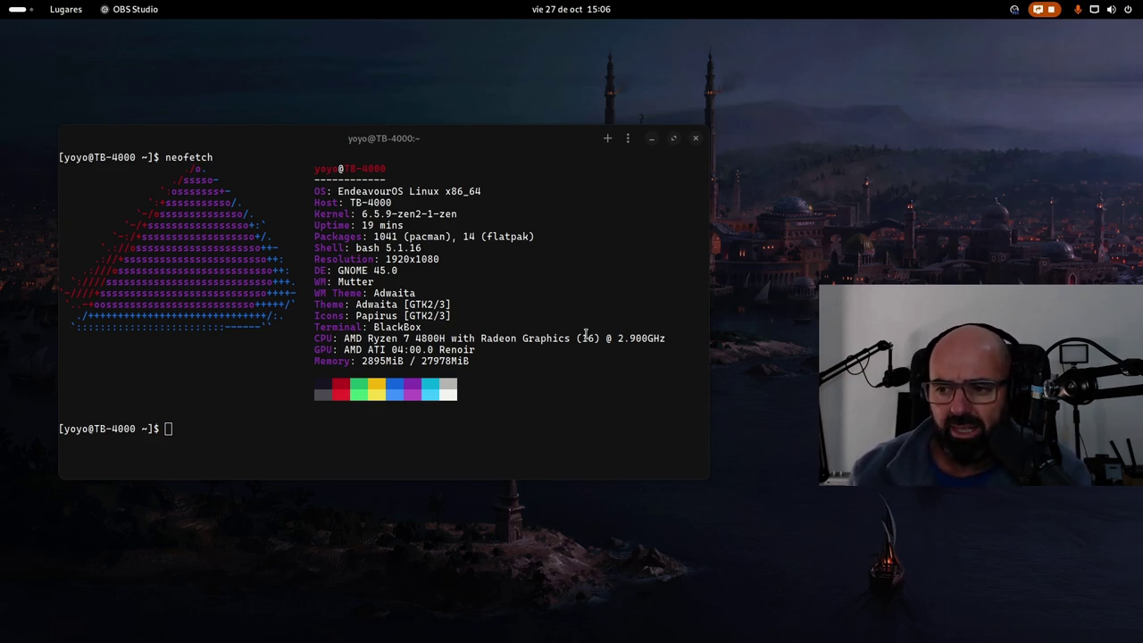
click(429, 140)
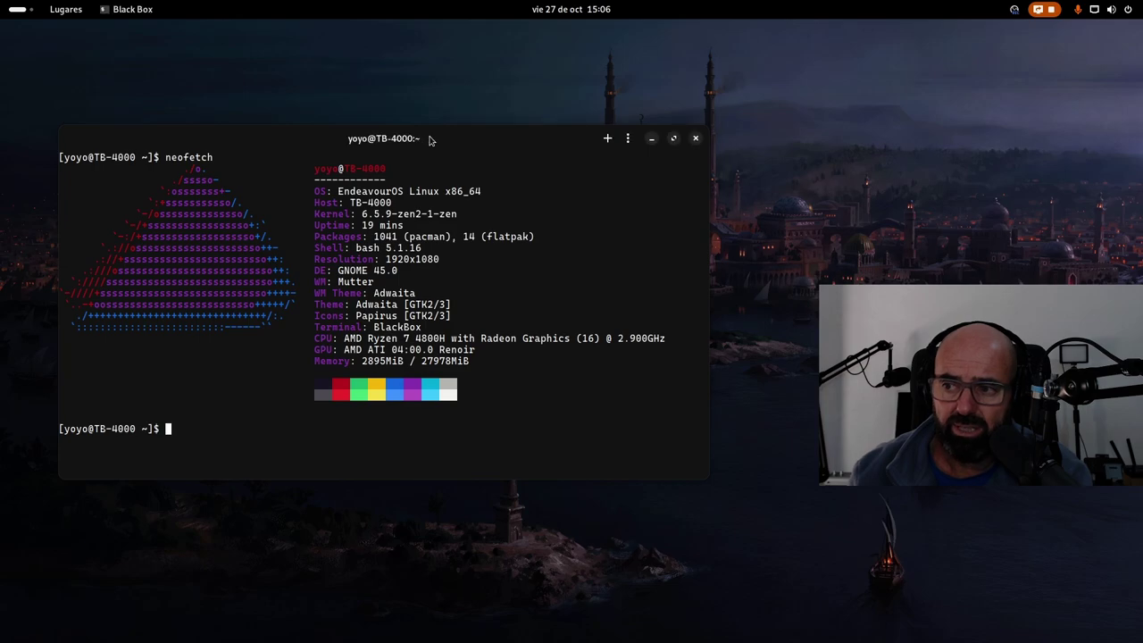
drag(430, 139, 488, 116)
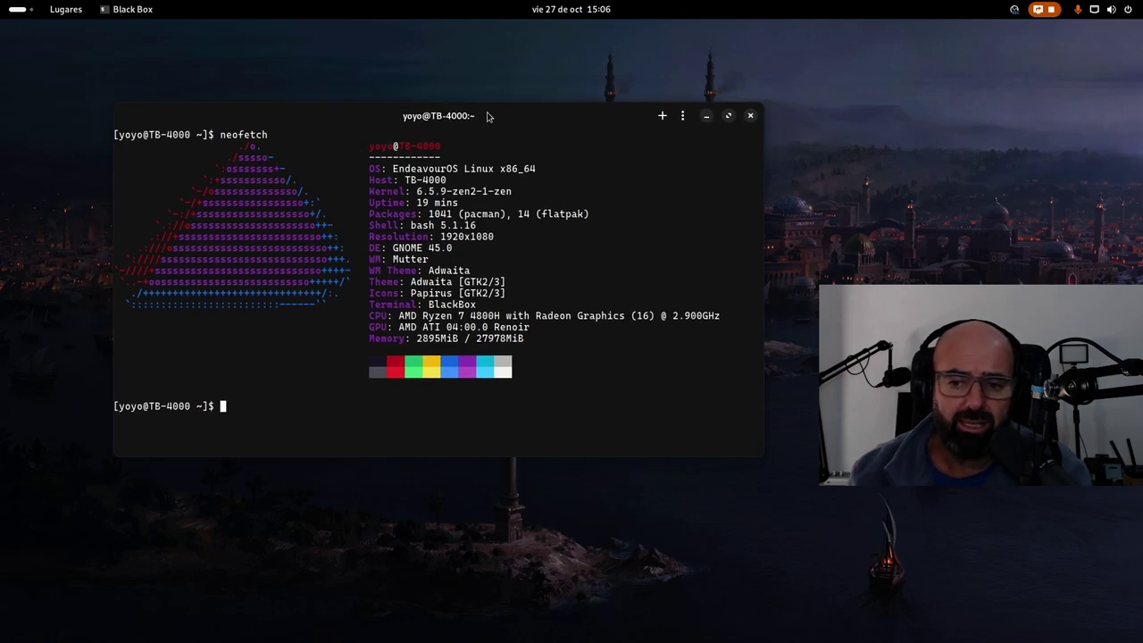